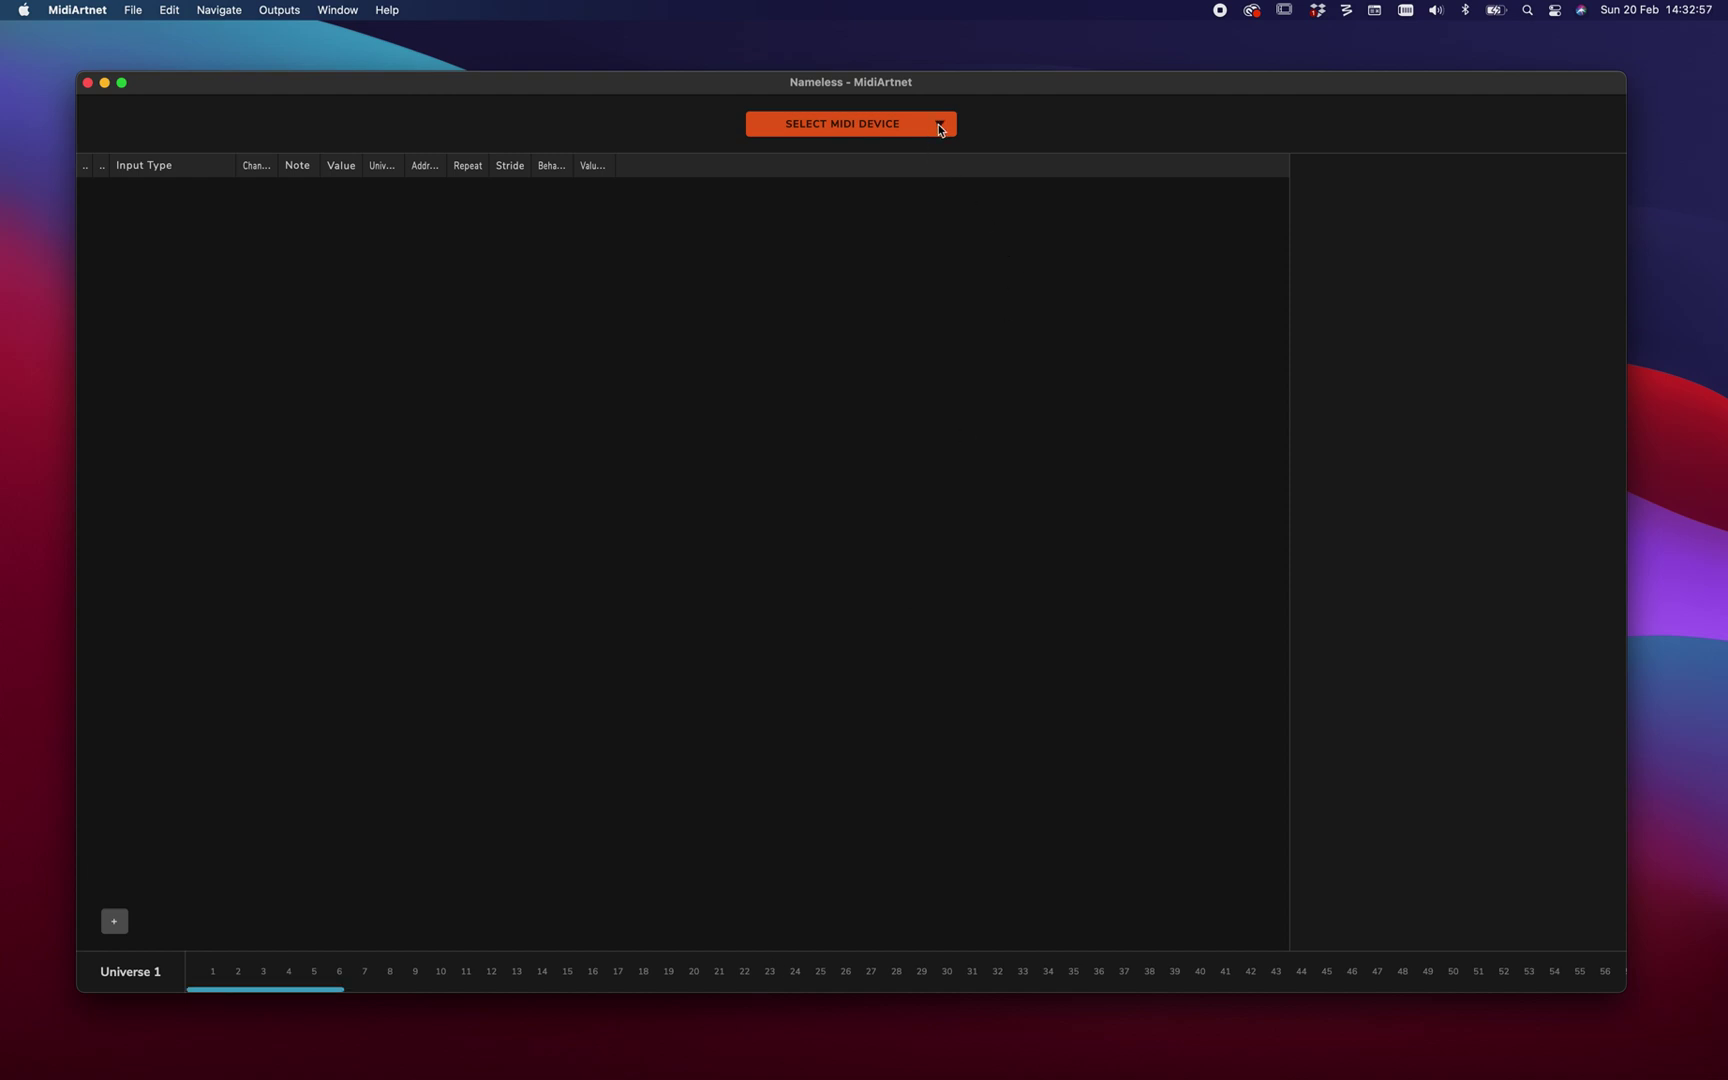
Select LAUNCH CONTROL XL as the MIDI device.
click(940, 128)
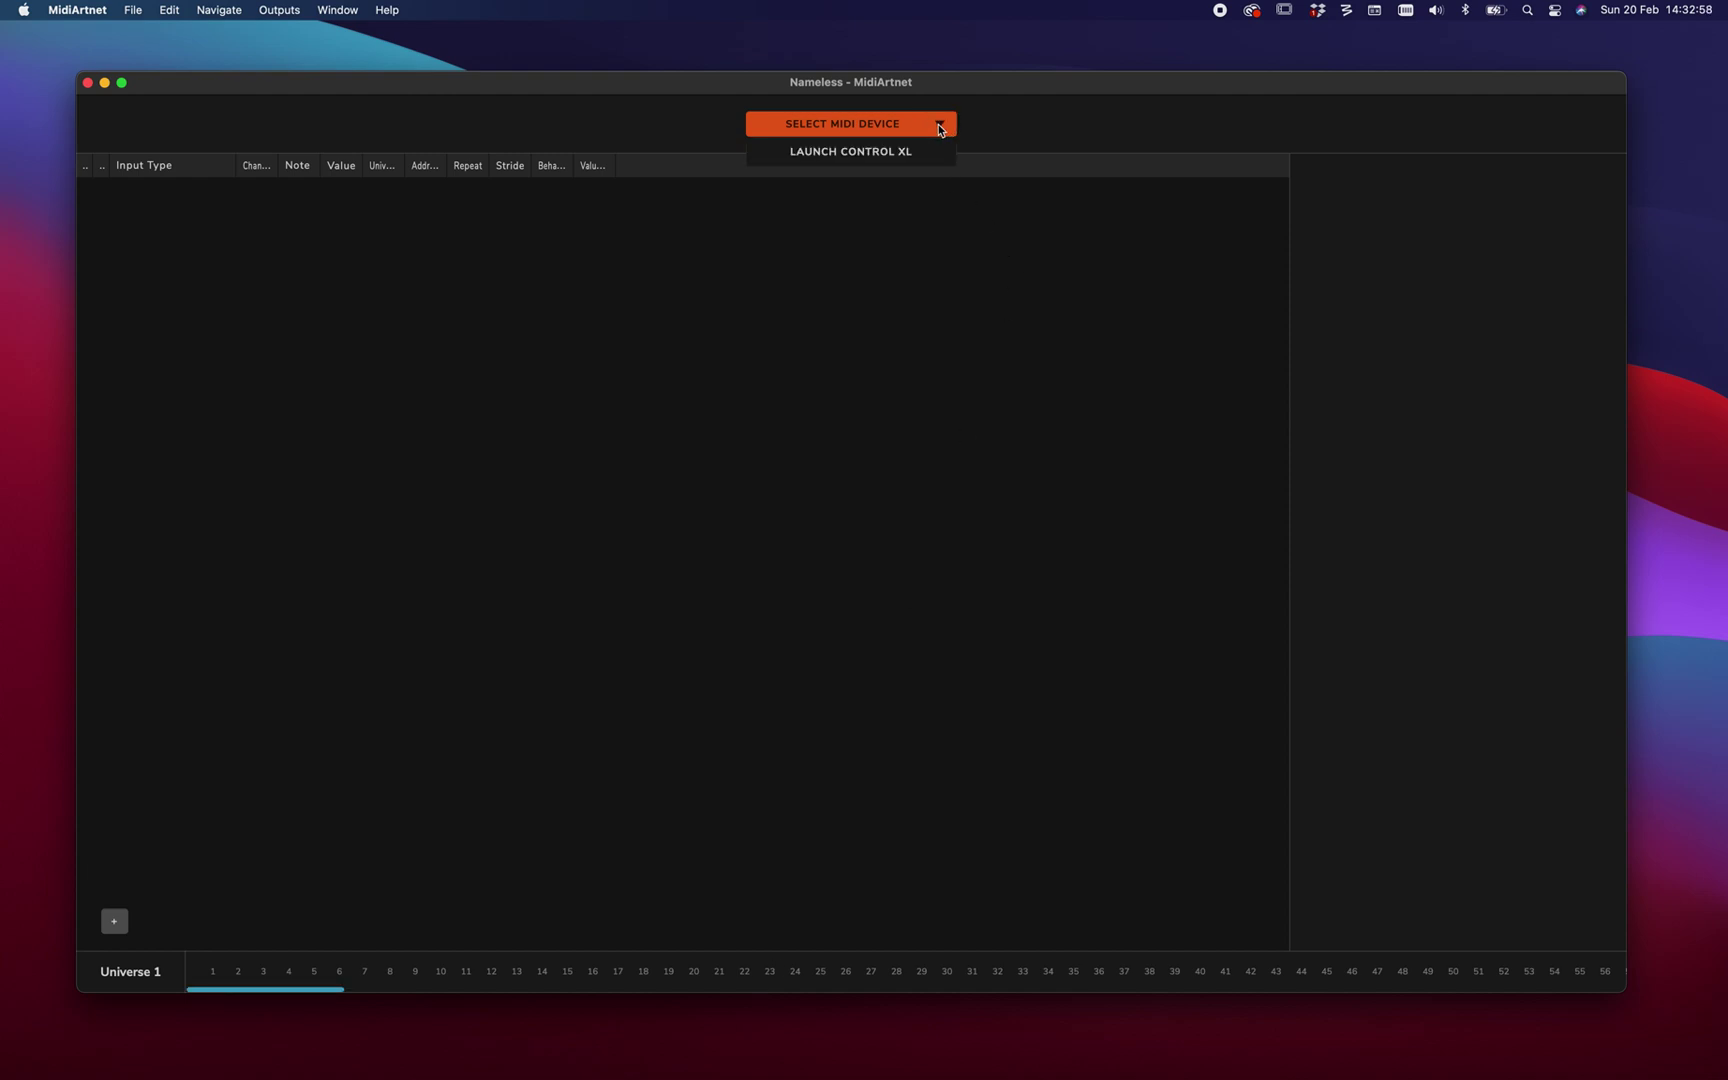
click(901, 160)
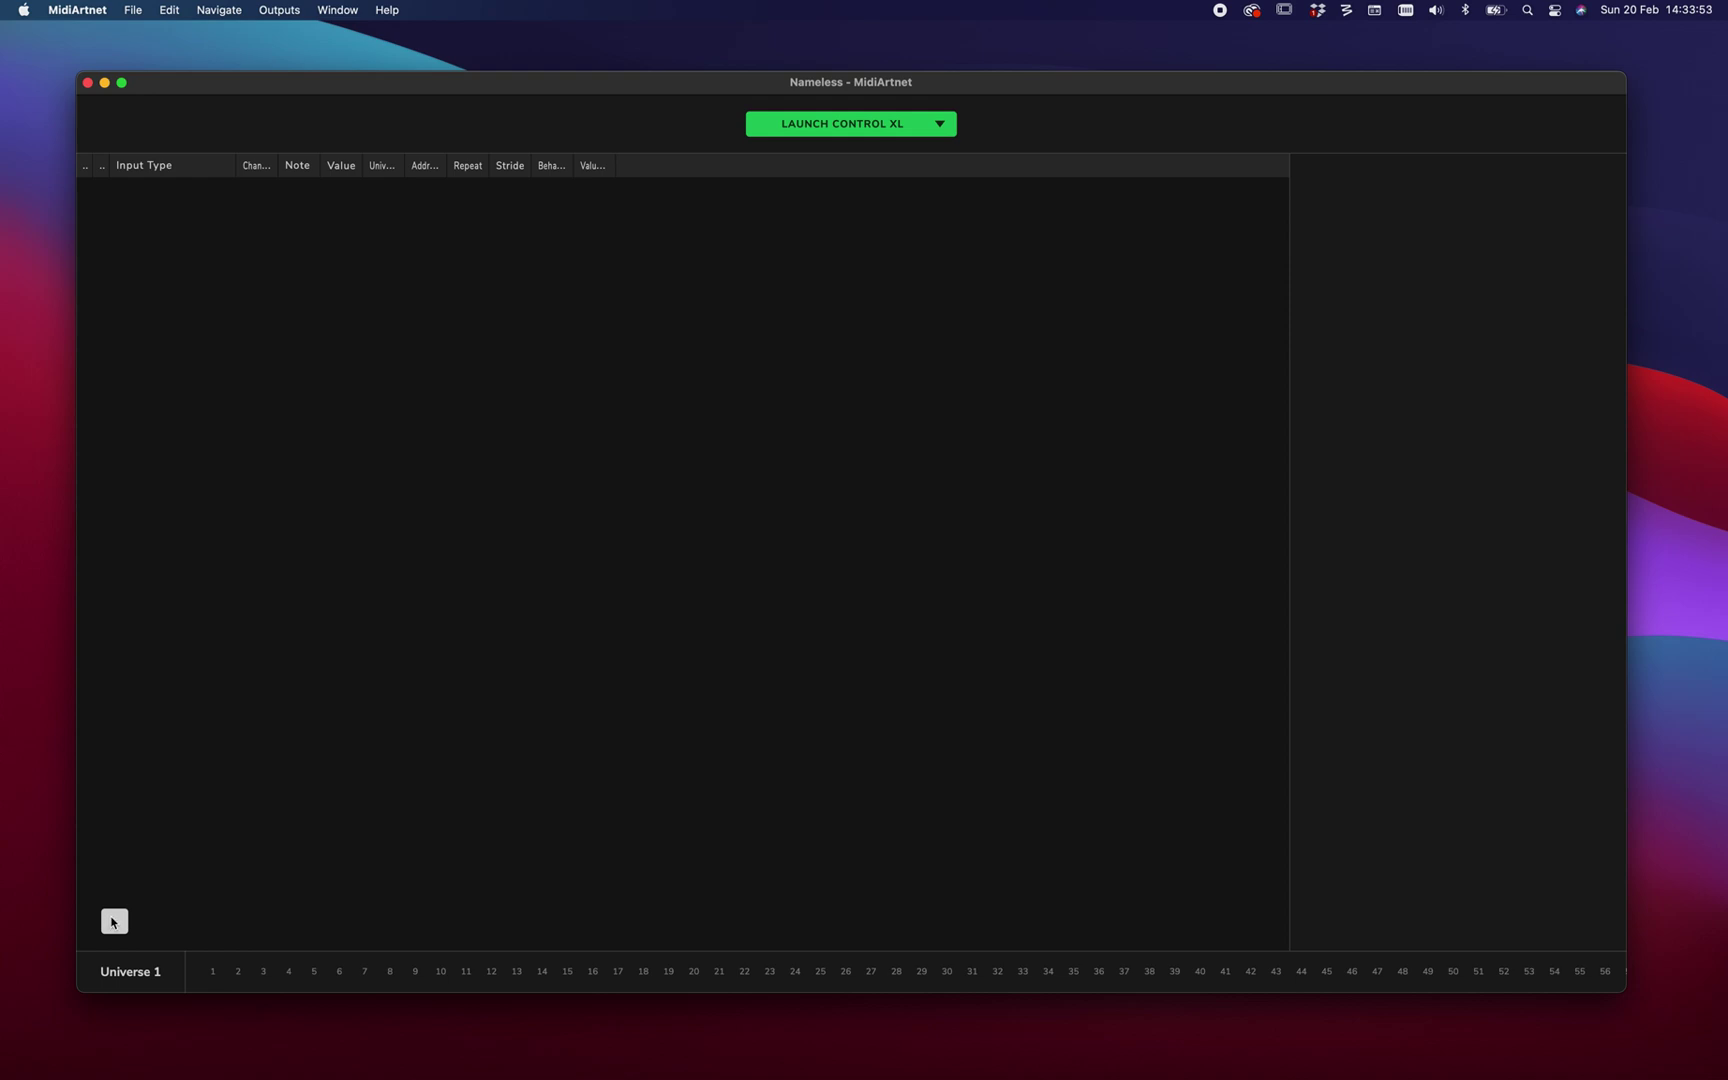
Add a mapping item, widen the Id and Value columns, and enable the item with input type Midi Note On & Off.
click(114, 921)
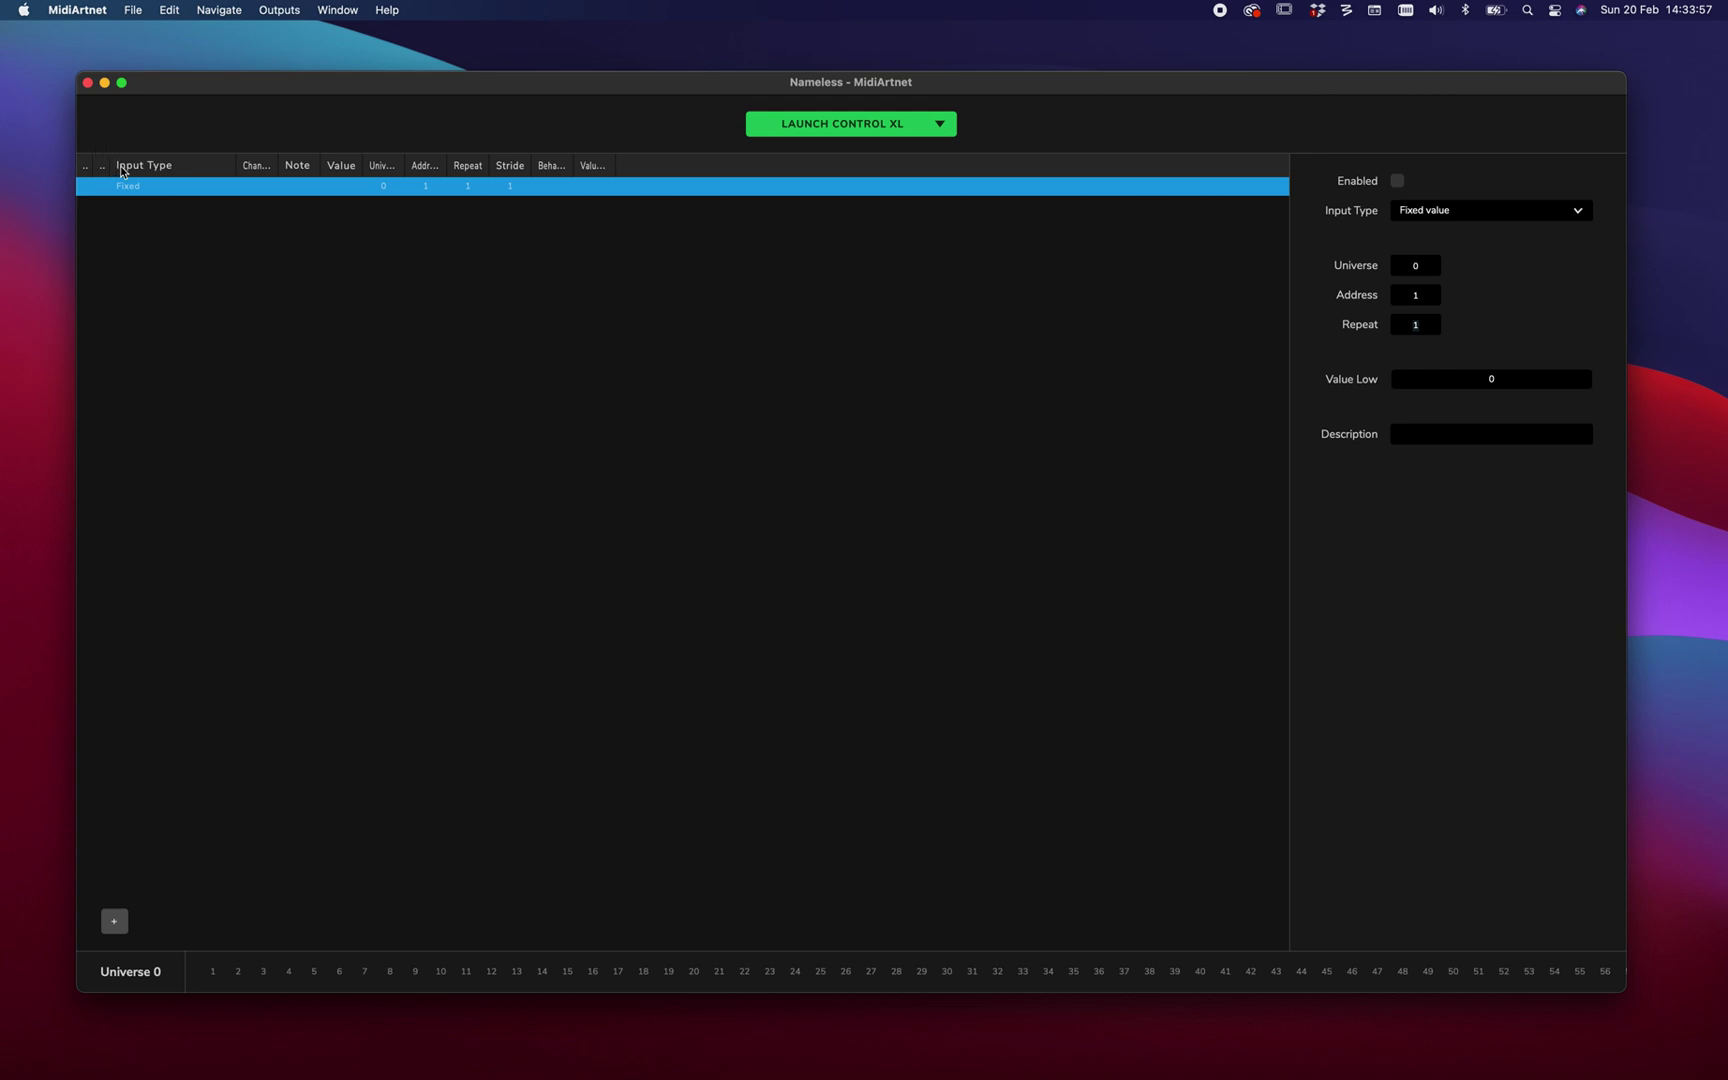
drag(111, 167, 138, 166)
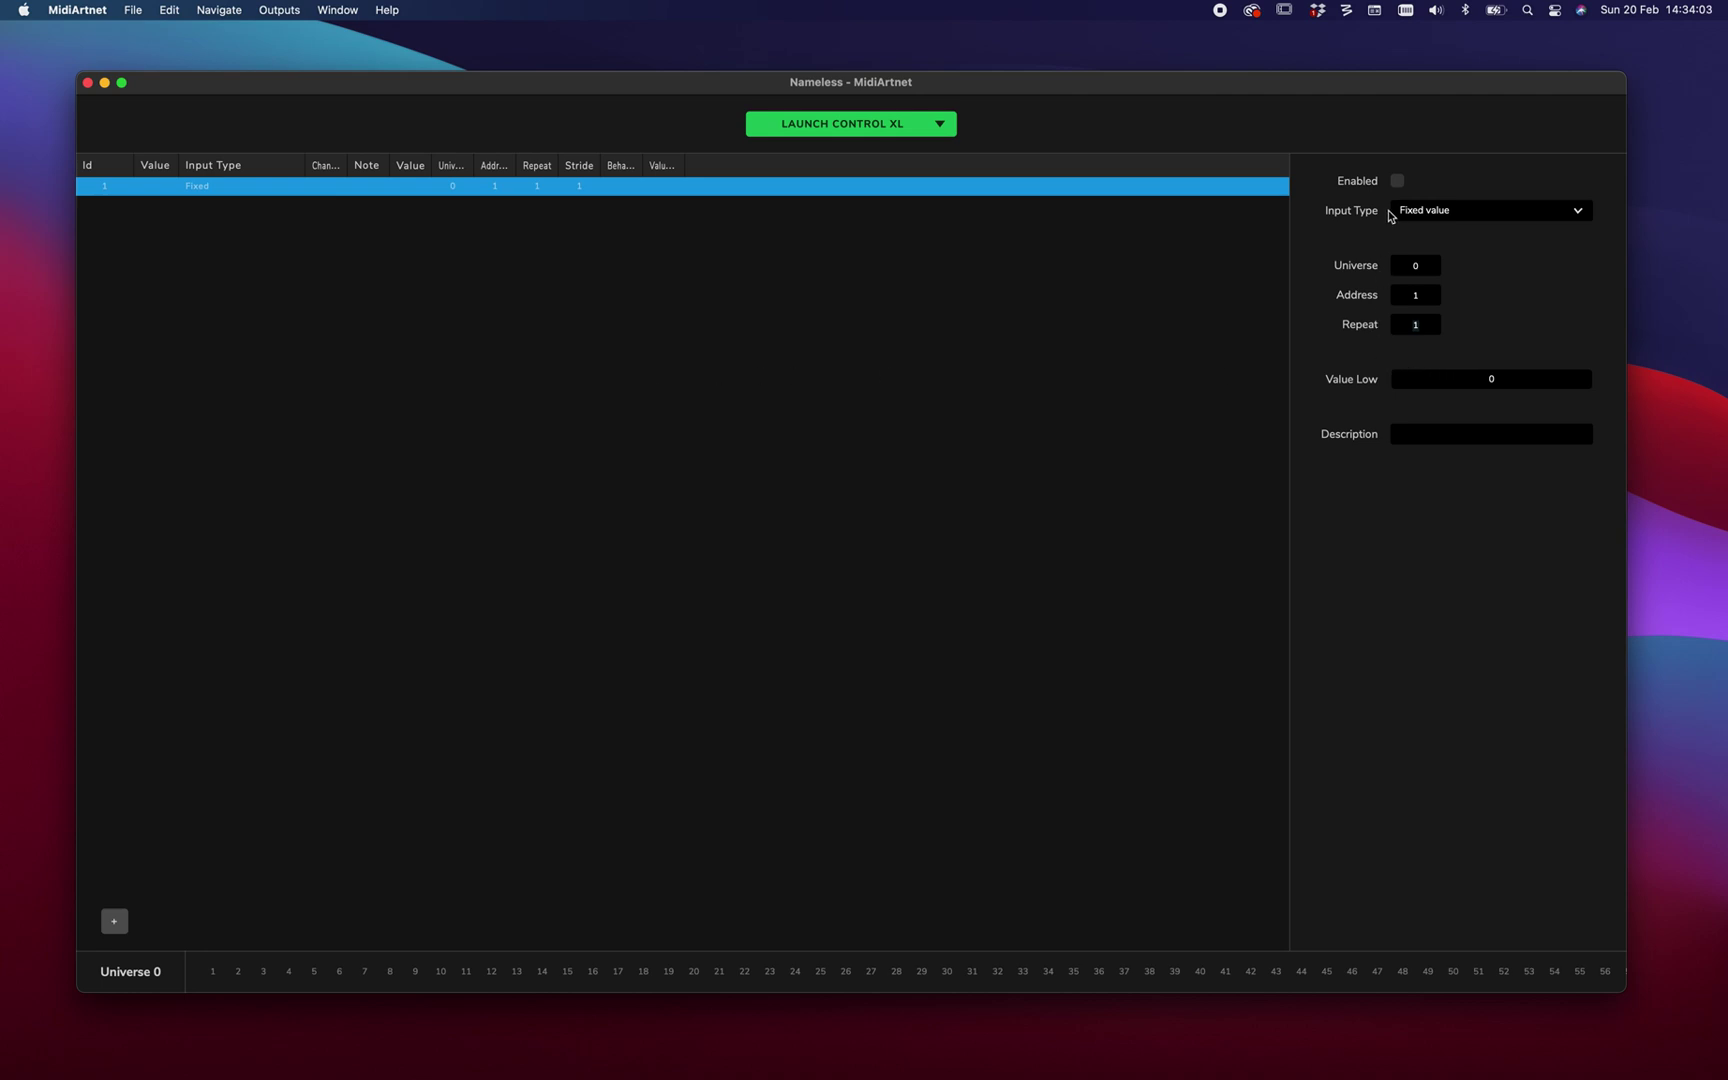
click(1397, 181)
click(1443, 216)
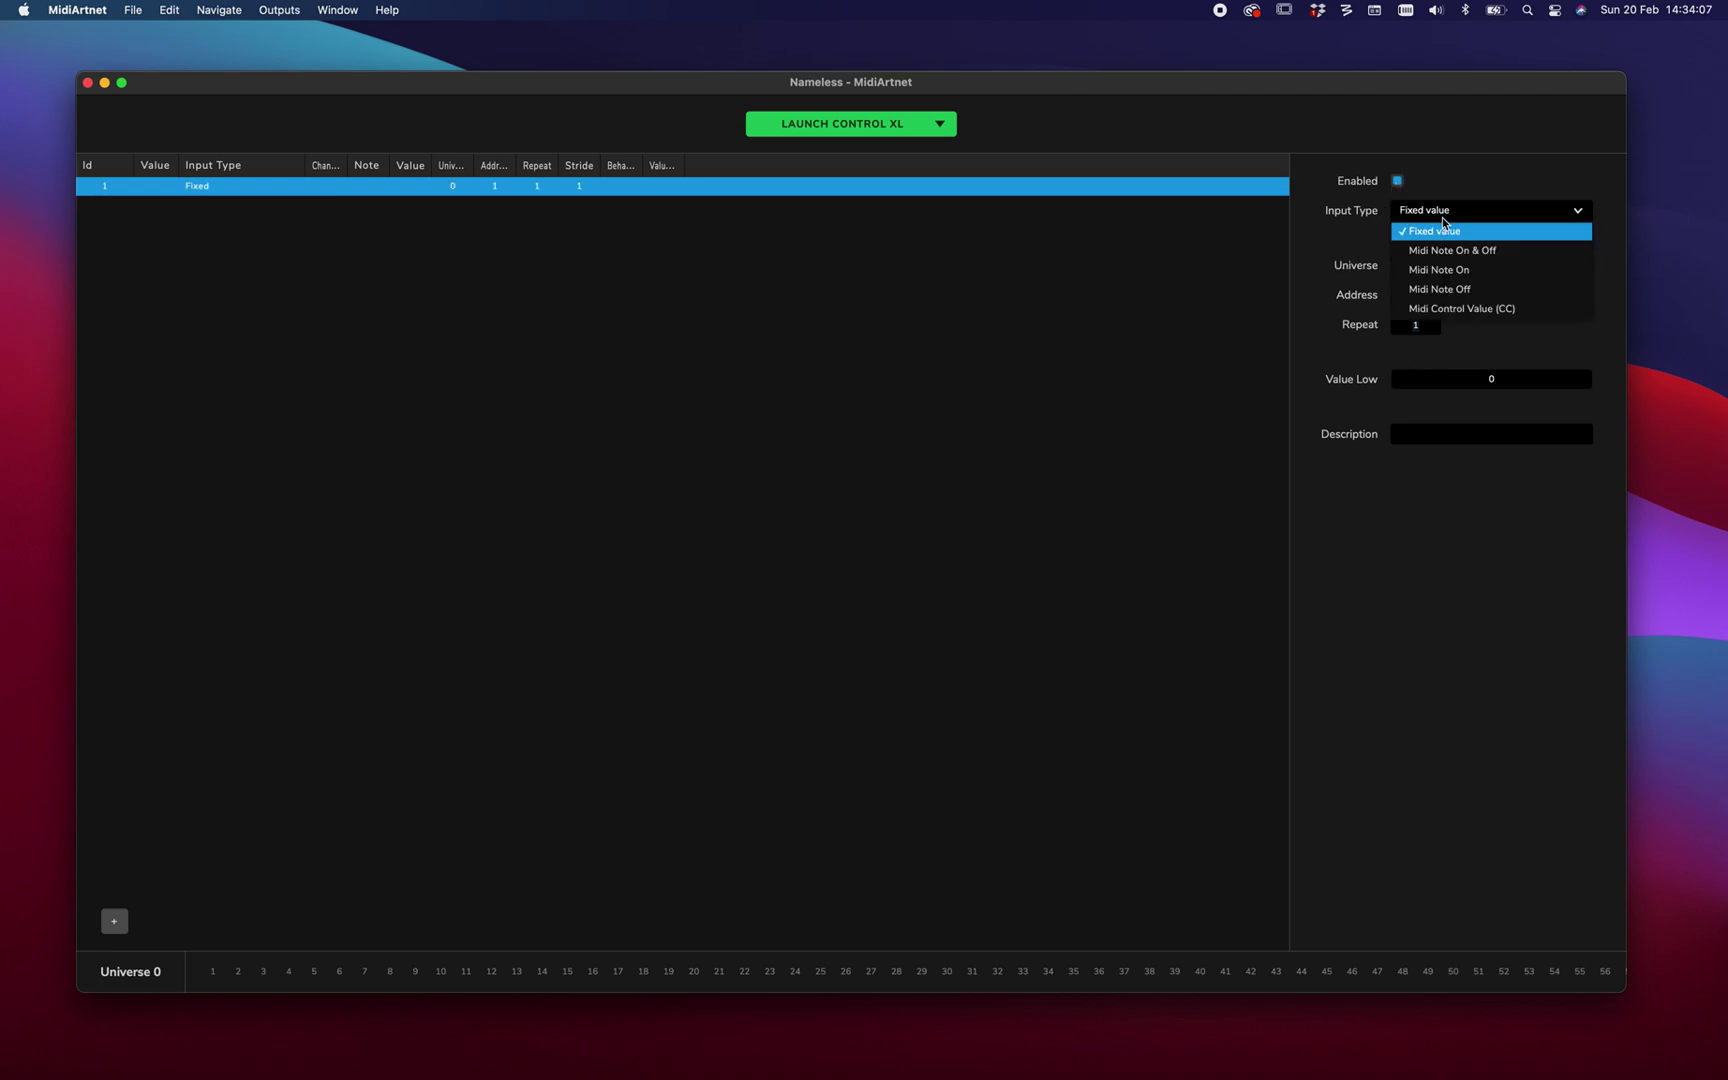
click(1504, 252)
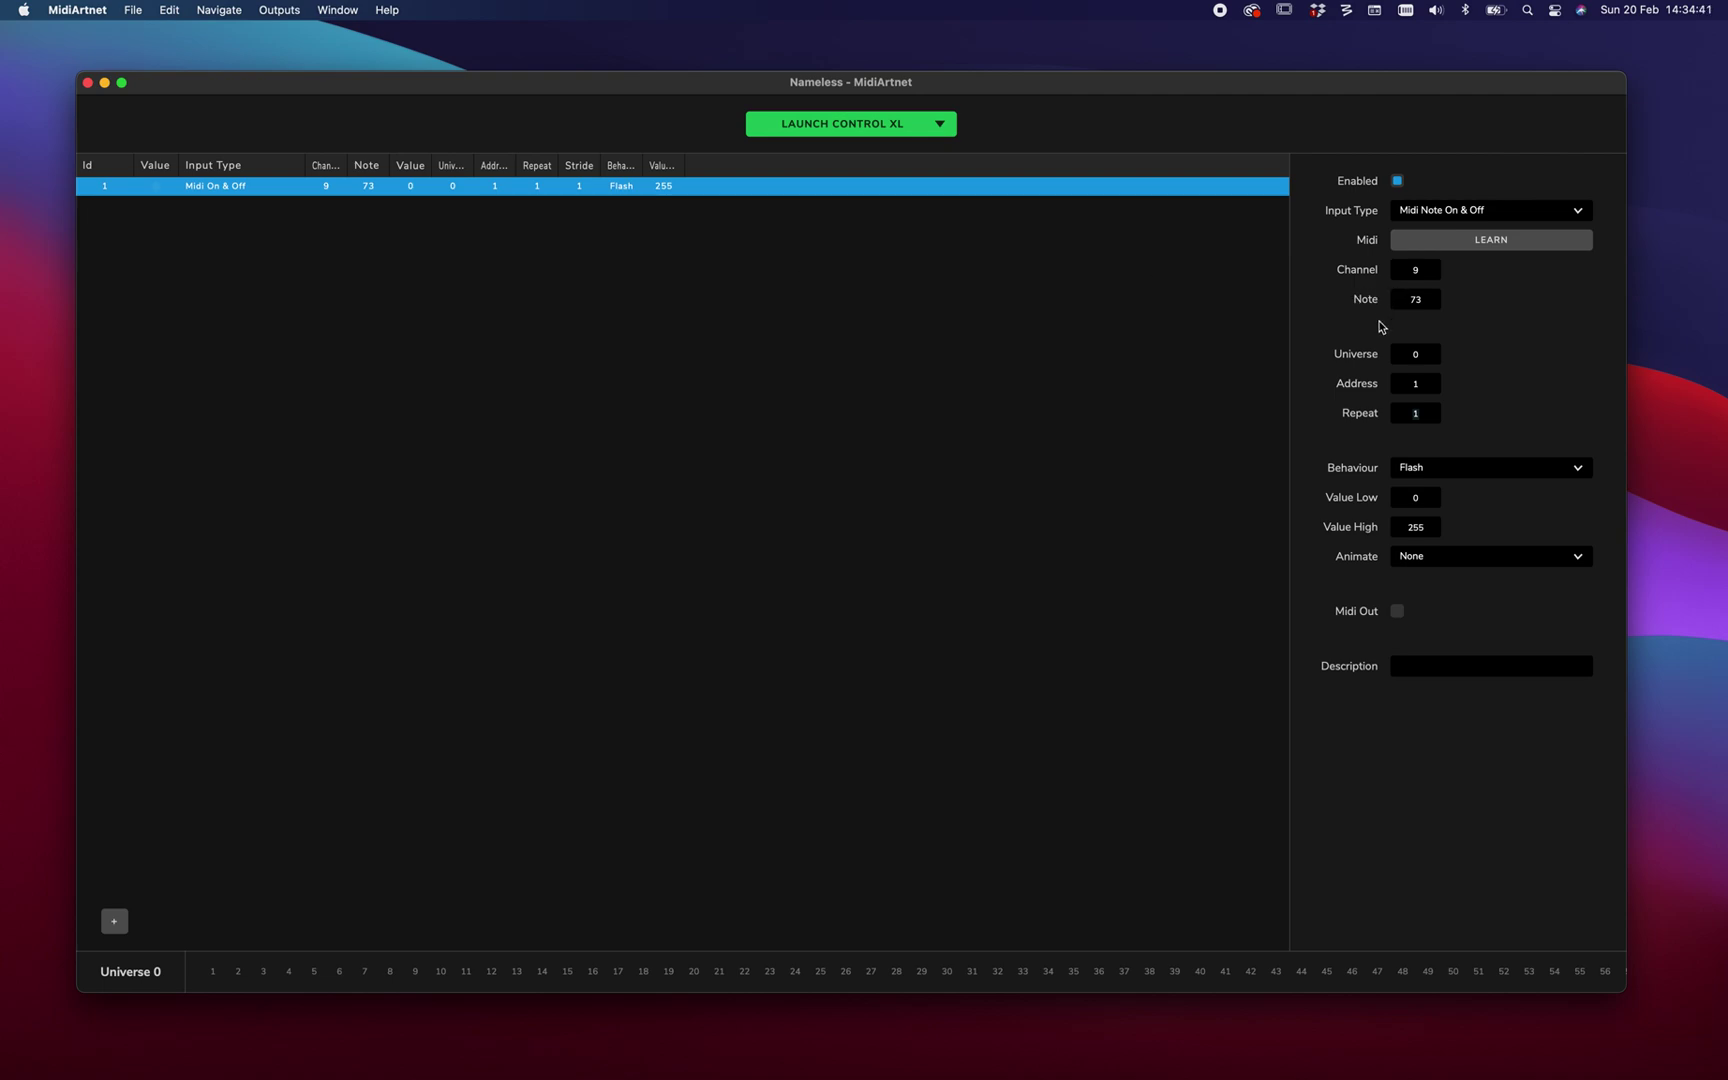
Set the note mapping's output to universe 0, address 1, with a repeat of 1.
click(1415, 355)
text(0)
click(1418, 388)
click(1431, 416)
Switch to ArtNetView to check DMX channel 1 in universe 0, and return to MidiArtnet.
drag(990, 87, 1021, 389)
click(765, 149)
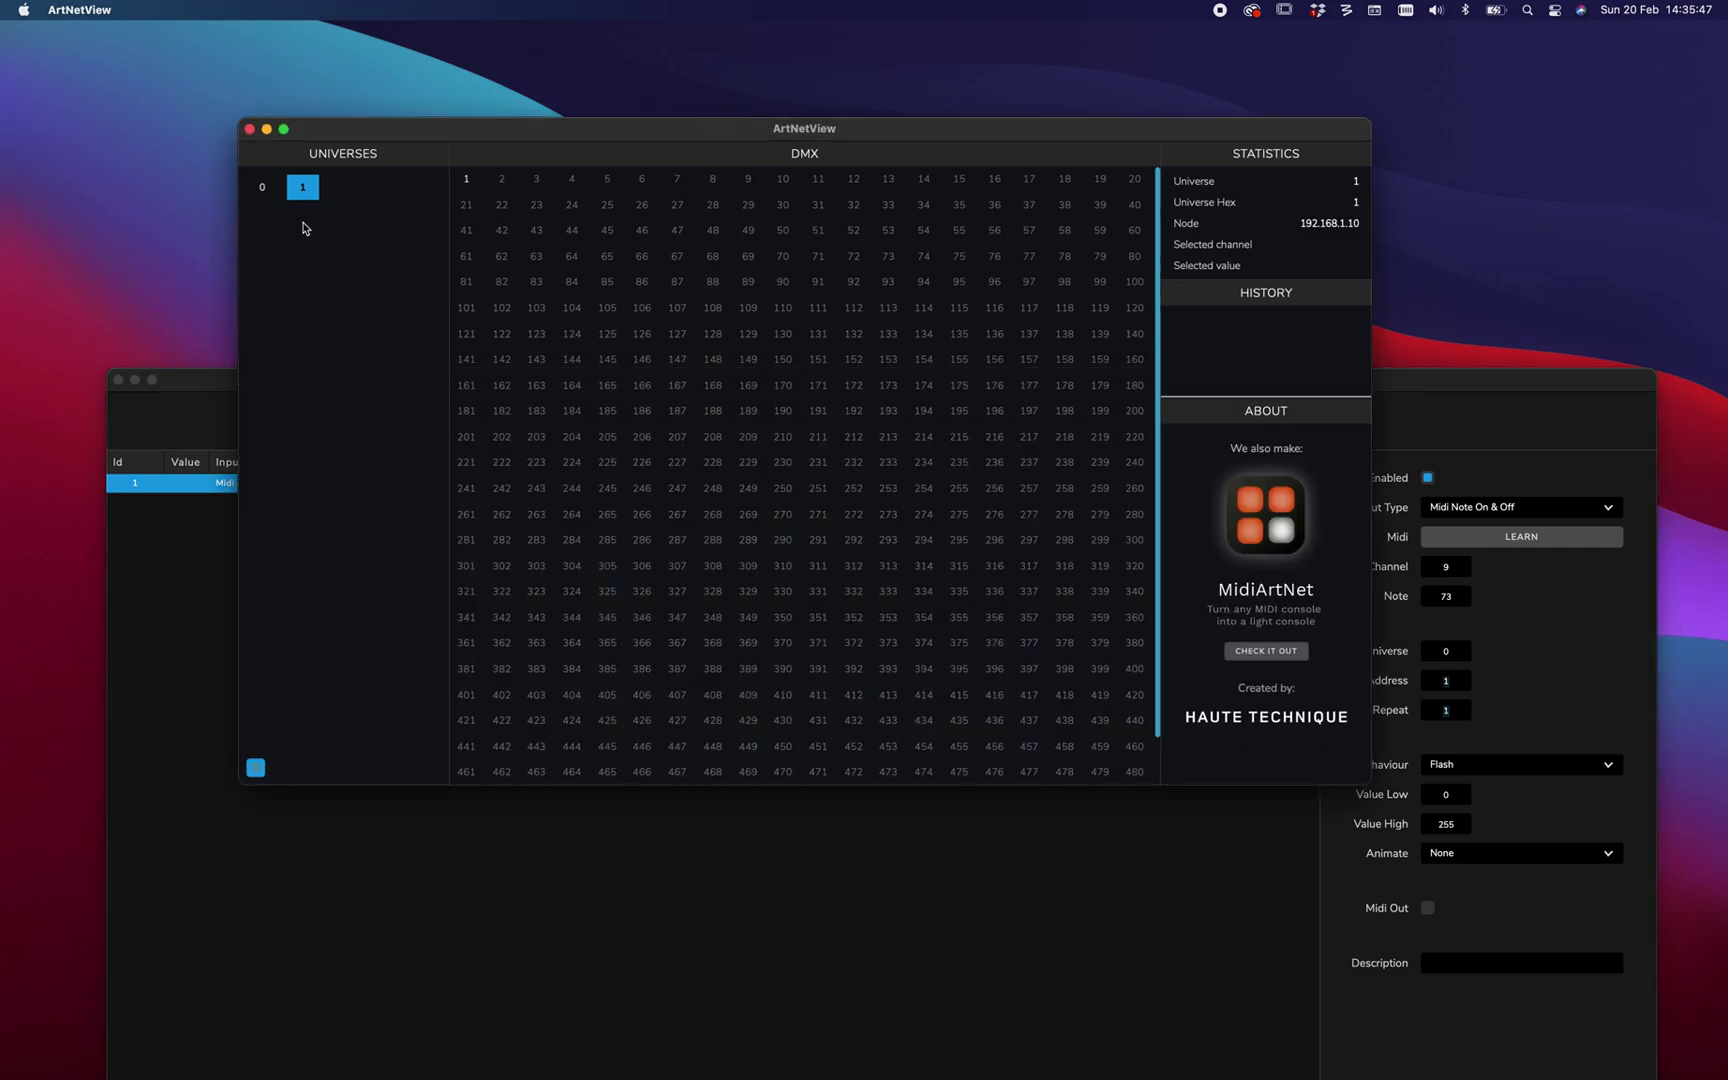
click(260, 188)
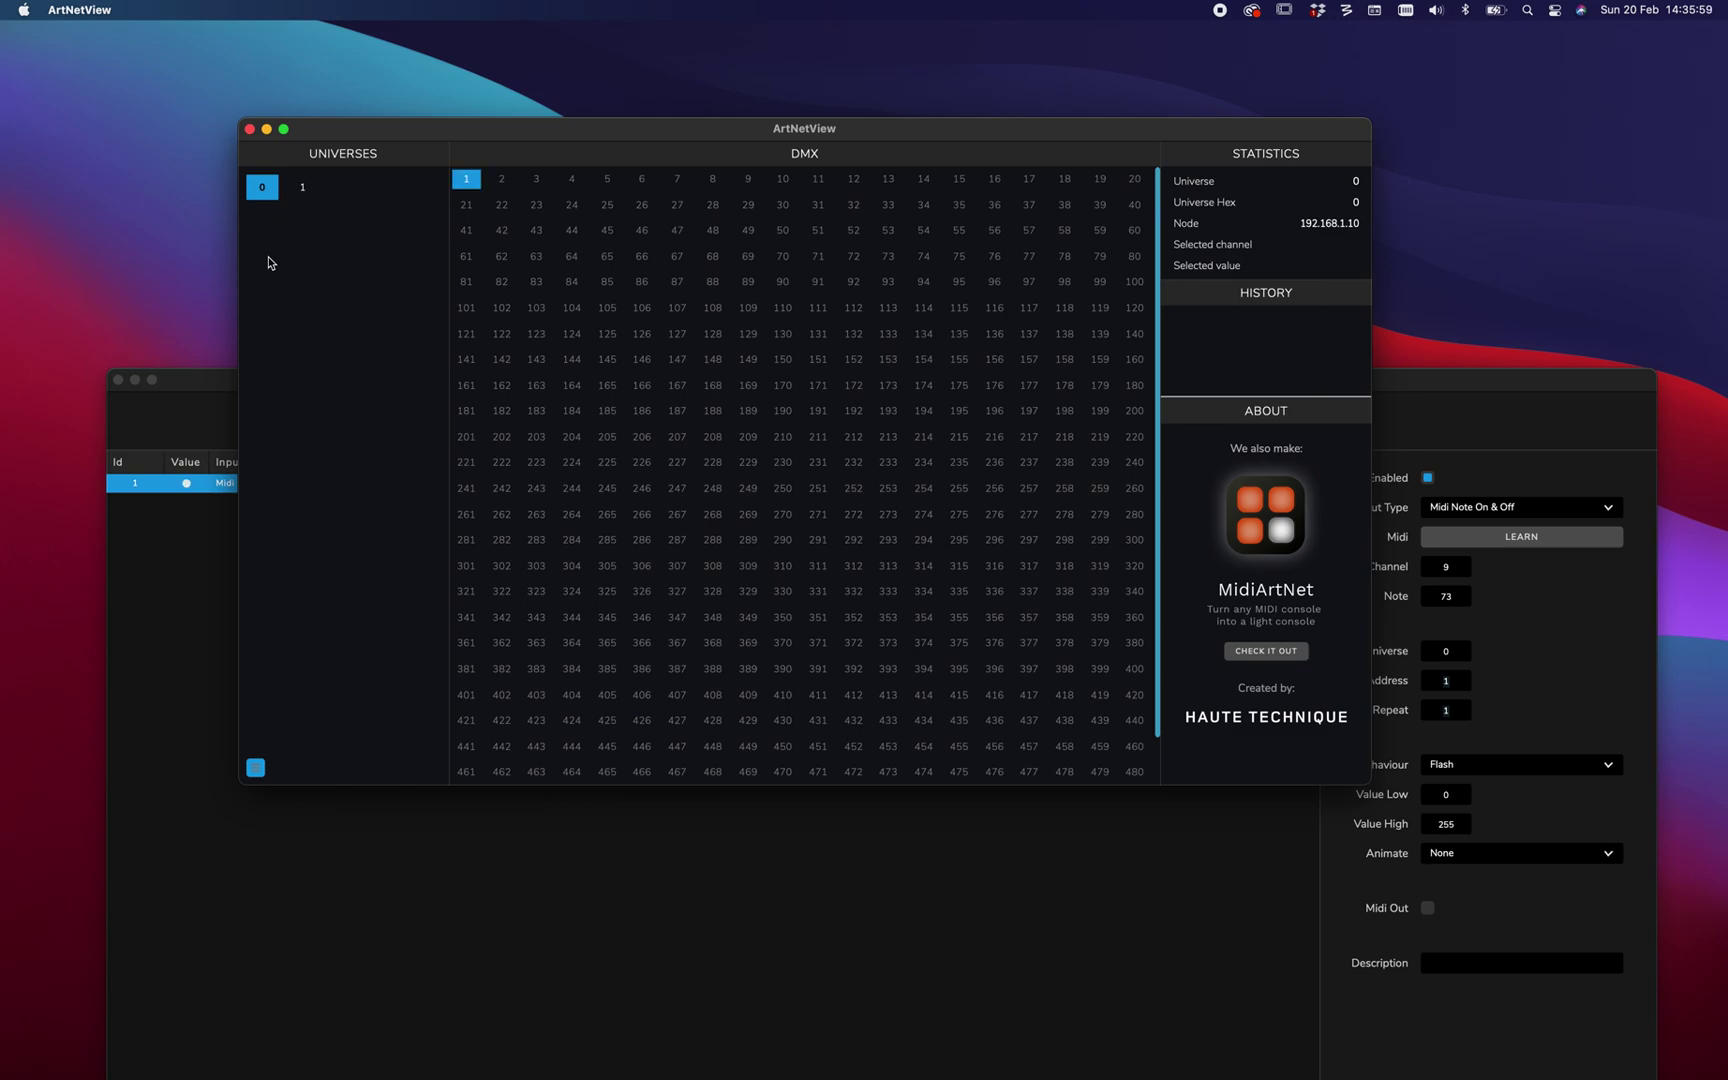
drag(207, 394, 163, 89)
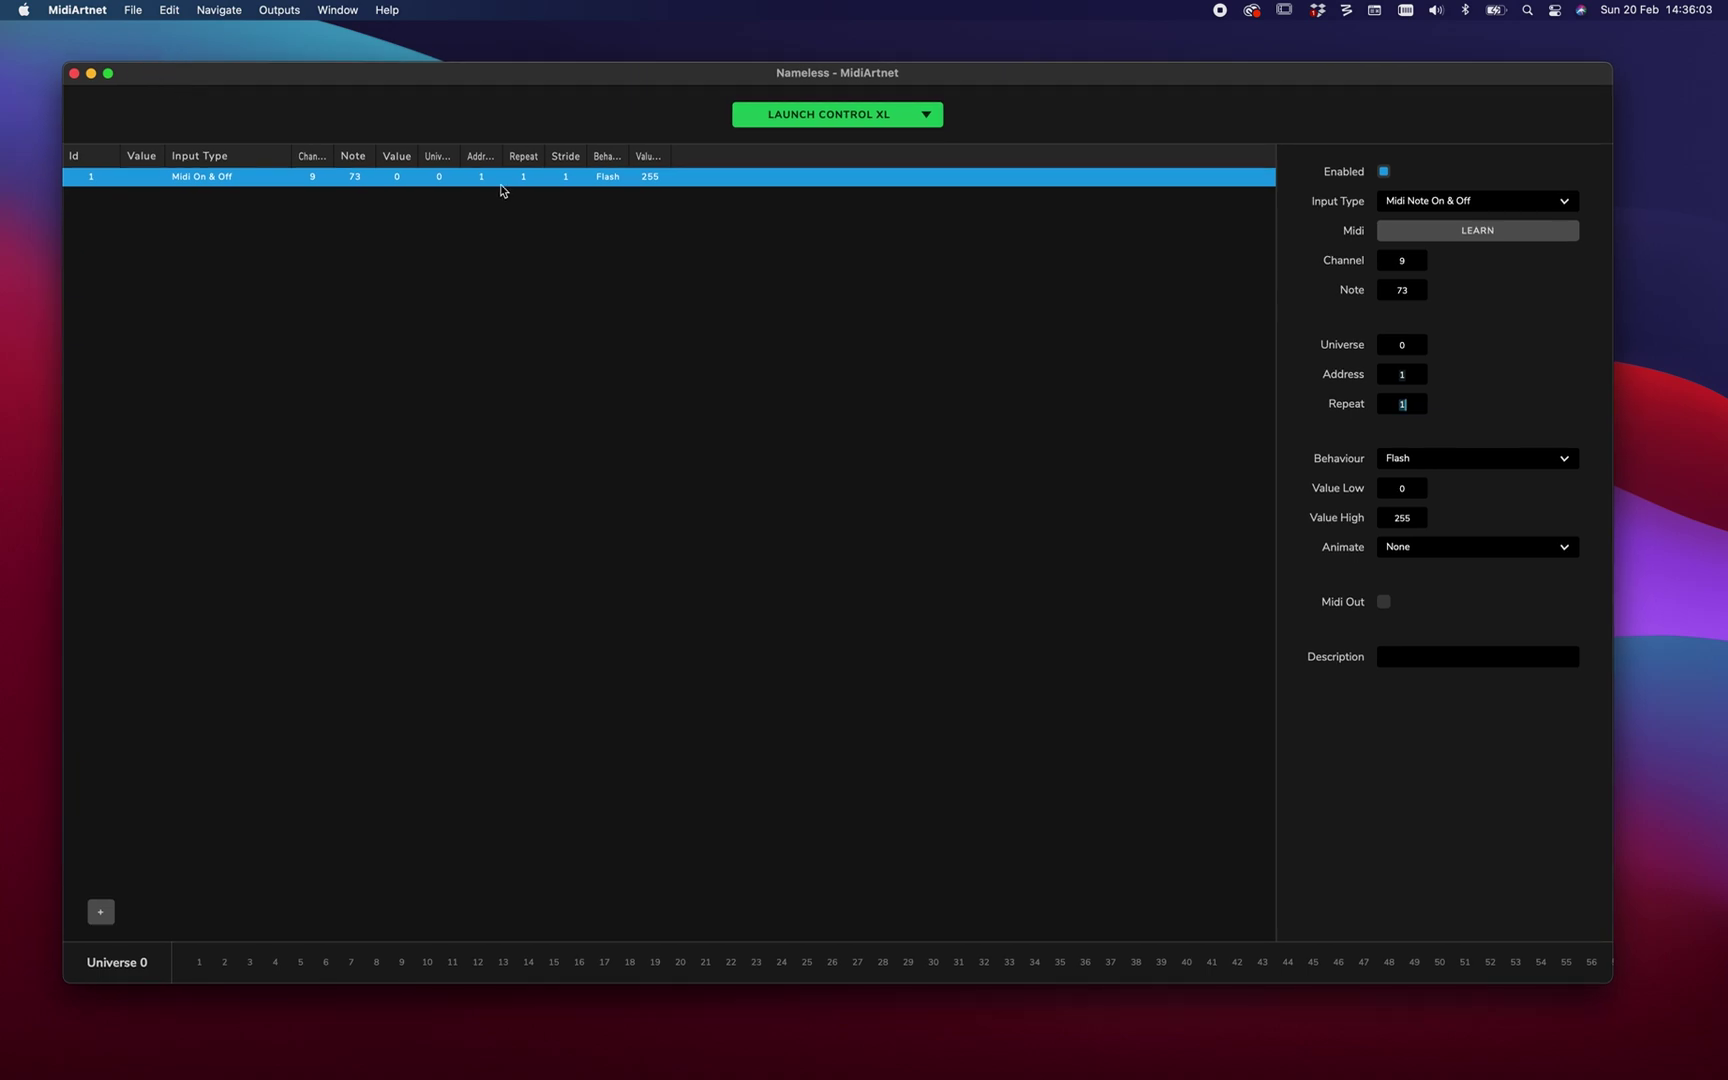
click(1456, 203)
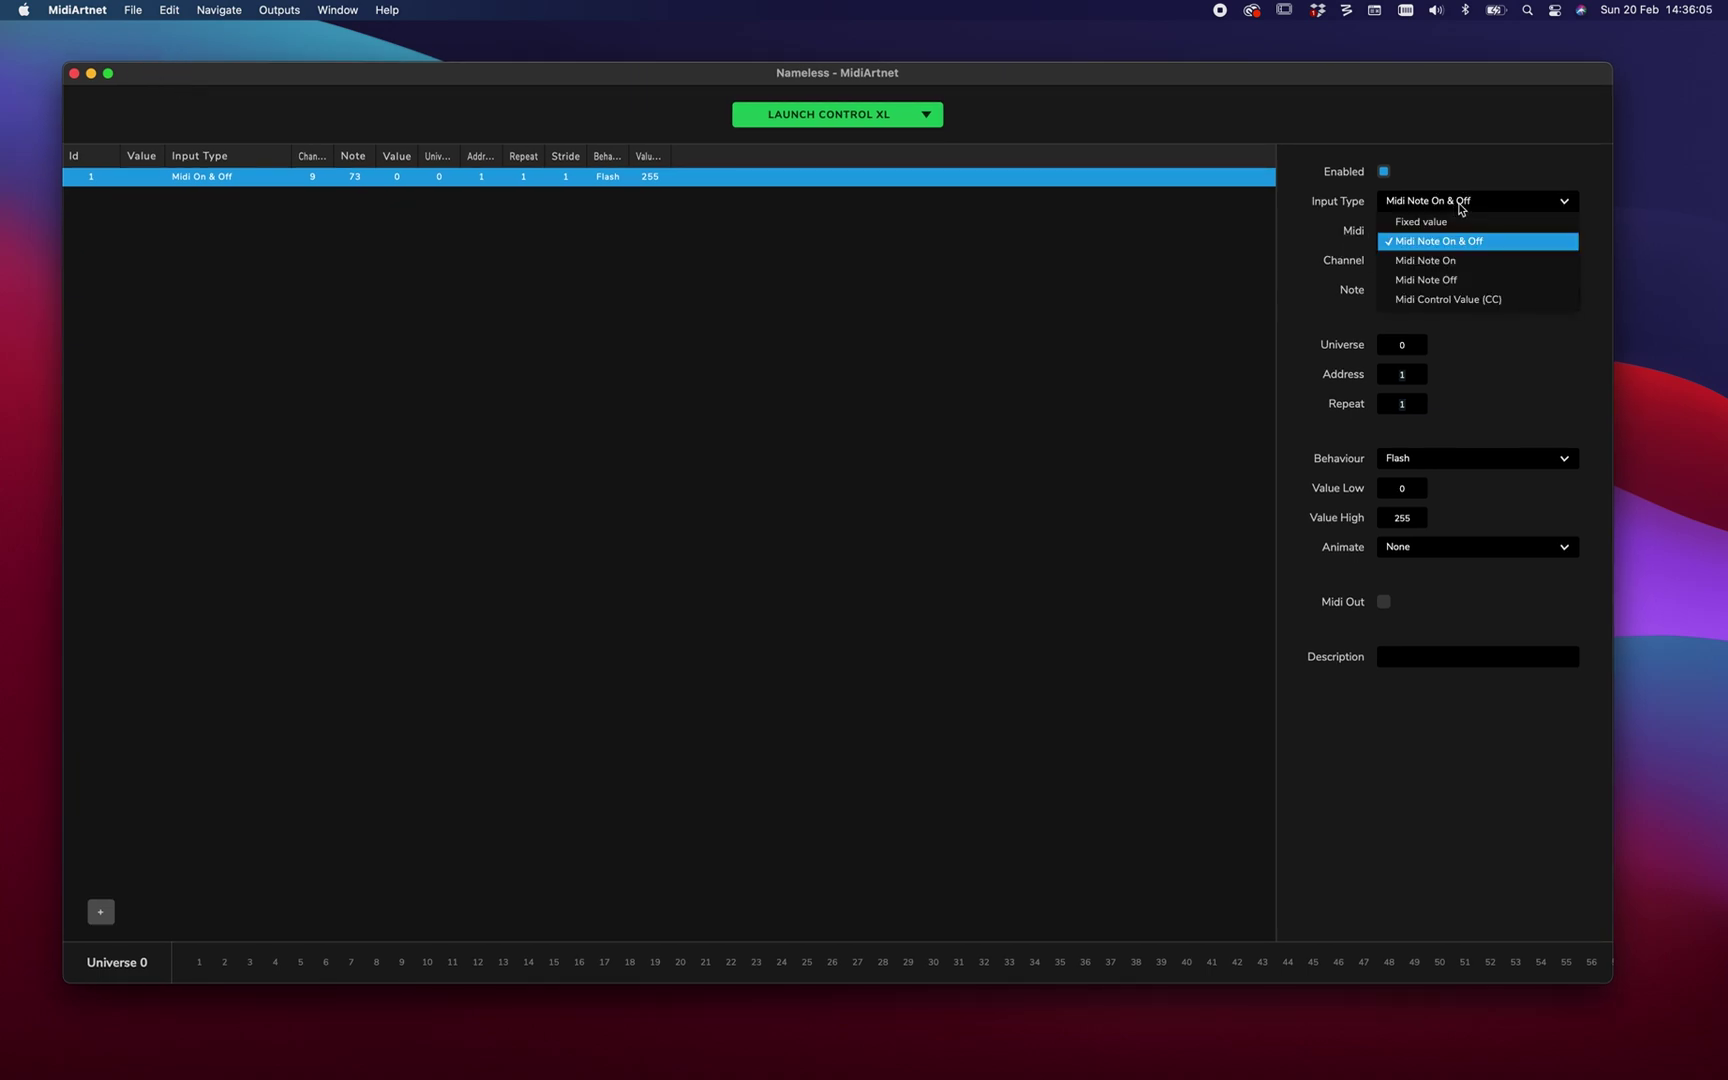
click(1463, 299)
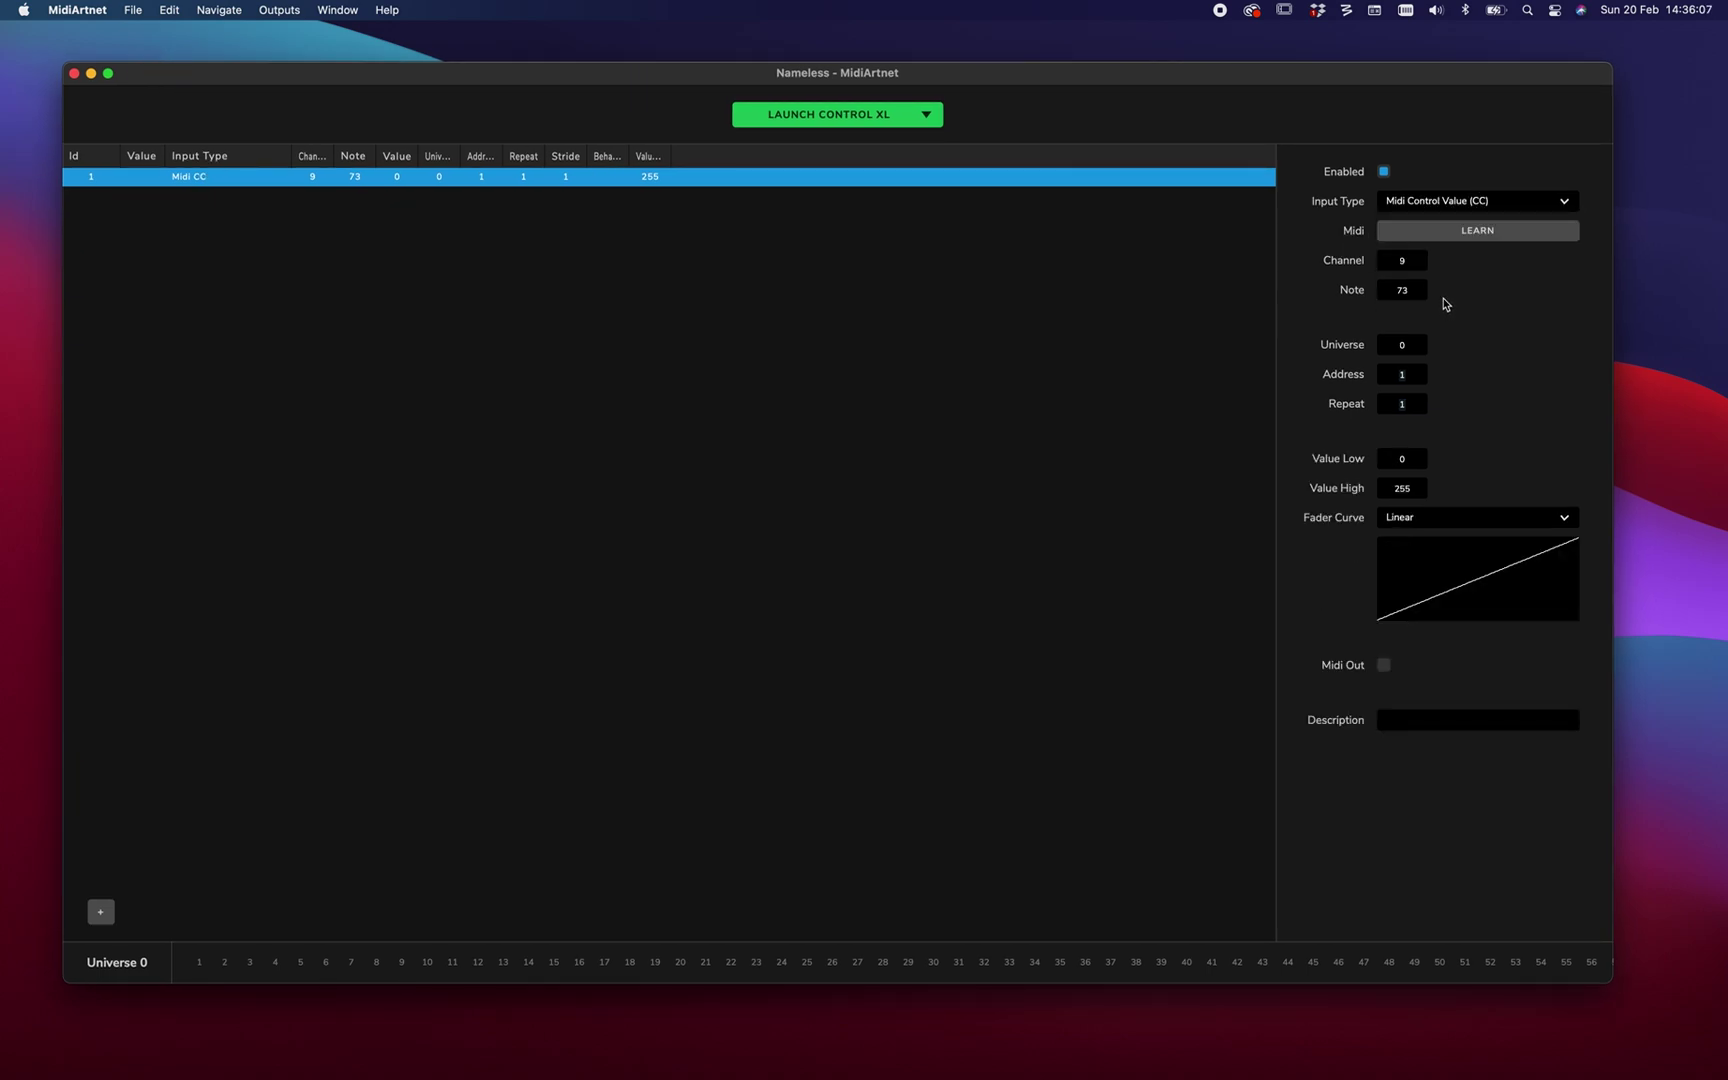
click(1479, 205)
click(1440, 258)
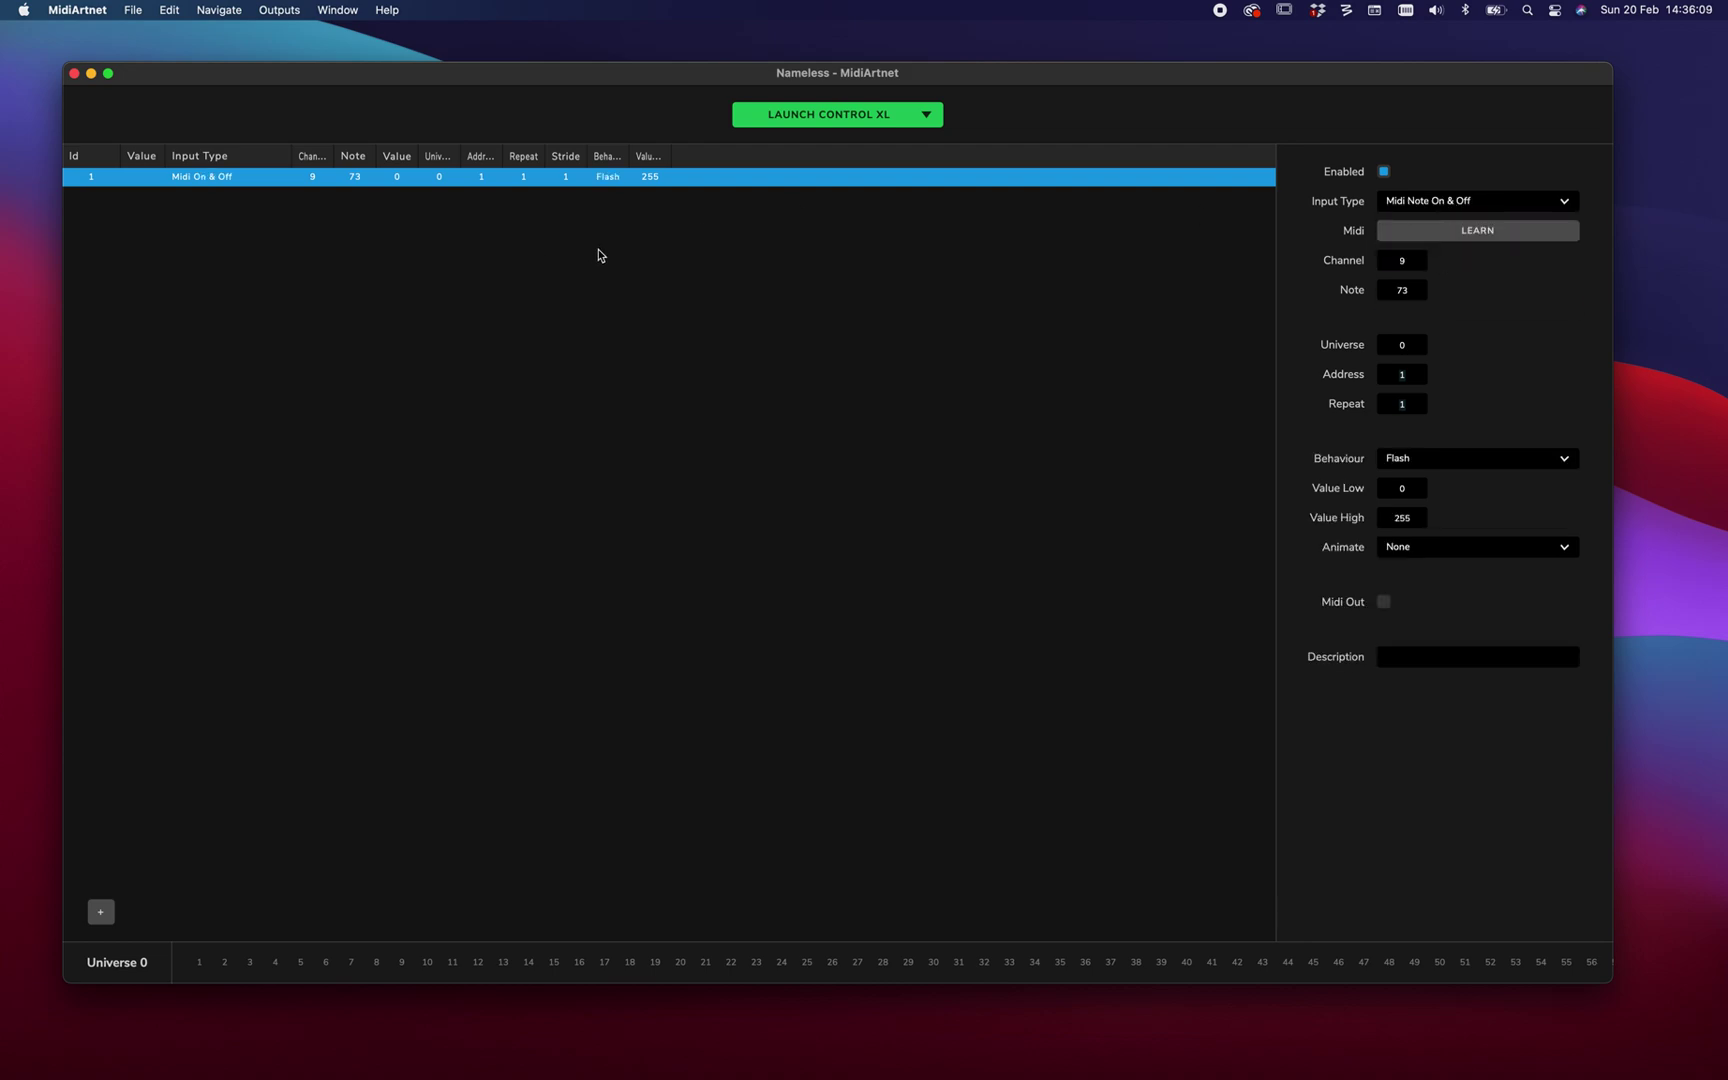
Add a second mapping item, enable it and set its input type to Midi Control Value (CC).
click(100, 911)
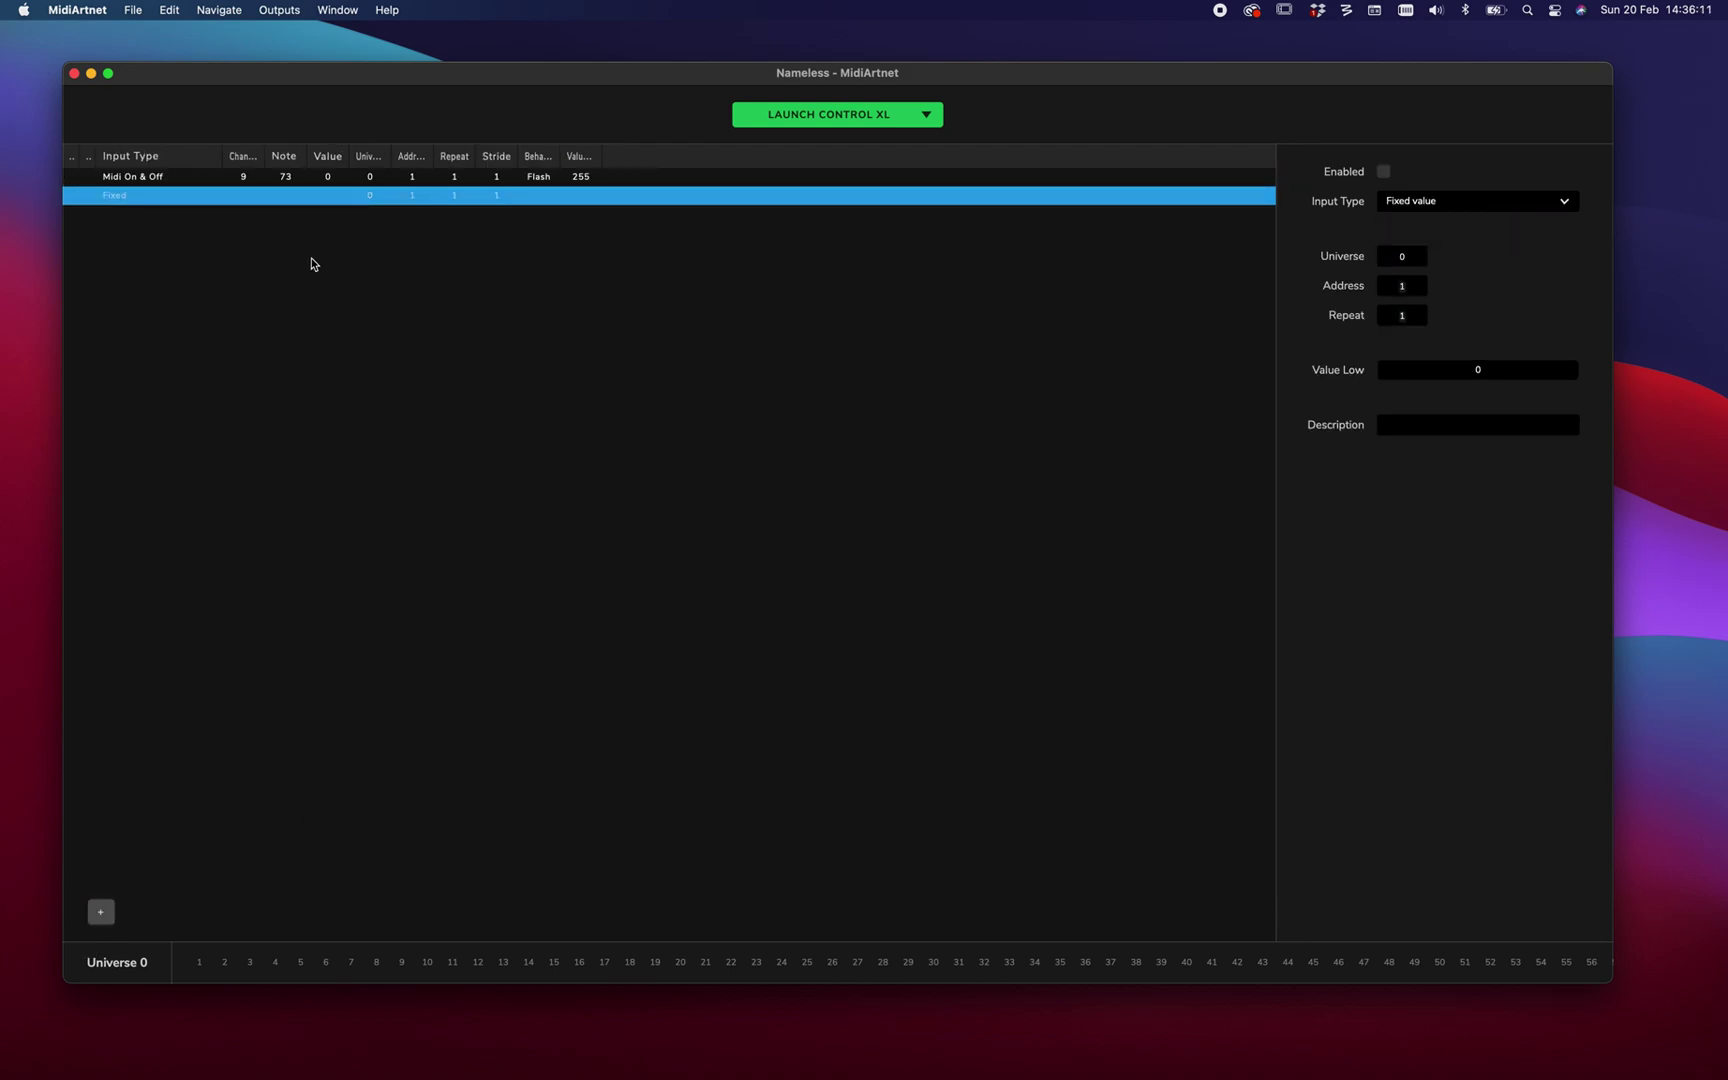
click(1384, 172)
click(1458, 201)
click(1501, 301)
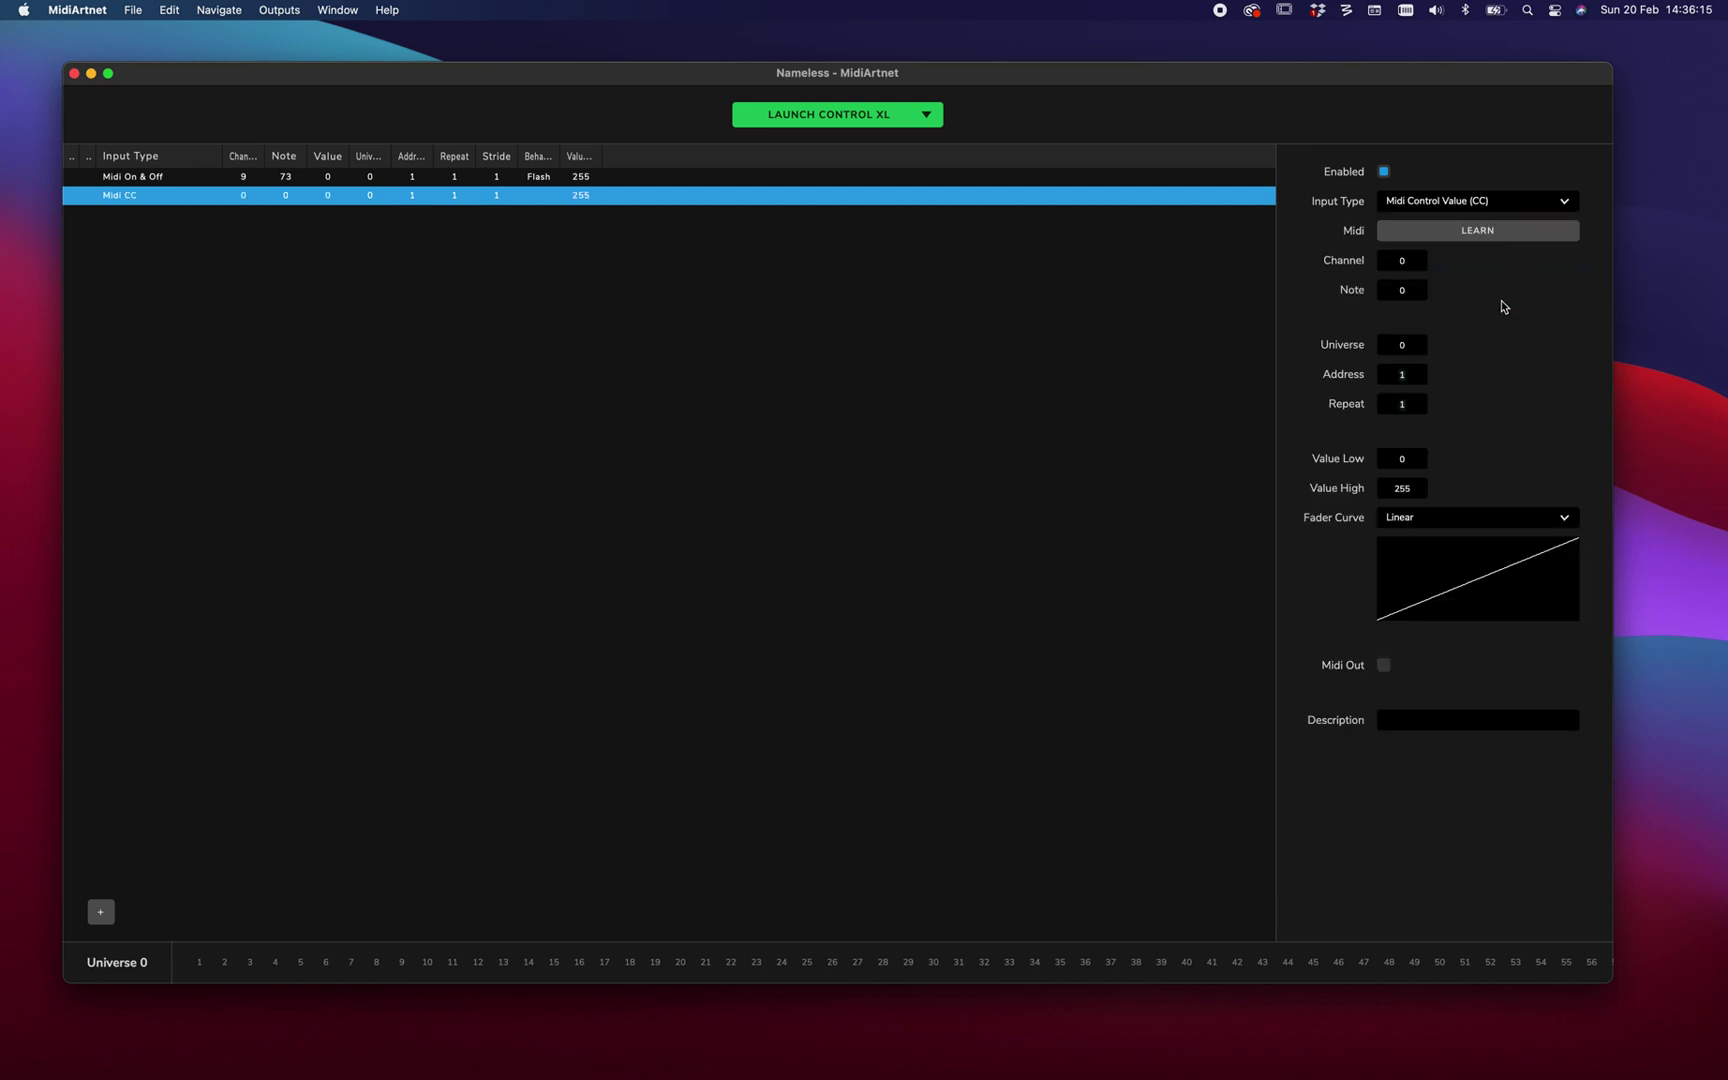
Learn the MIDI fader on channel 9, note 77 for the CC mapping and set its address to 2.
click(1477, 238)
click(1421, 379)
text(2)
key(Tab)
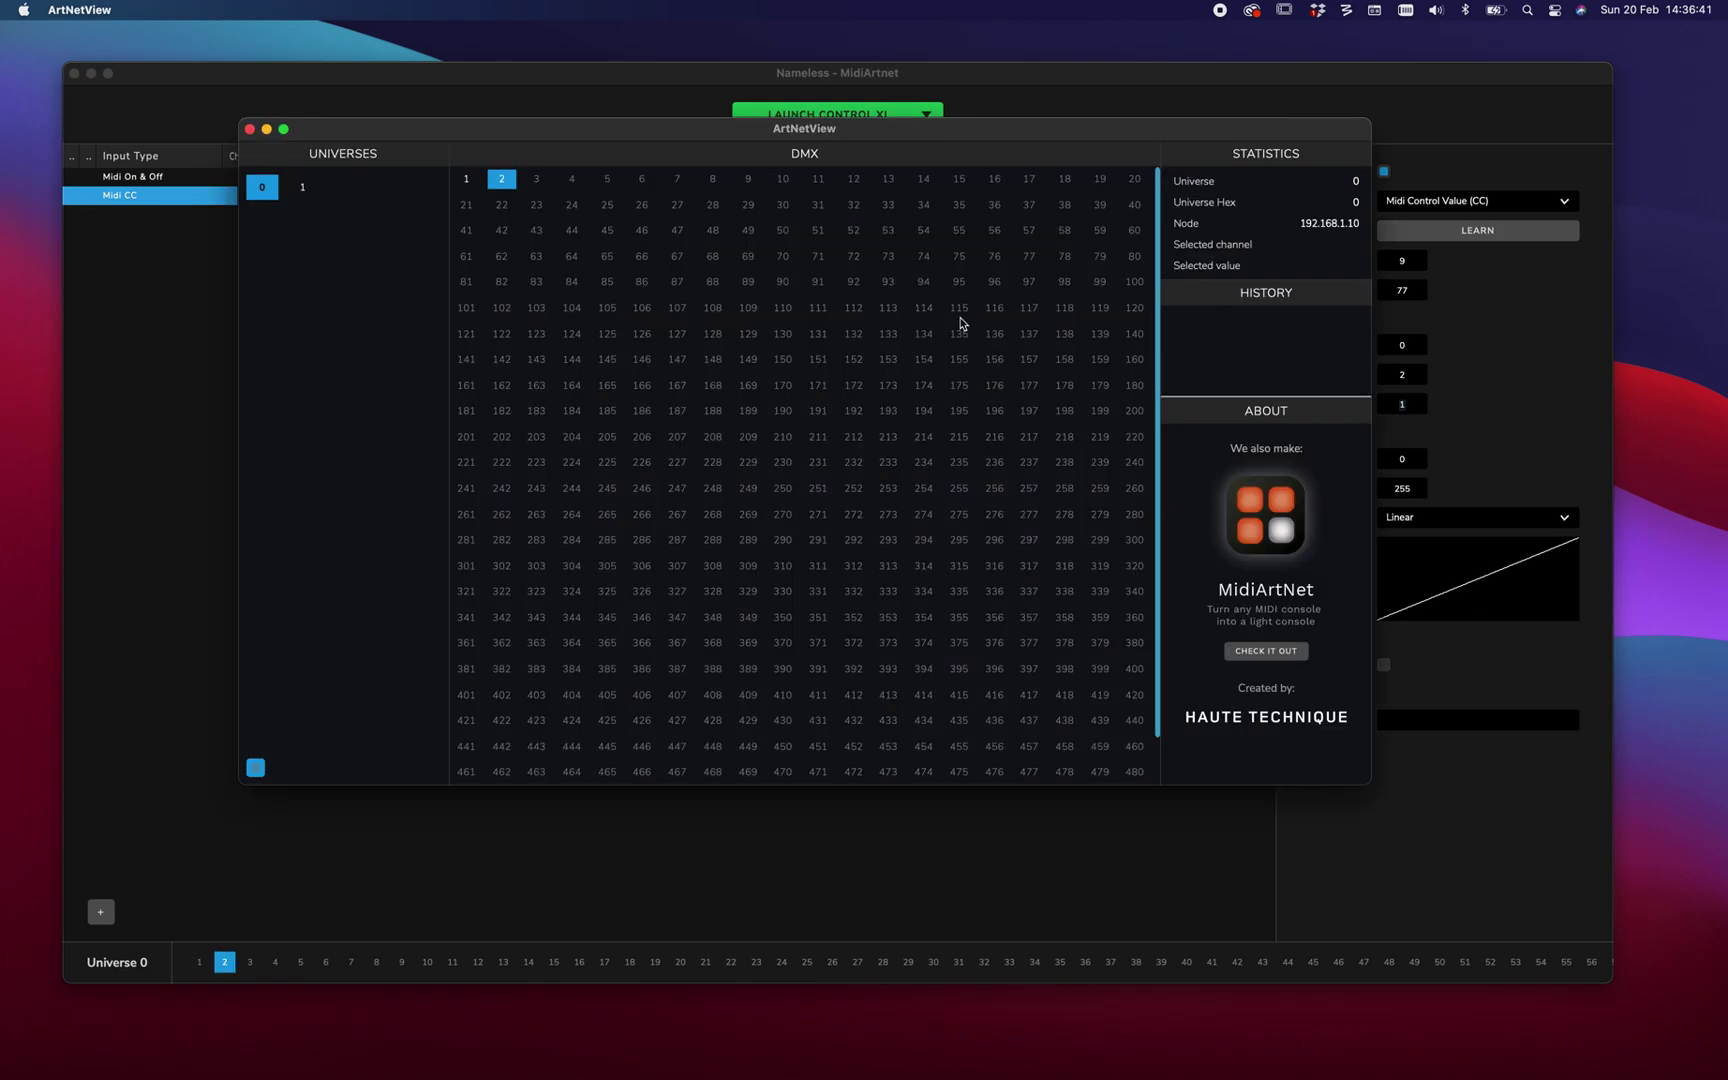
In ArtNetView, examine the value and history of channel 2, look through universe 0's remaining channels, and return to MidiArtnet.
click(501, 179)
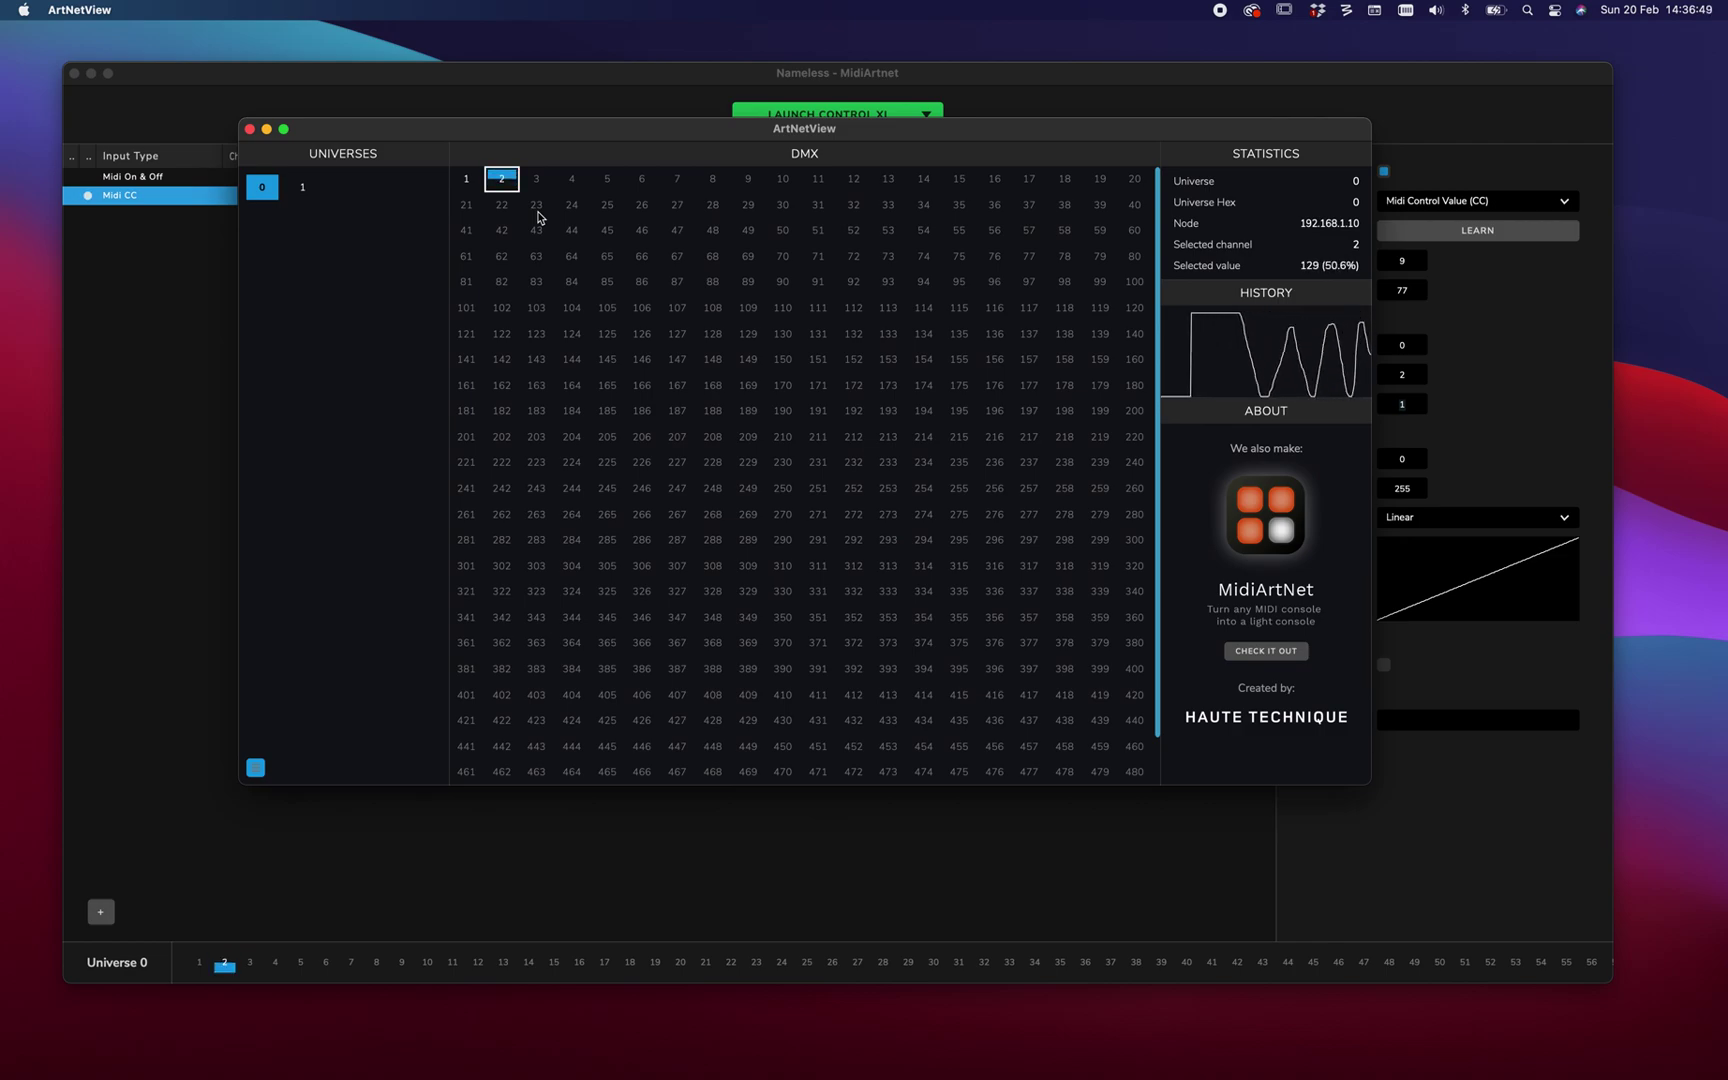
click(207, 471)
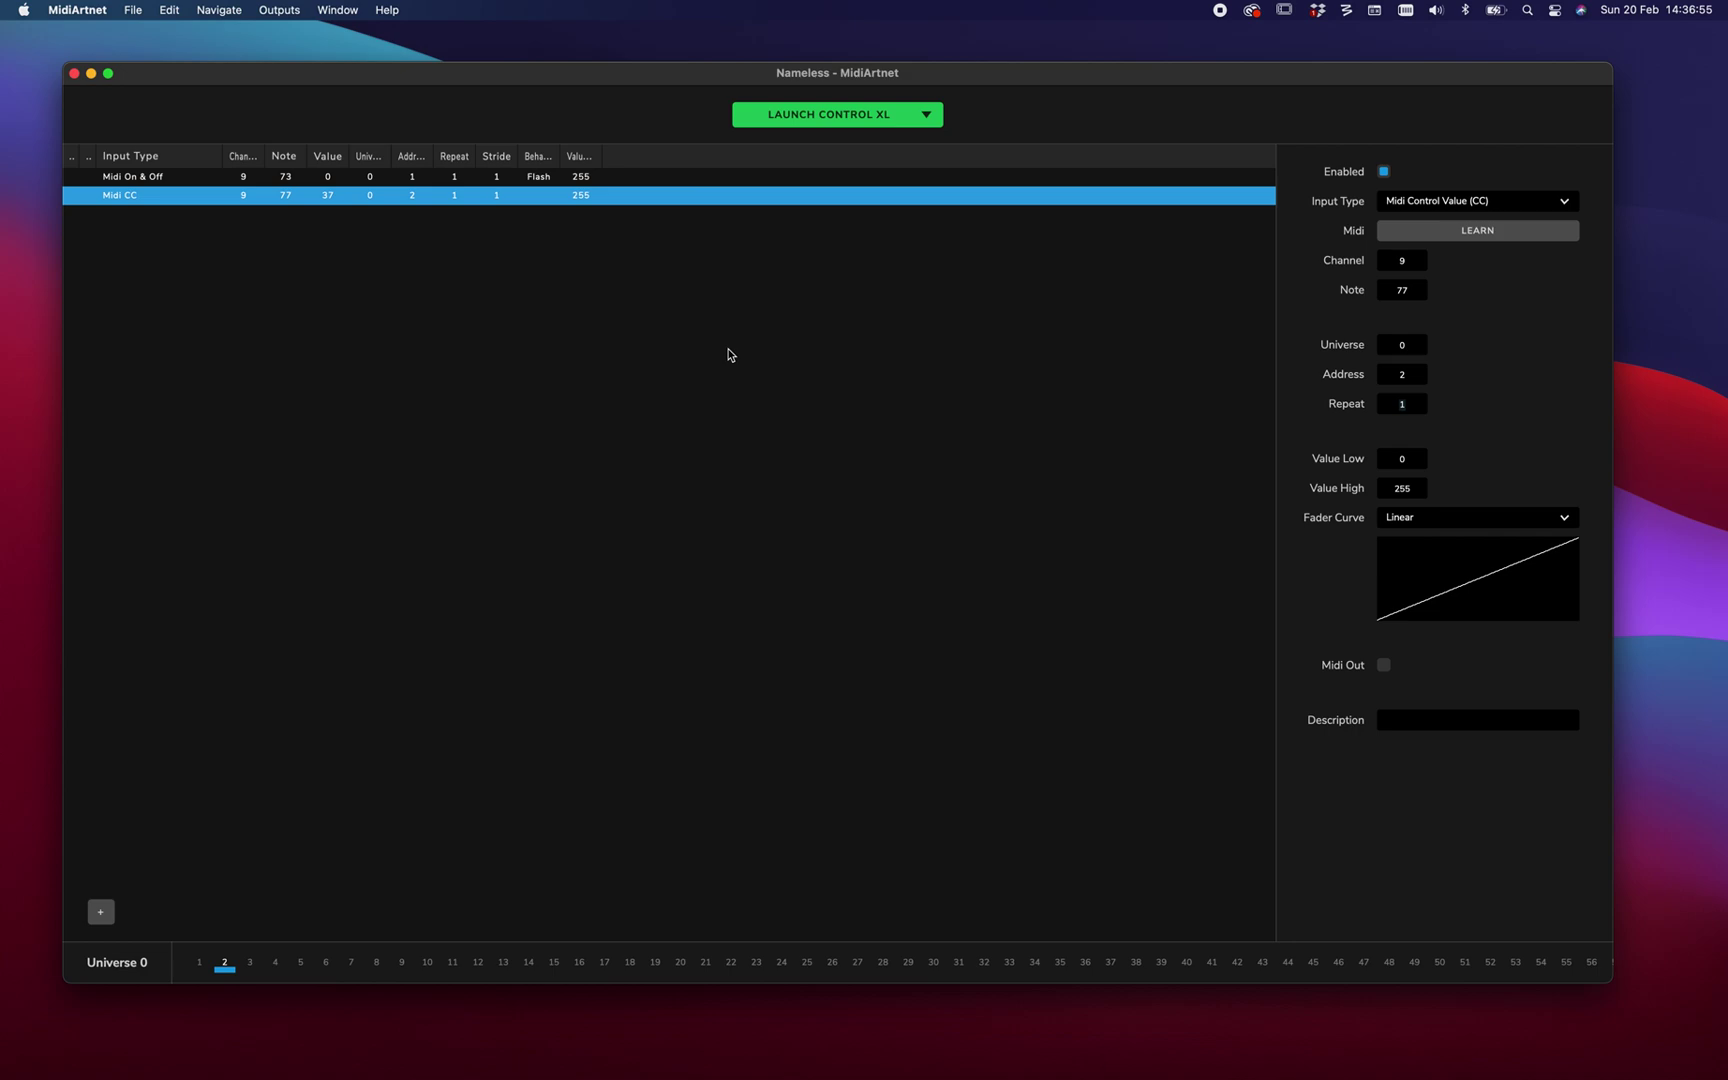
key(super+Tab)
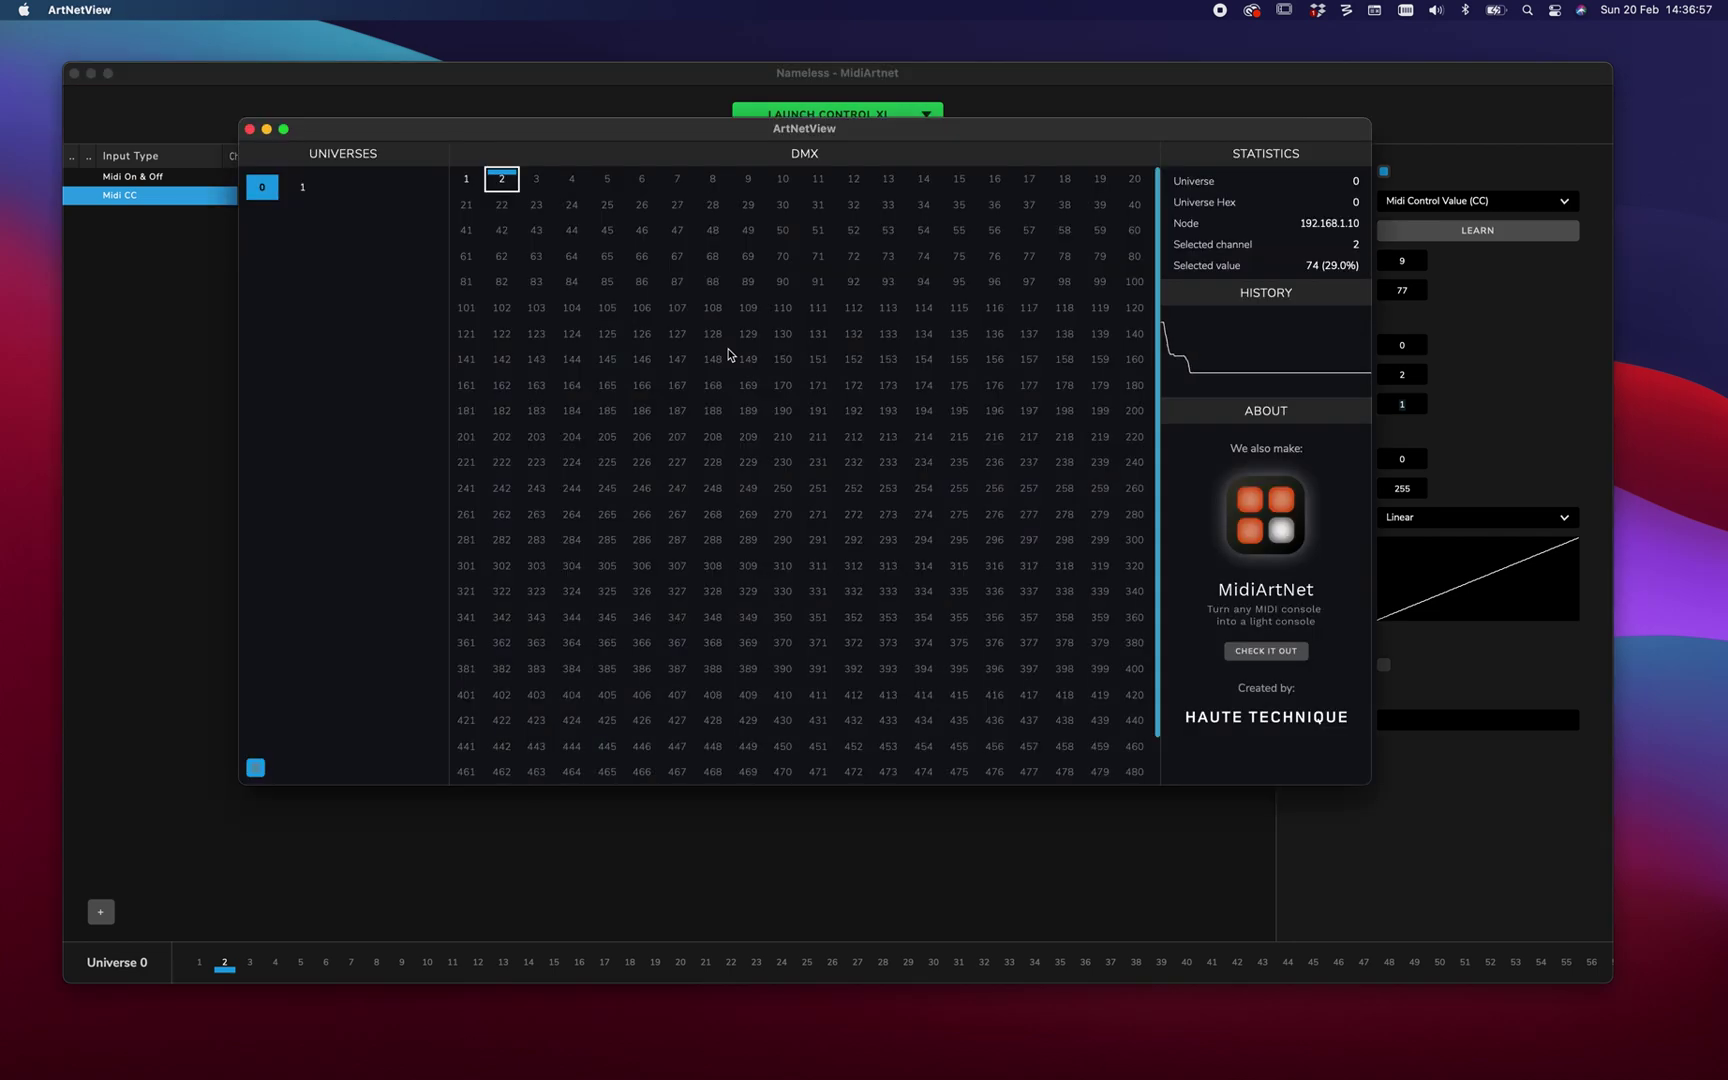
scroll(1049, 636, down, 2)
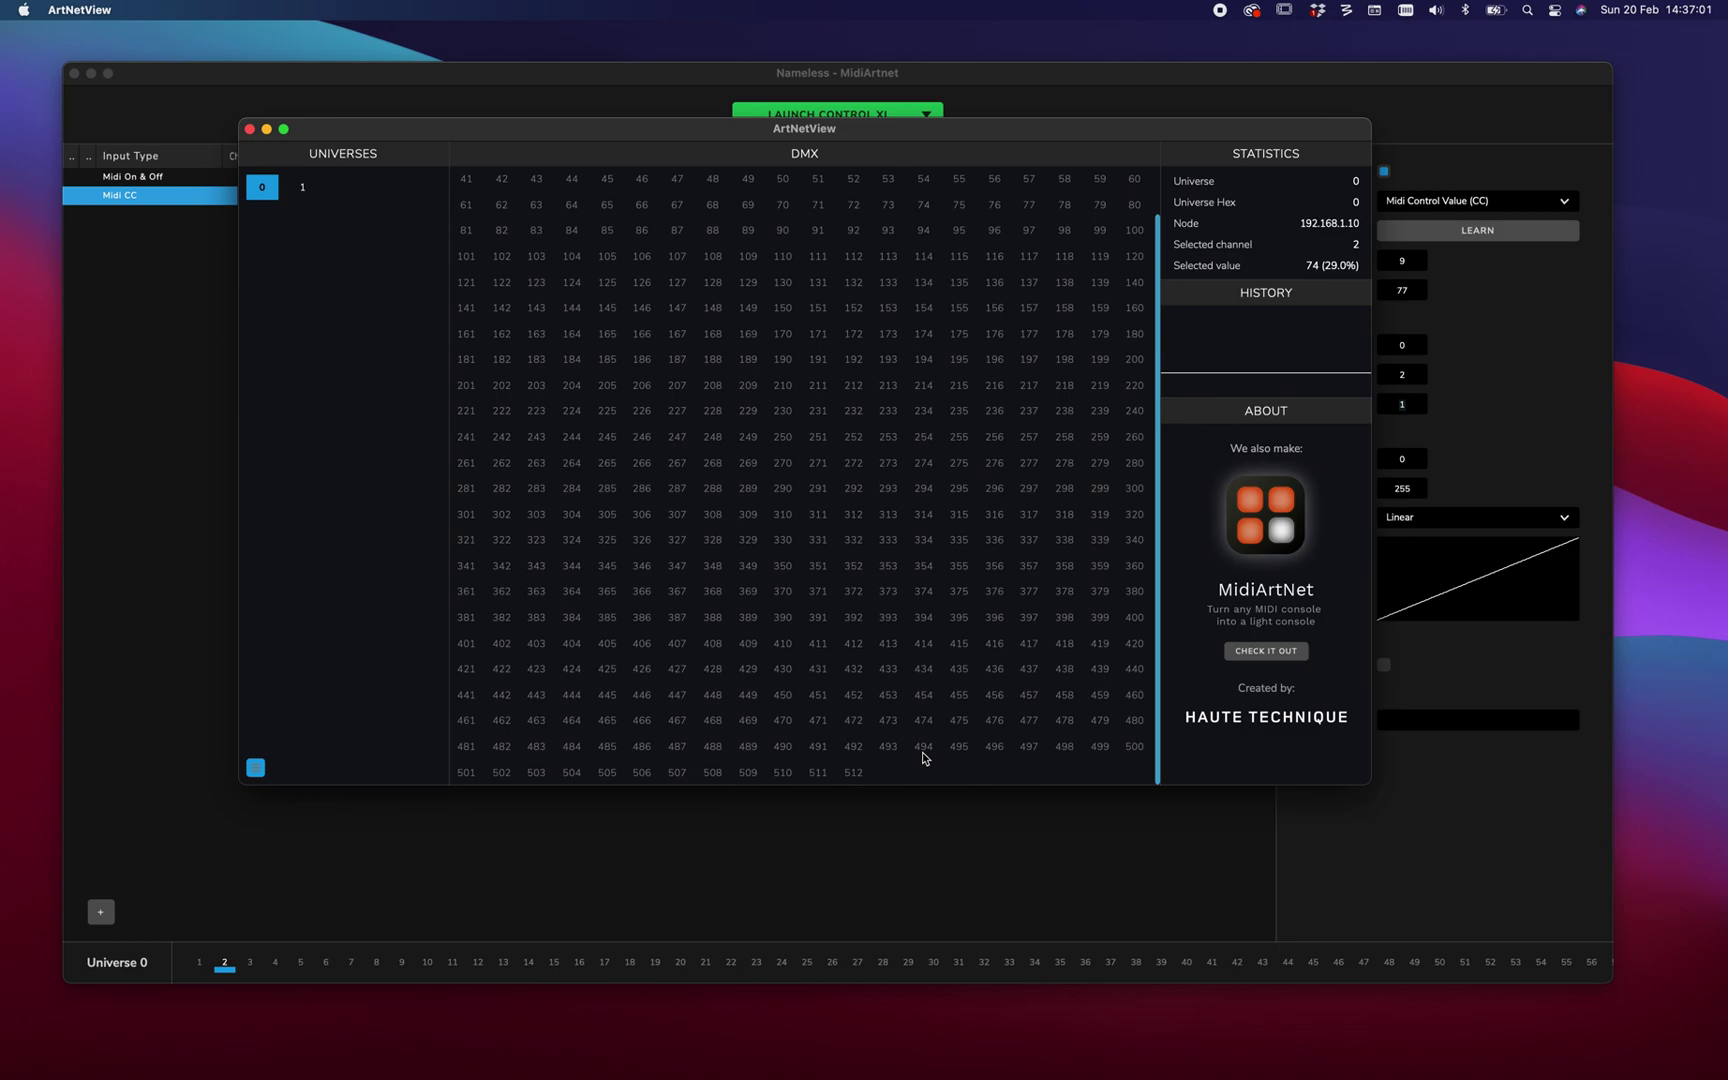
key(super+Tab)
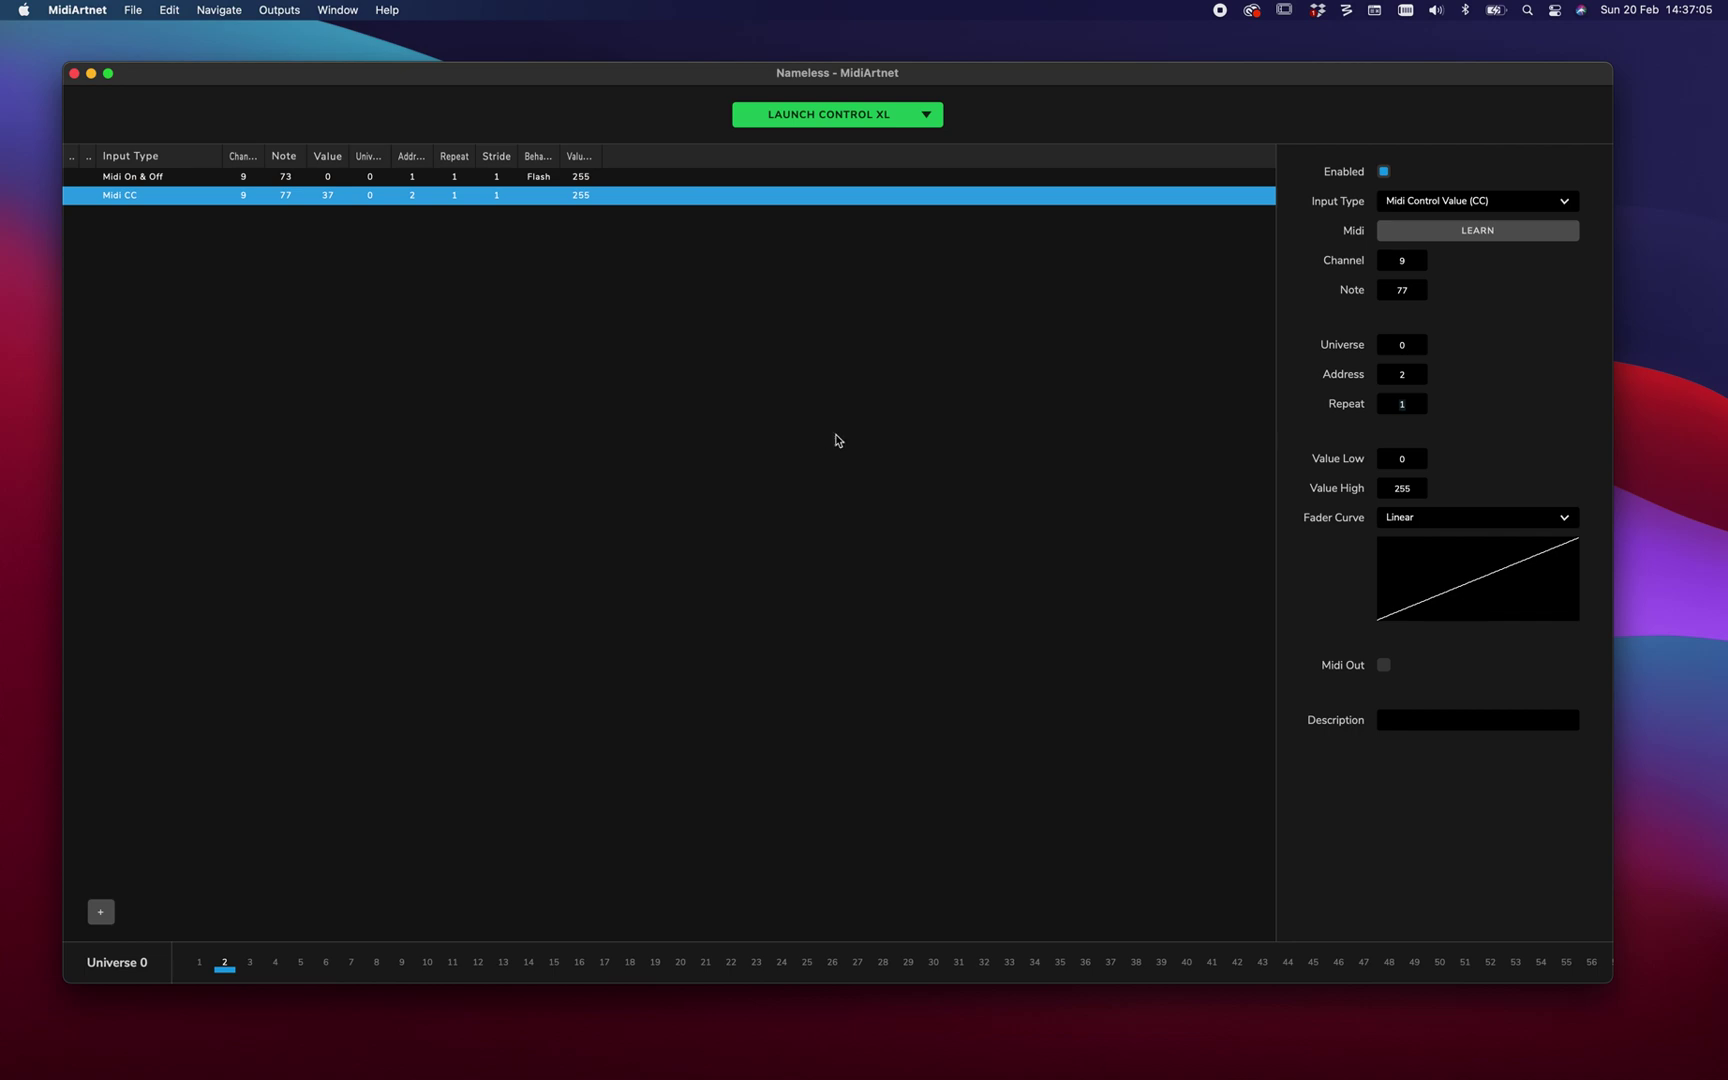
Set the CC mapping's repeat to 24 and its stride to 3.
click(1405, 404)
text(24)
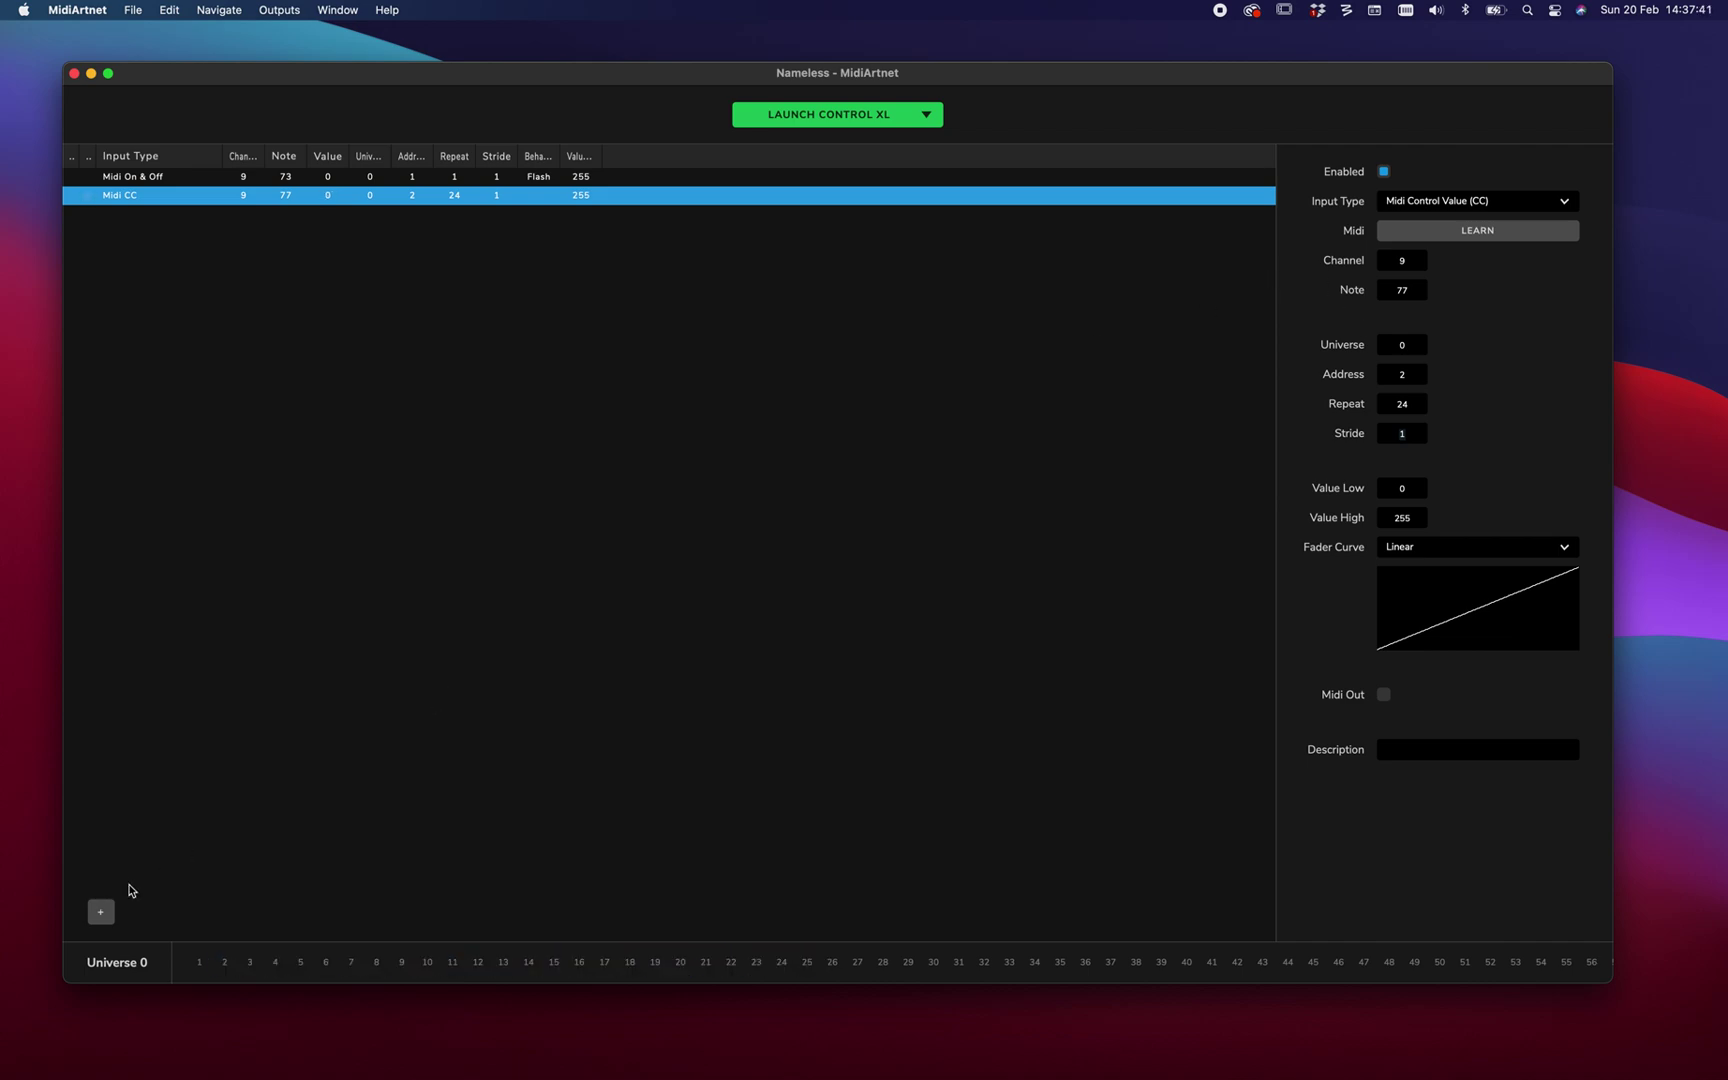
click(1405, 433)
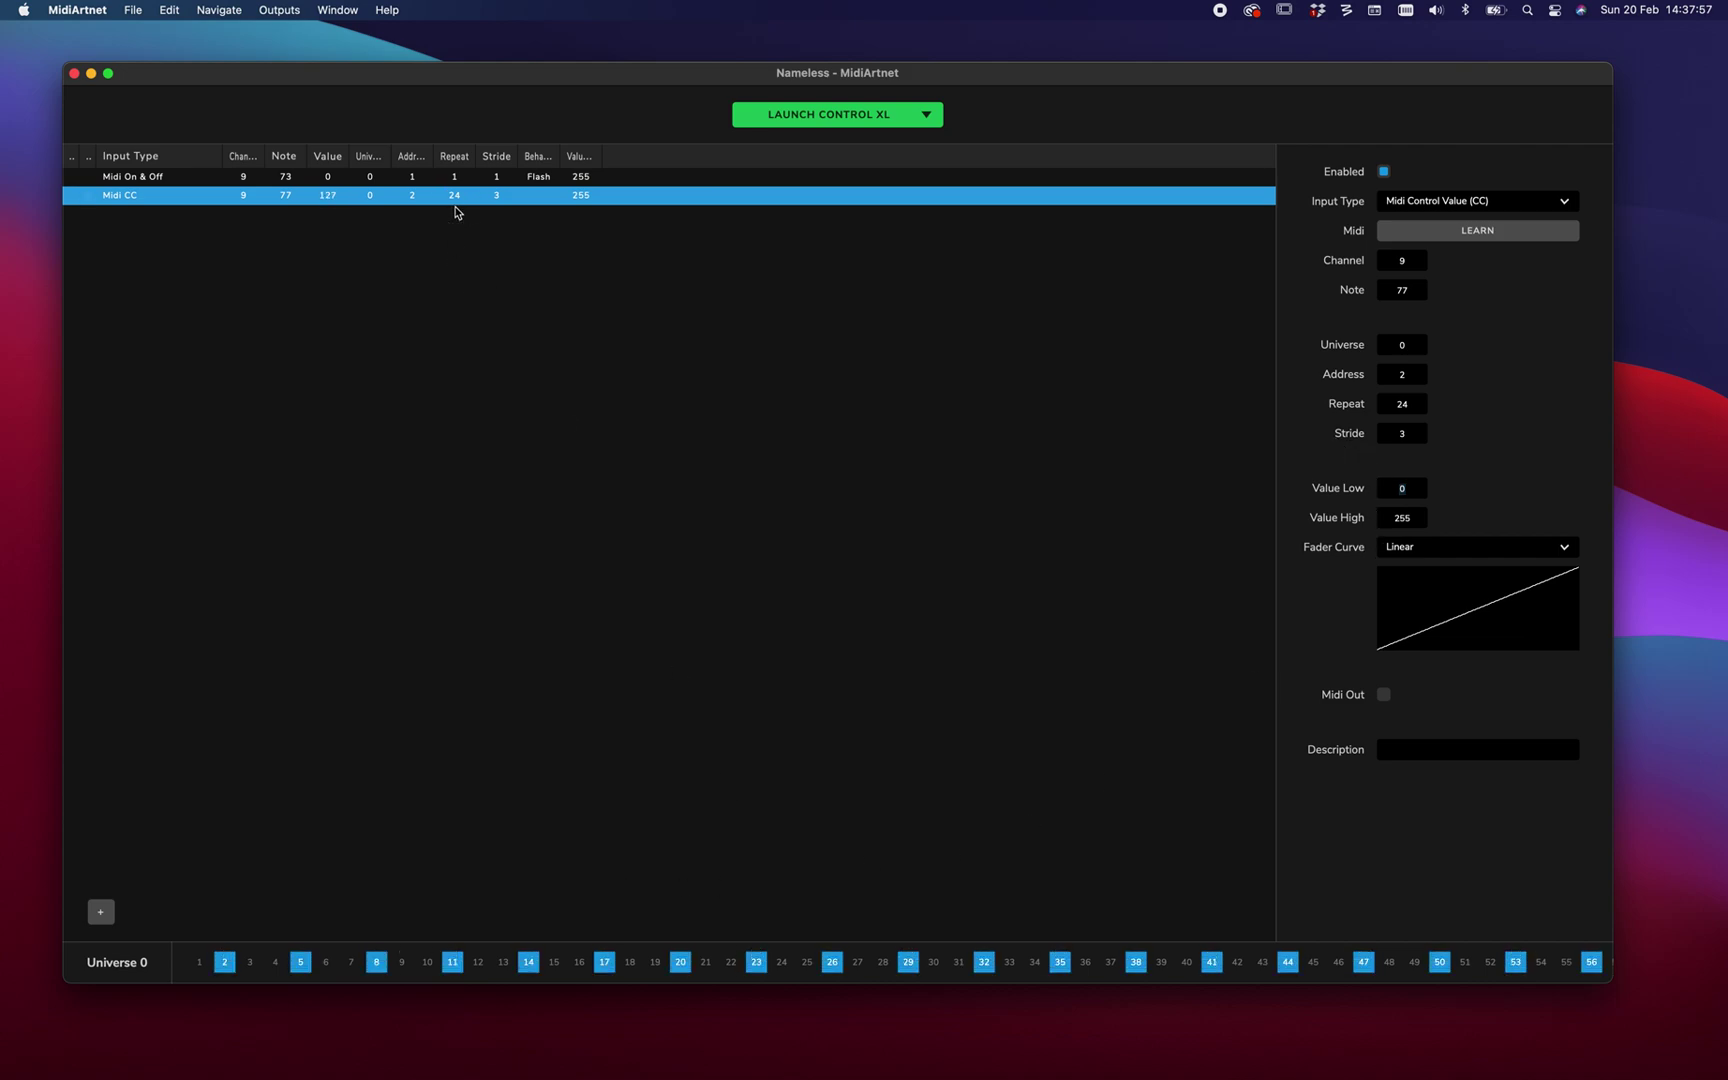
Duplicate the CC mapping twice and set the first copy to note 78, address 3.
key(super+d)
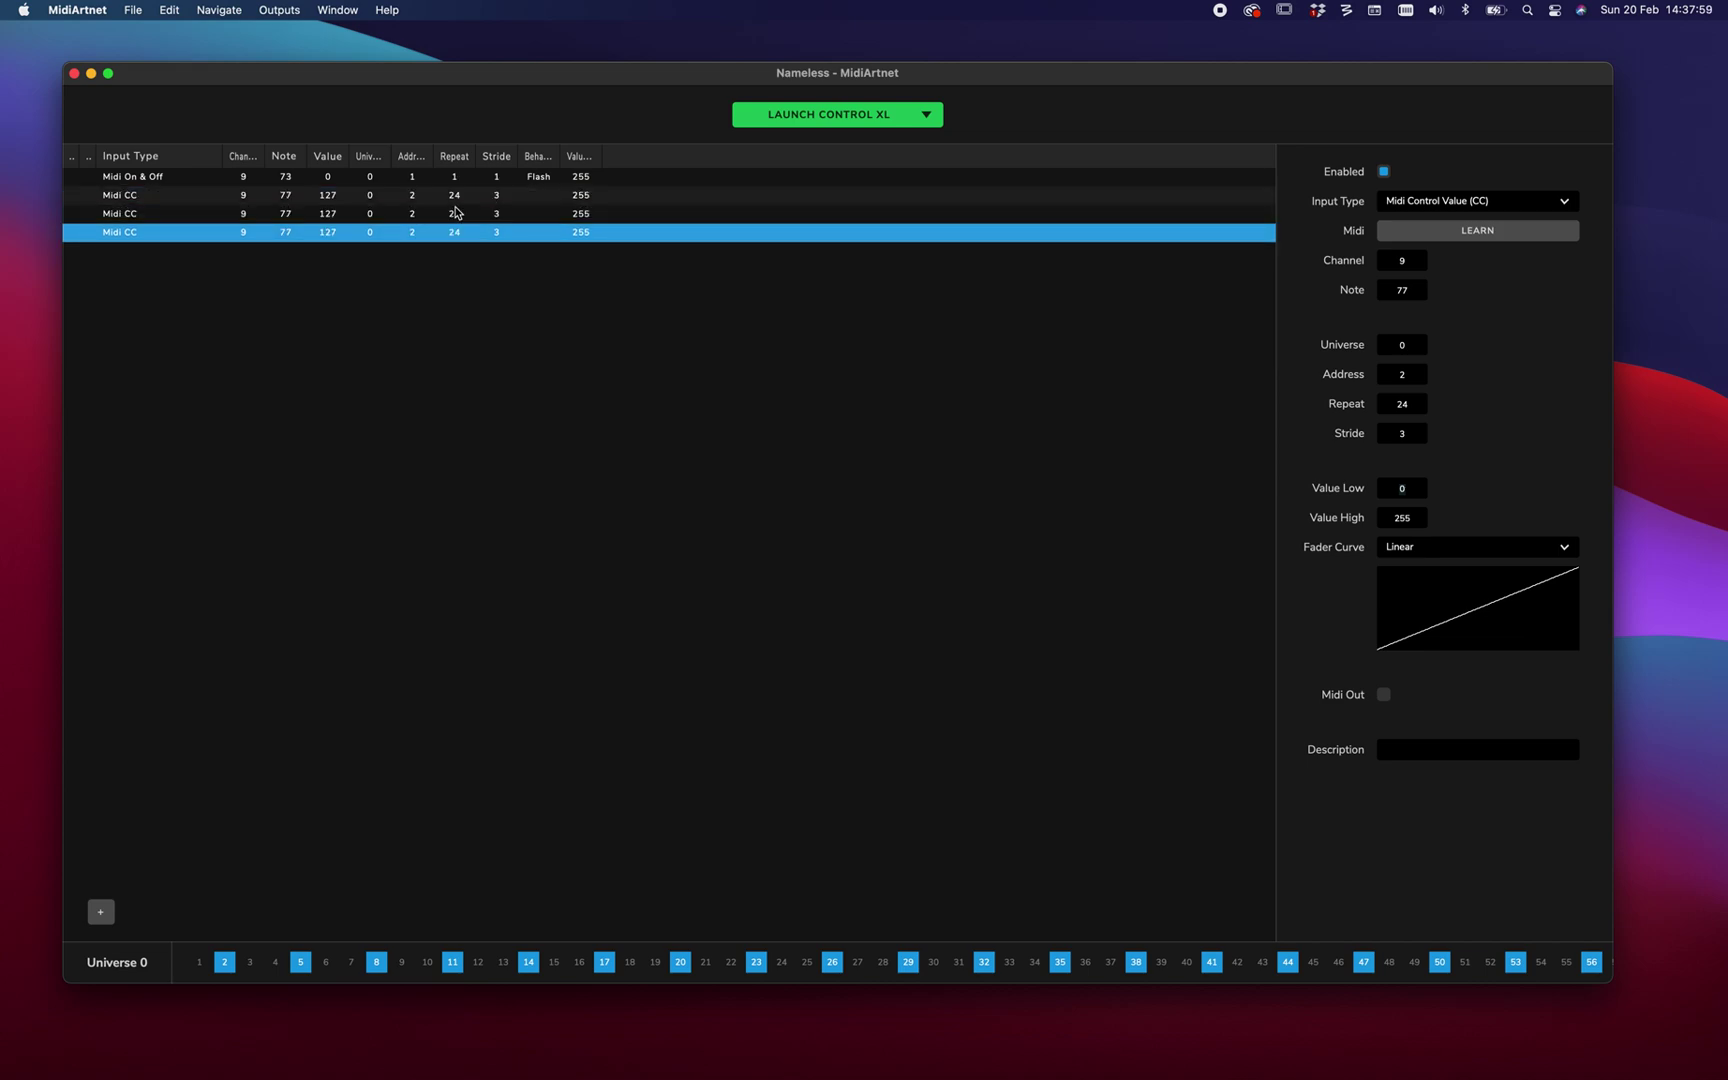
key(super+d)
click(1419, 290)
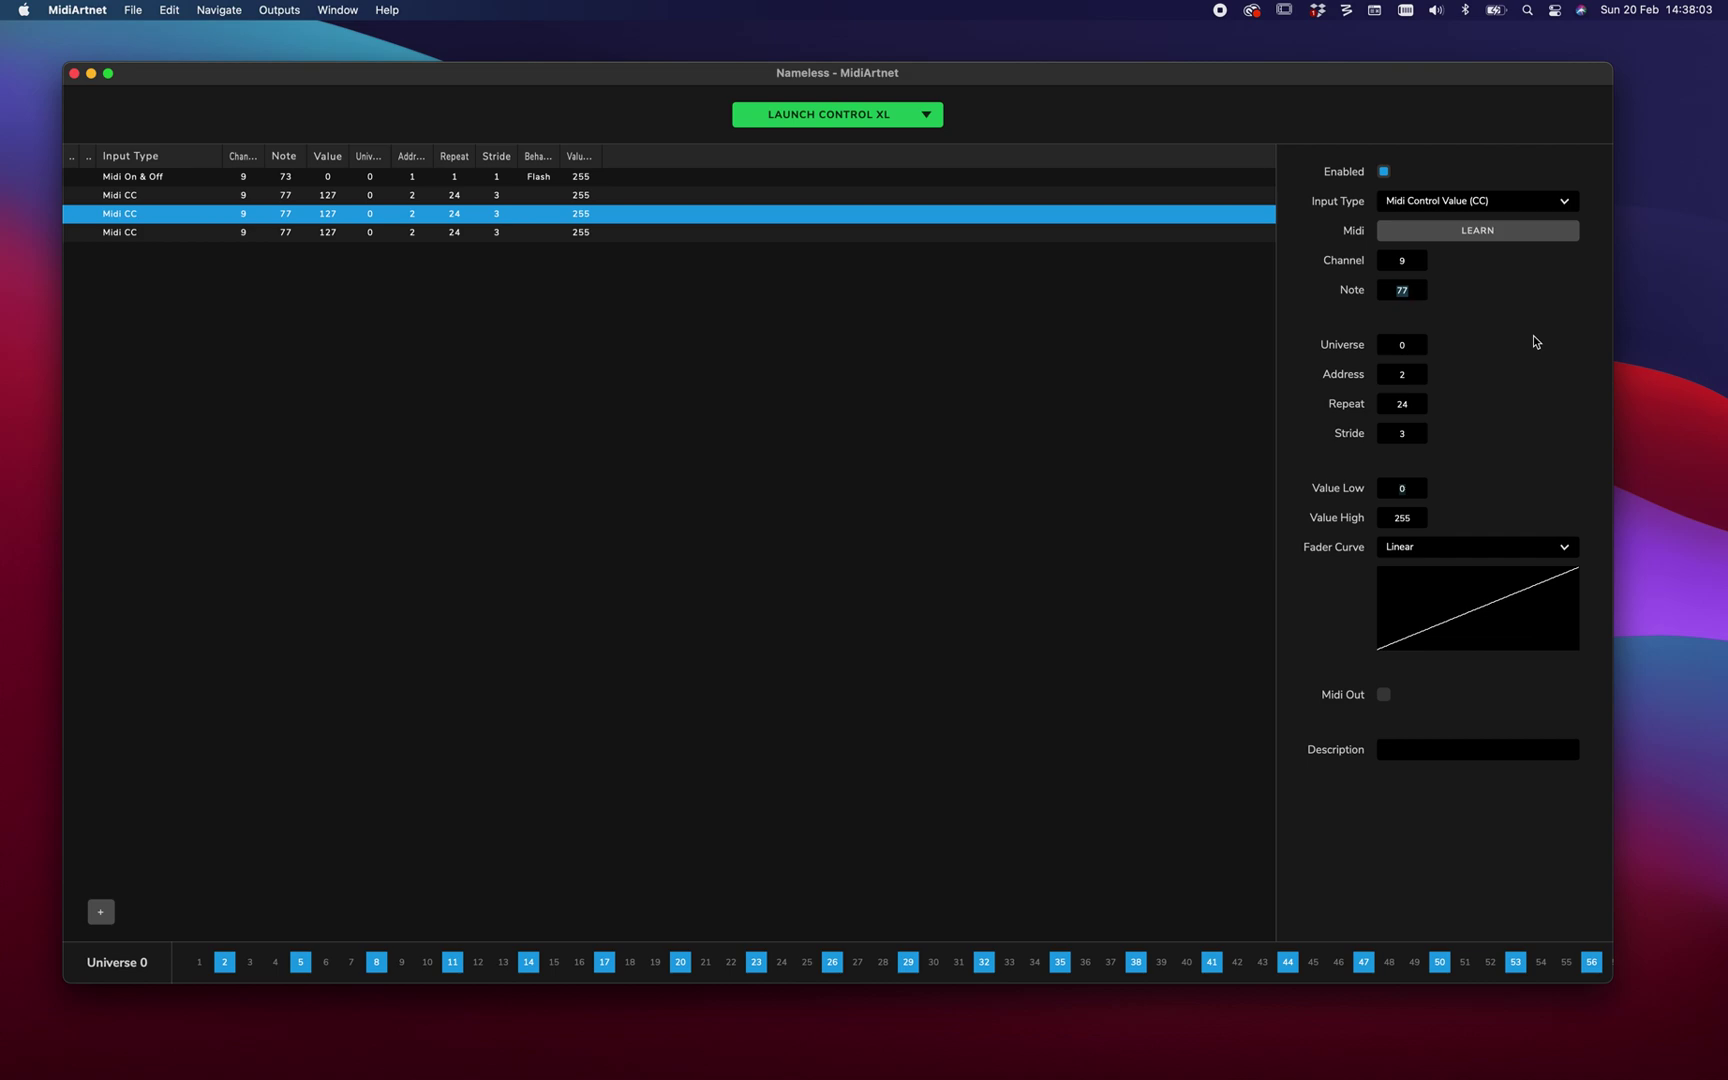
text(78)
click(1421, 376)
text(3)
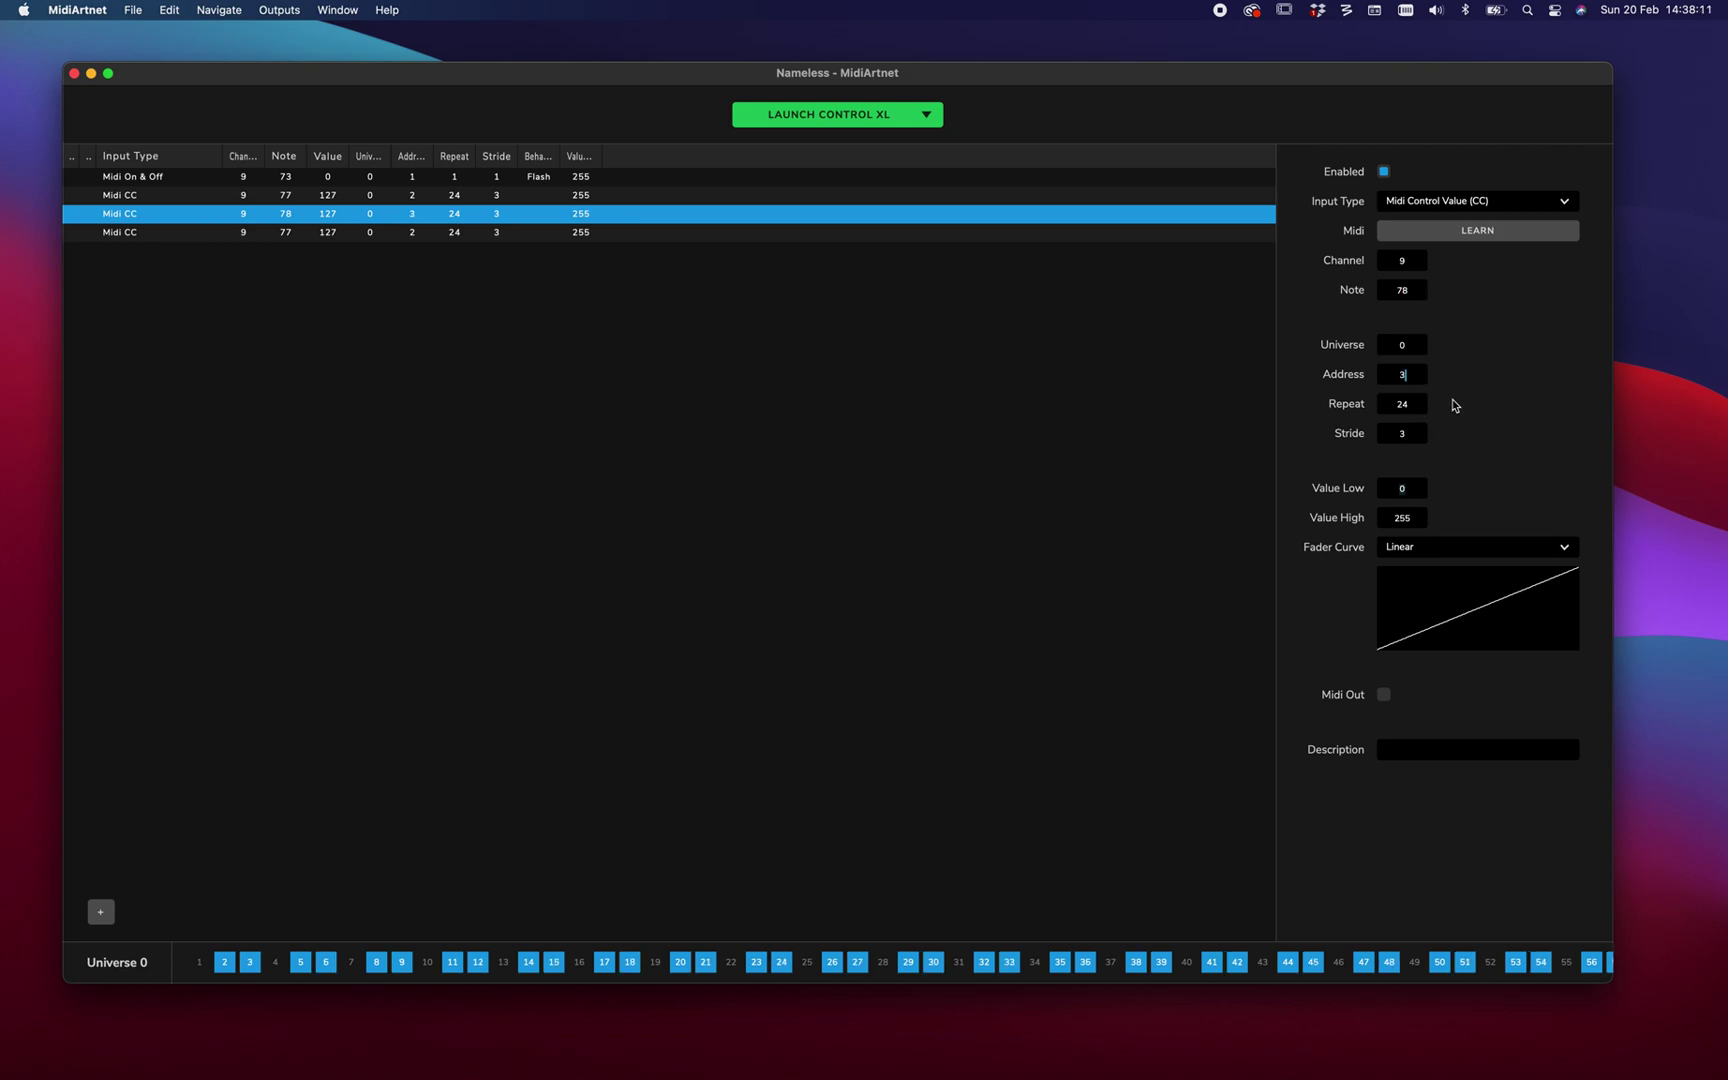
Set the second CC mapping copy to note 79, address 4.
click(183, 236)
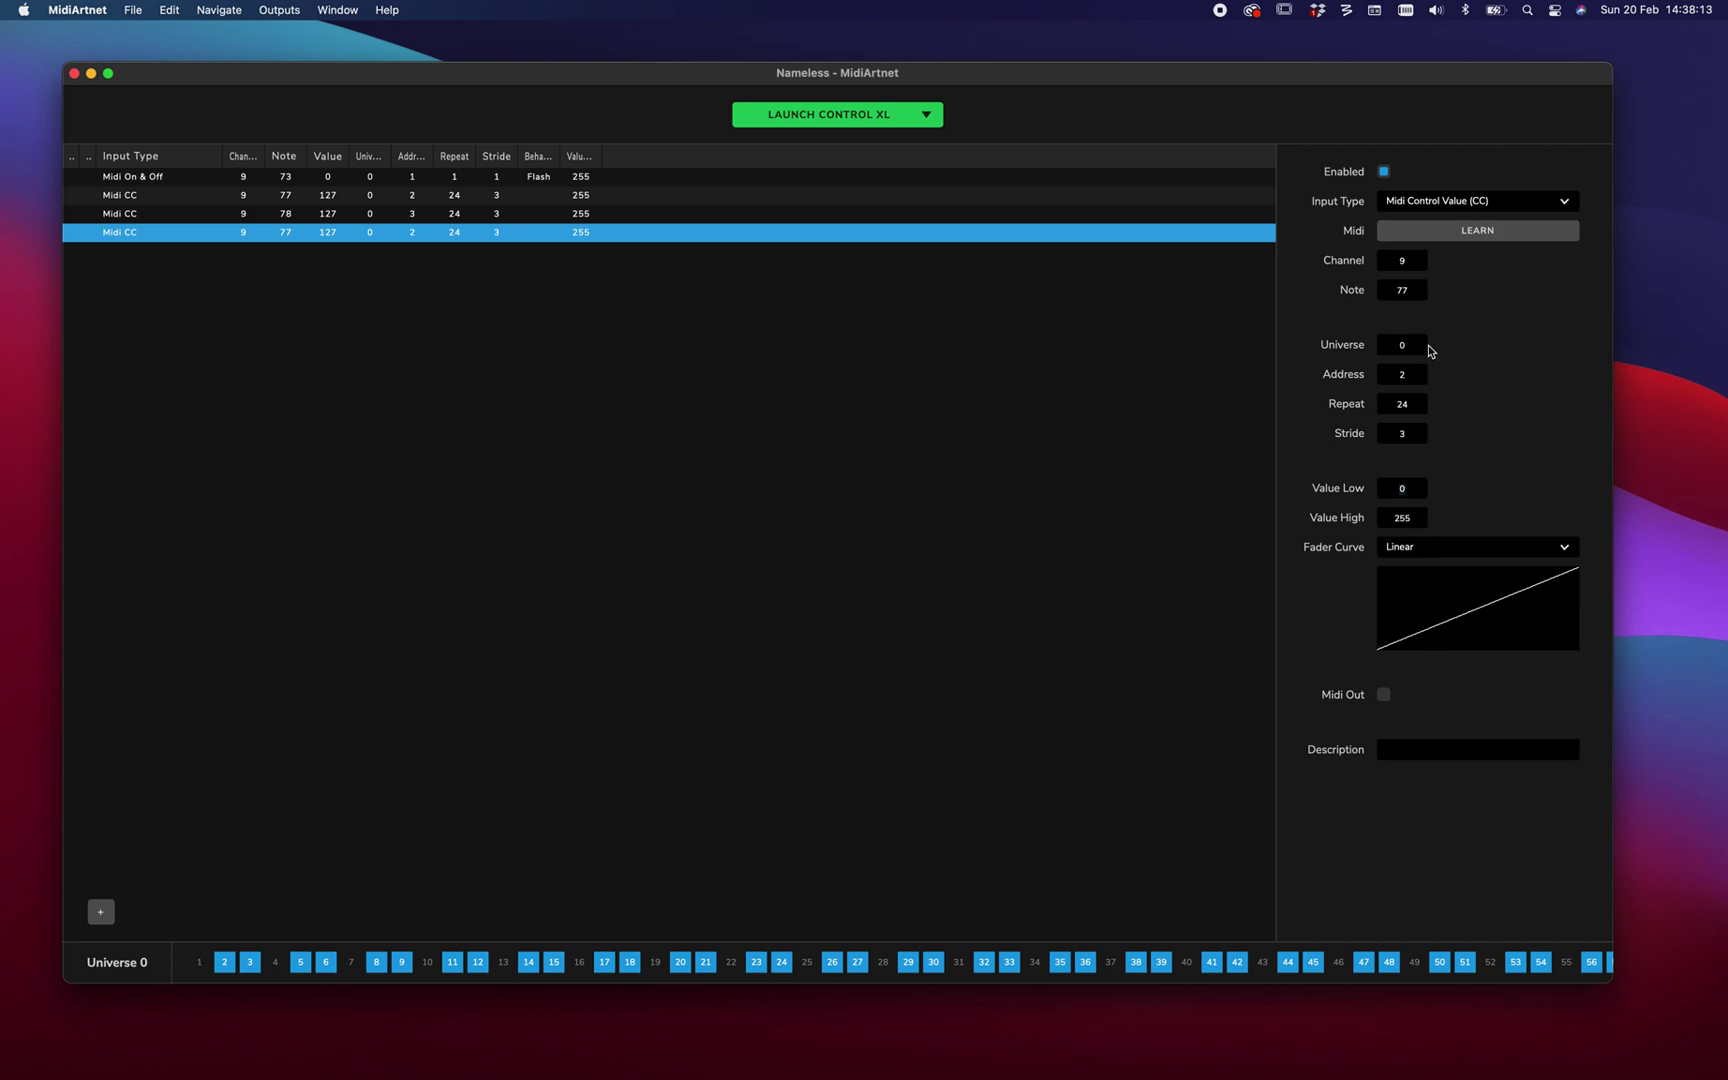
click(1416, 292)
text(78)
key(BackSpace)
text(9)
click(1426, 375)
text(4)
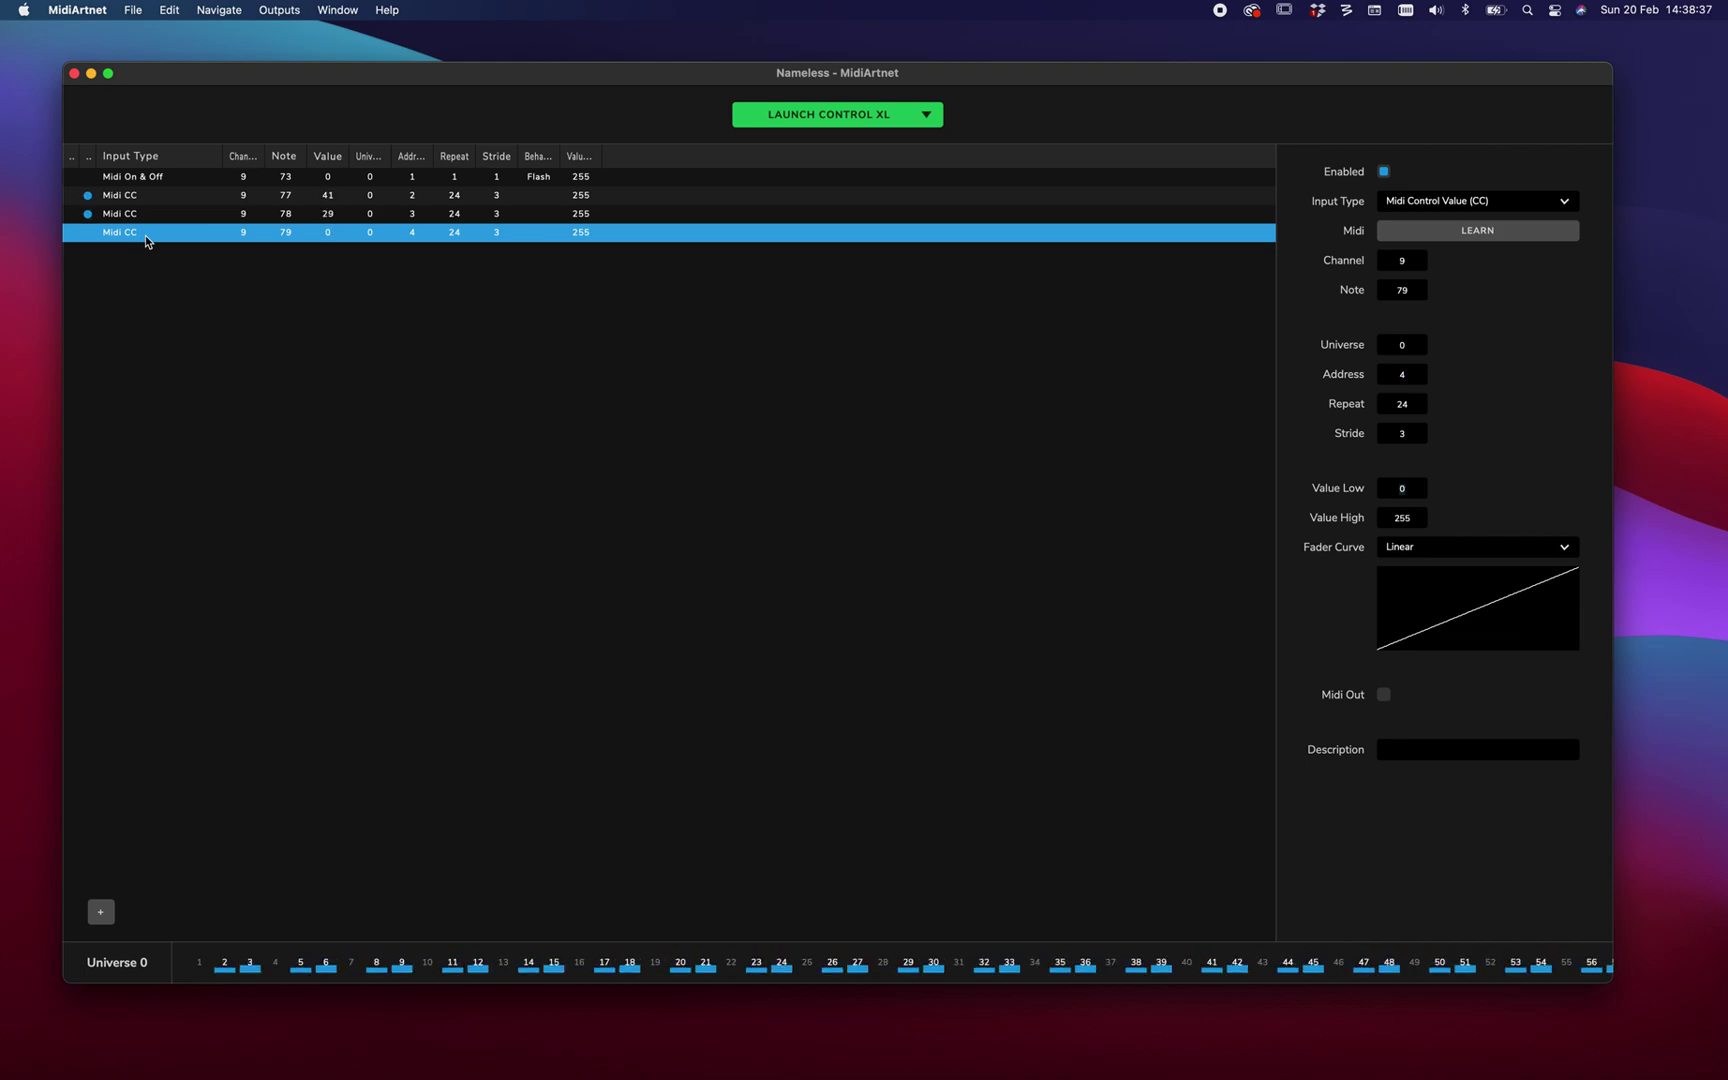
Switch to ArtNetView to check the repeated channels of the three CC mappings, and return to MidiArtnet.
key(super+Tab)
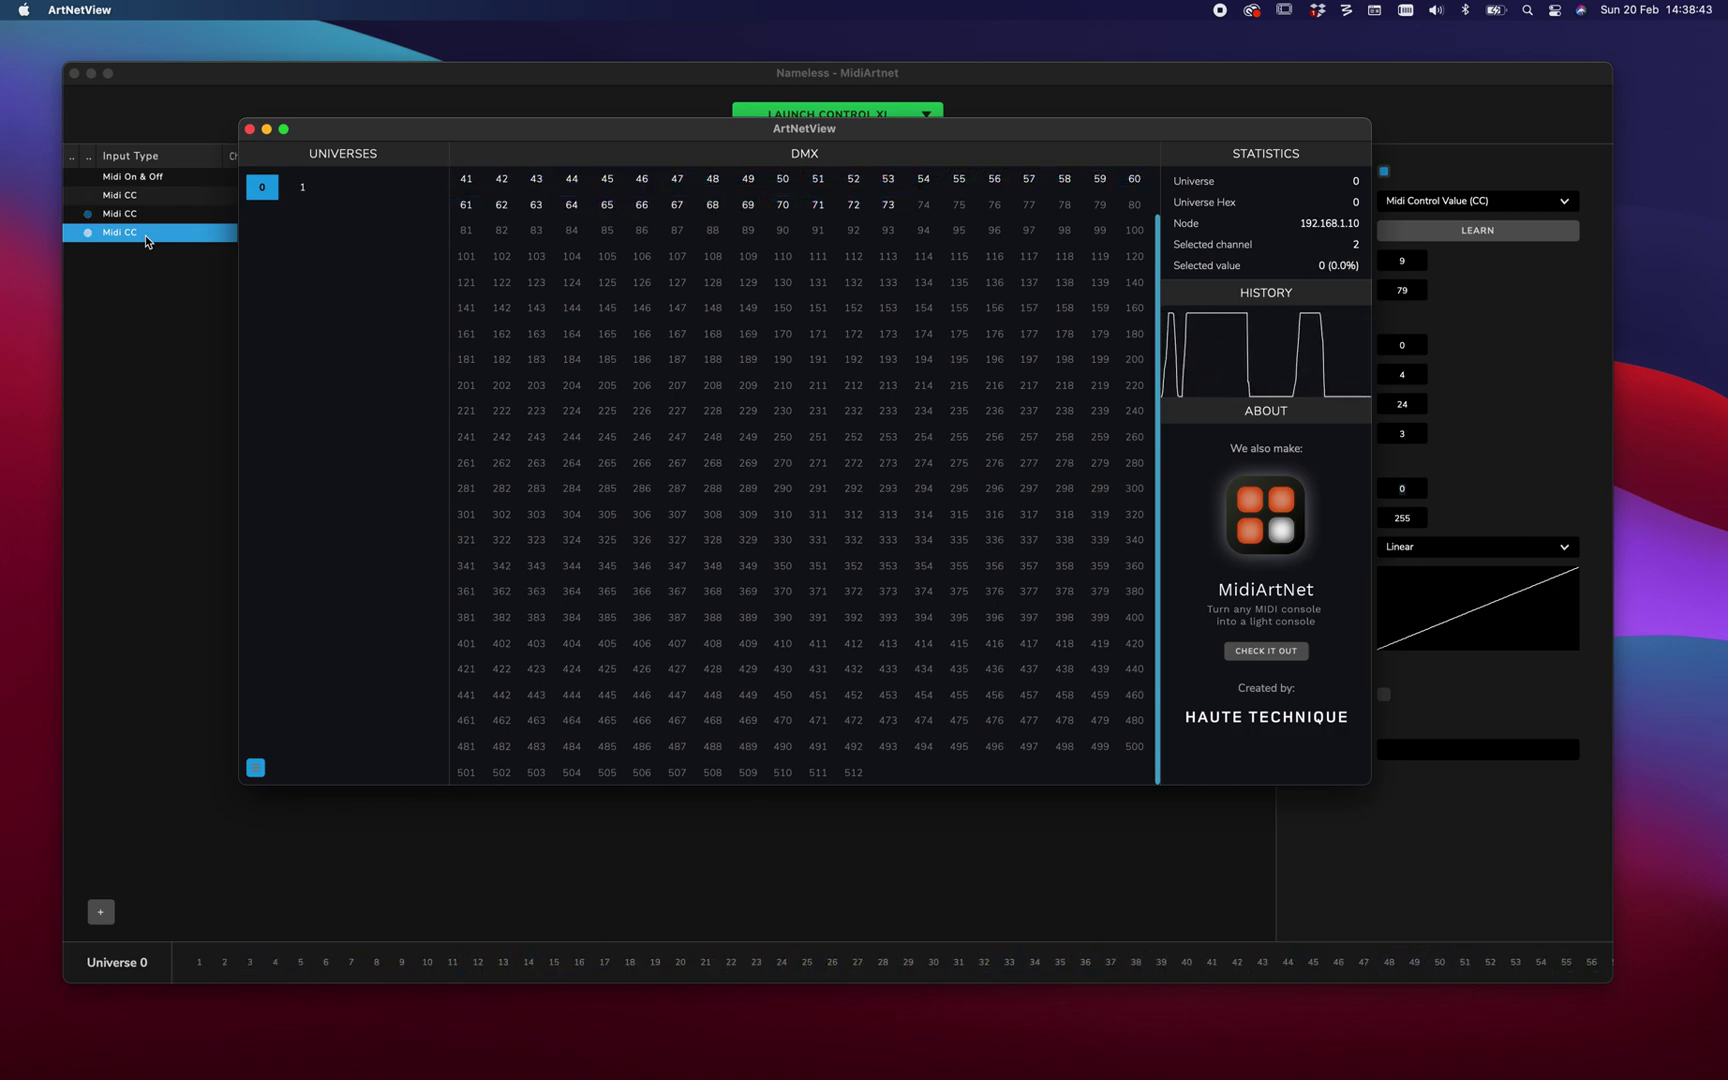
click(216, 497)
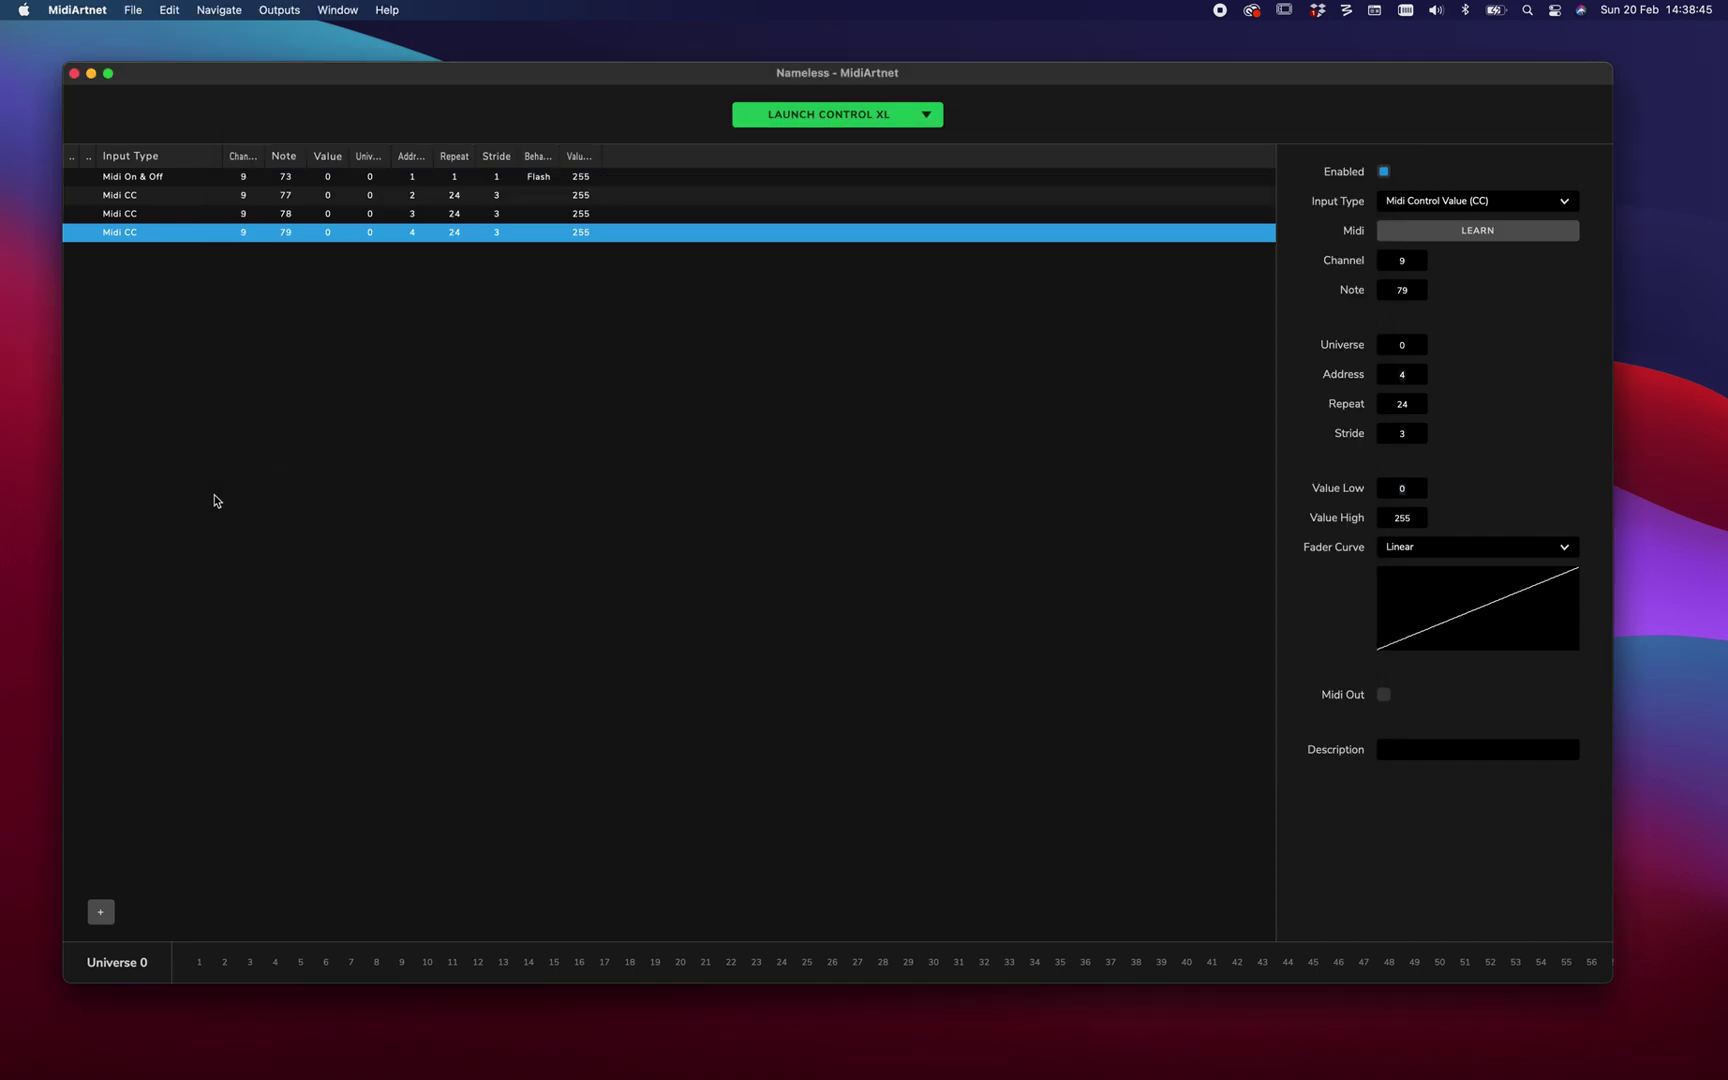
Delete the two copied CC mappings with notes 79 and 78.
key(BackSpace)
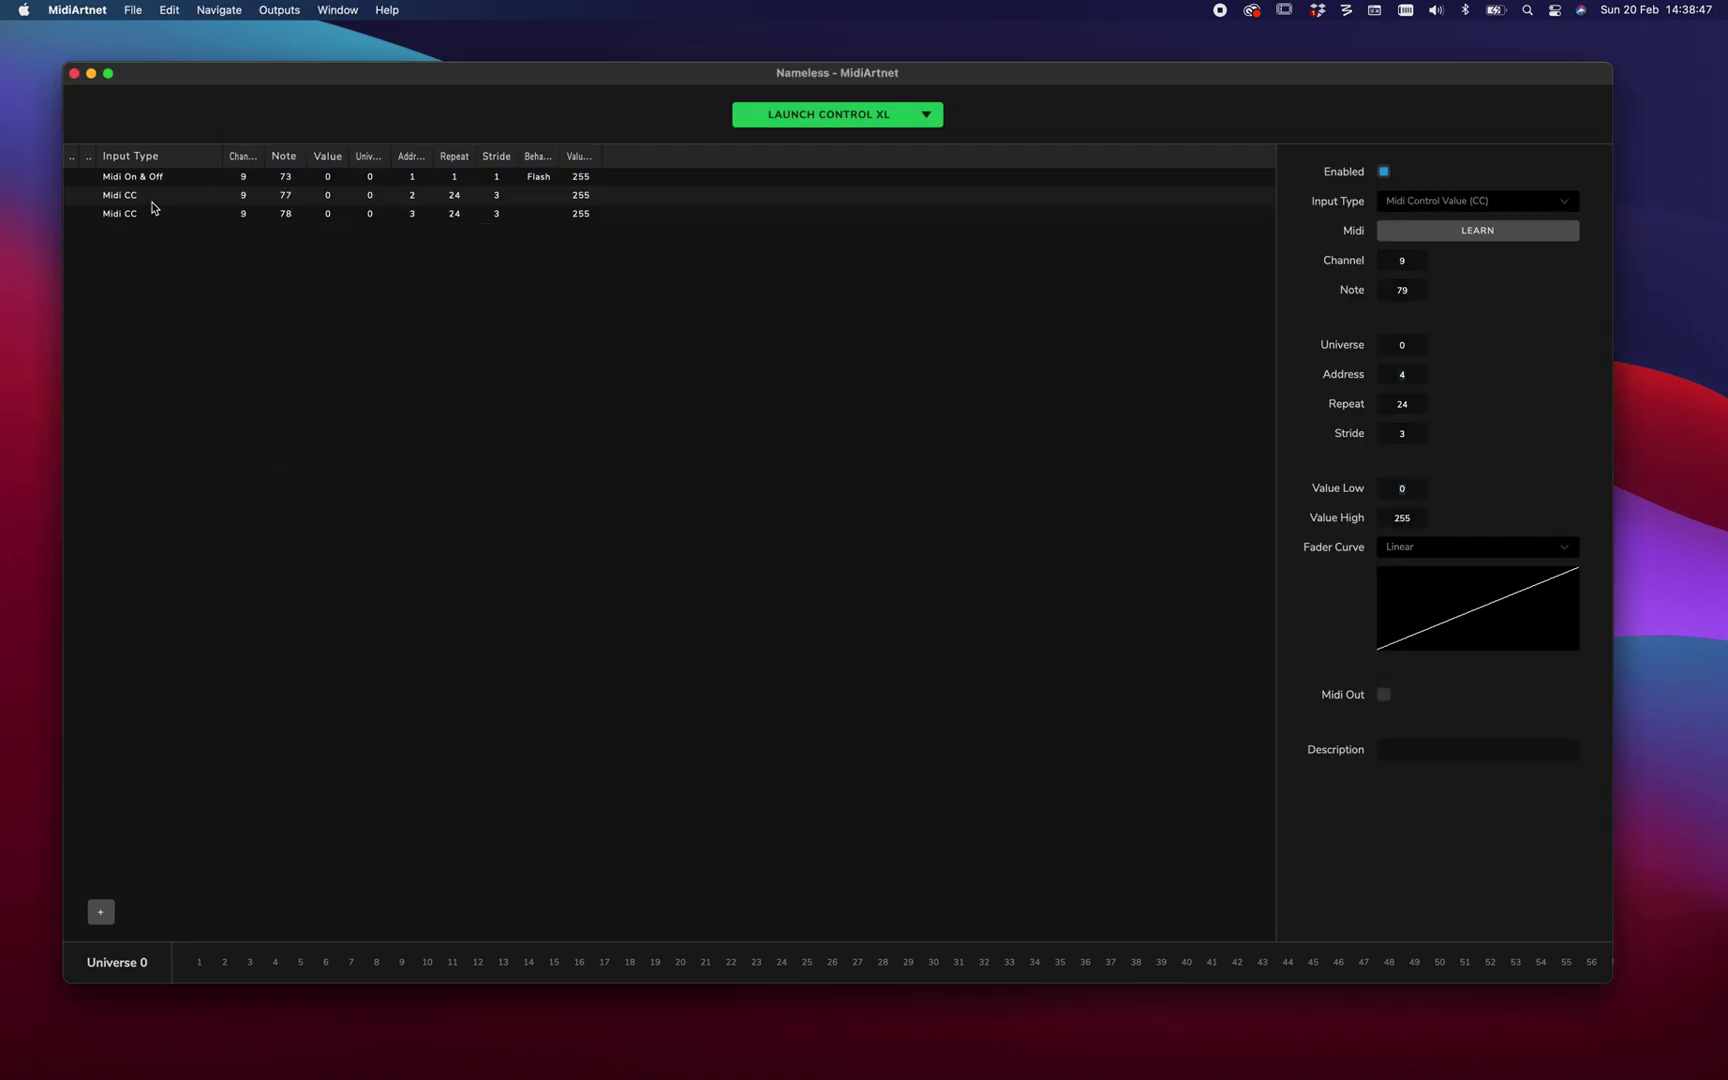
click(180, 220)
key(BackSpace)
Clone the CC mapping with note 77 twice, using a DMX offset of 1 and a Midi offset of 1.
click(185, 200)
click(169, 9)
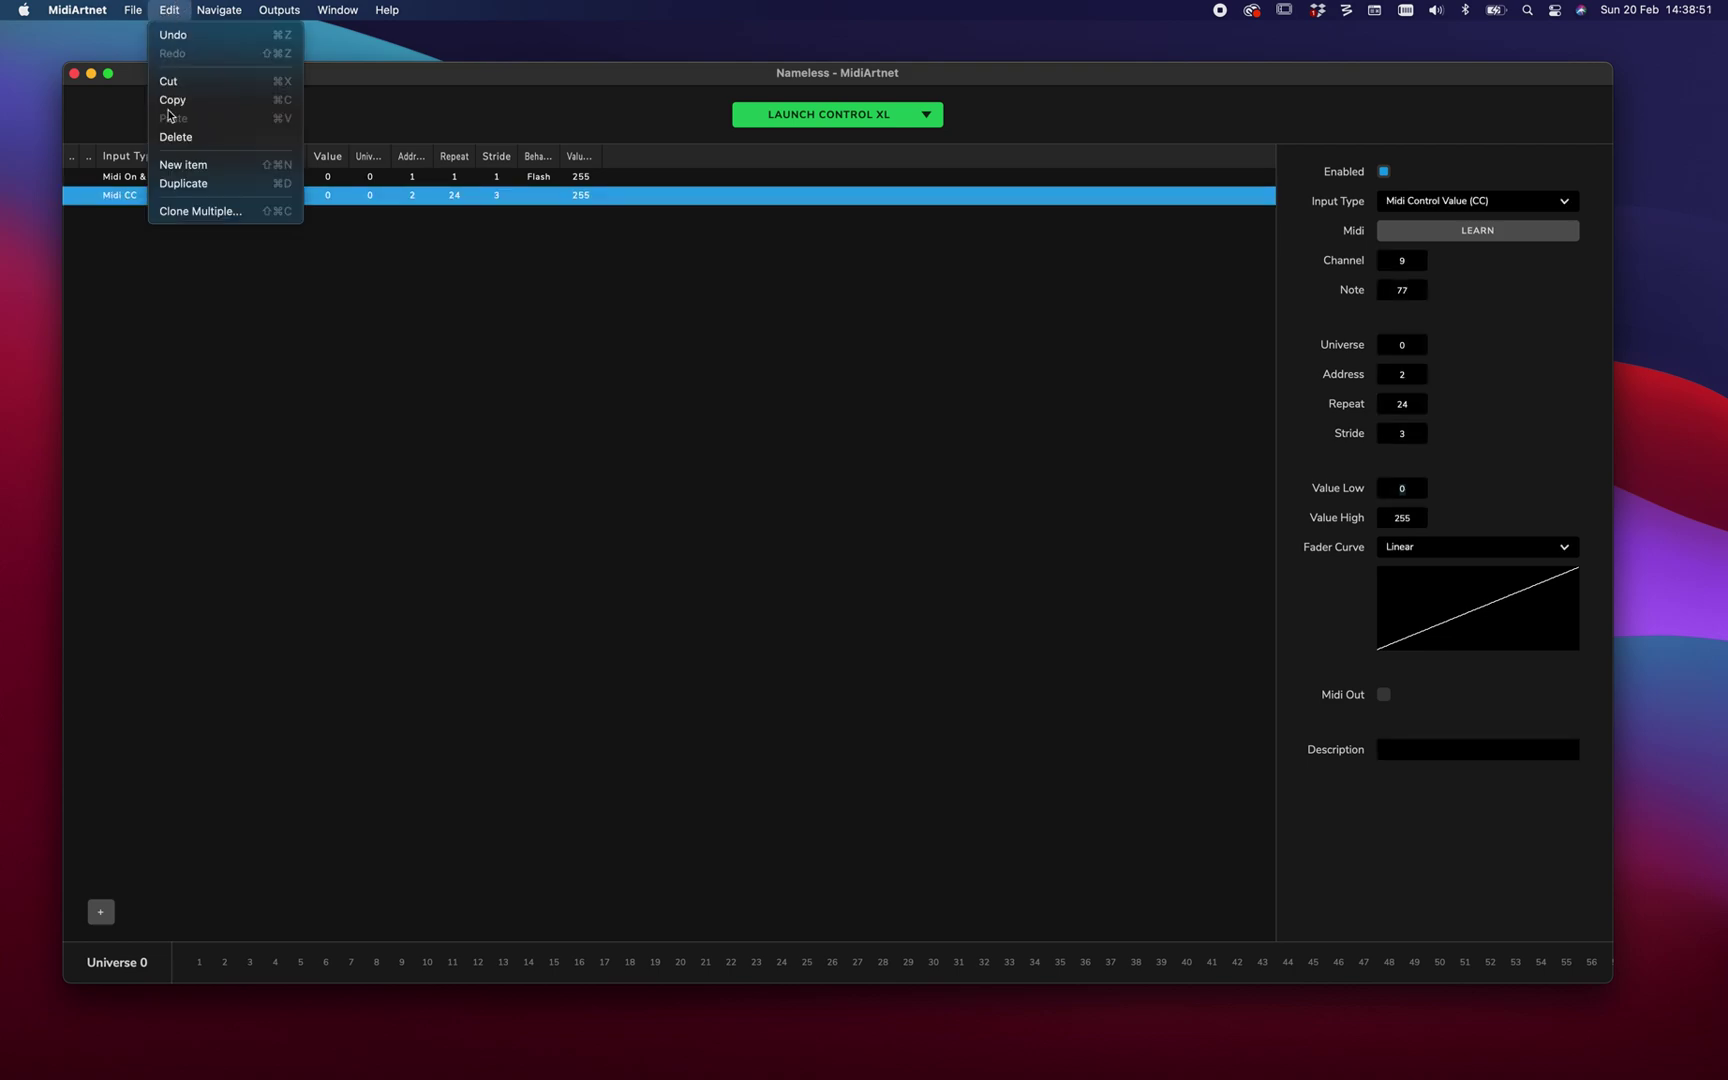
click(205, 213)
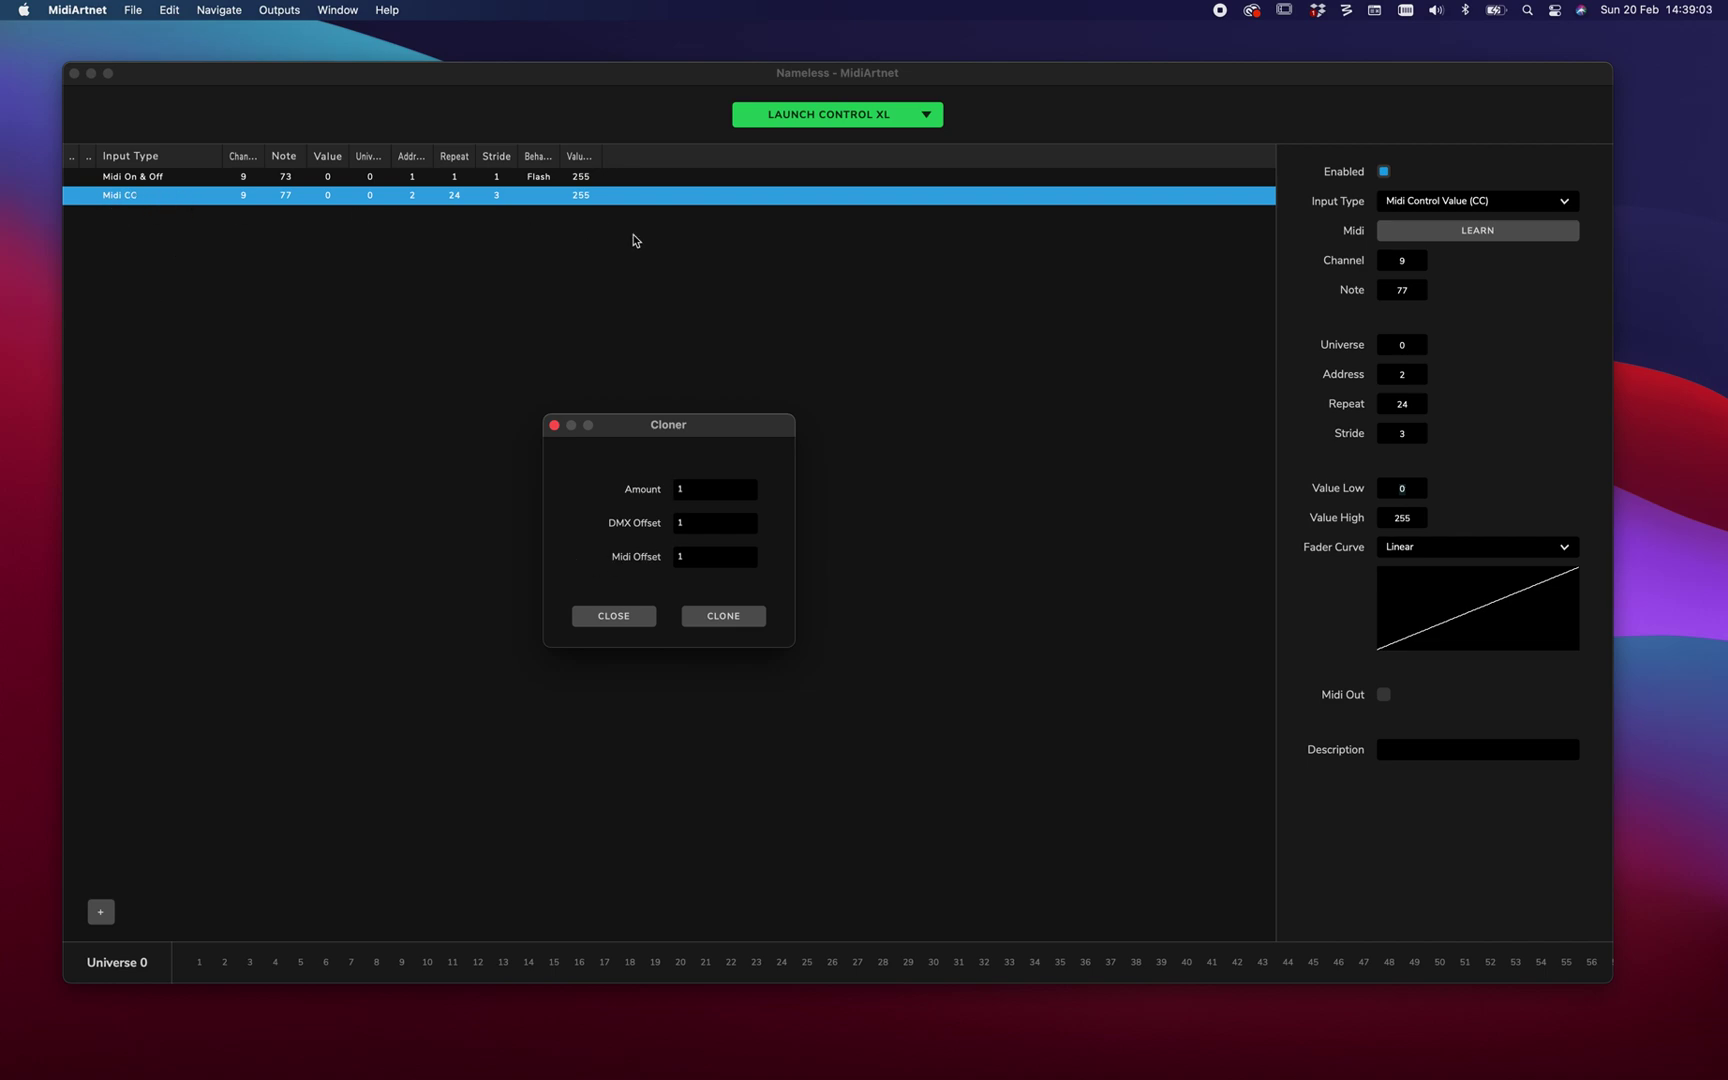
double_click(675, 489)
click(748, 617)
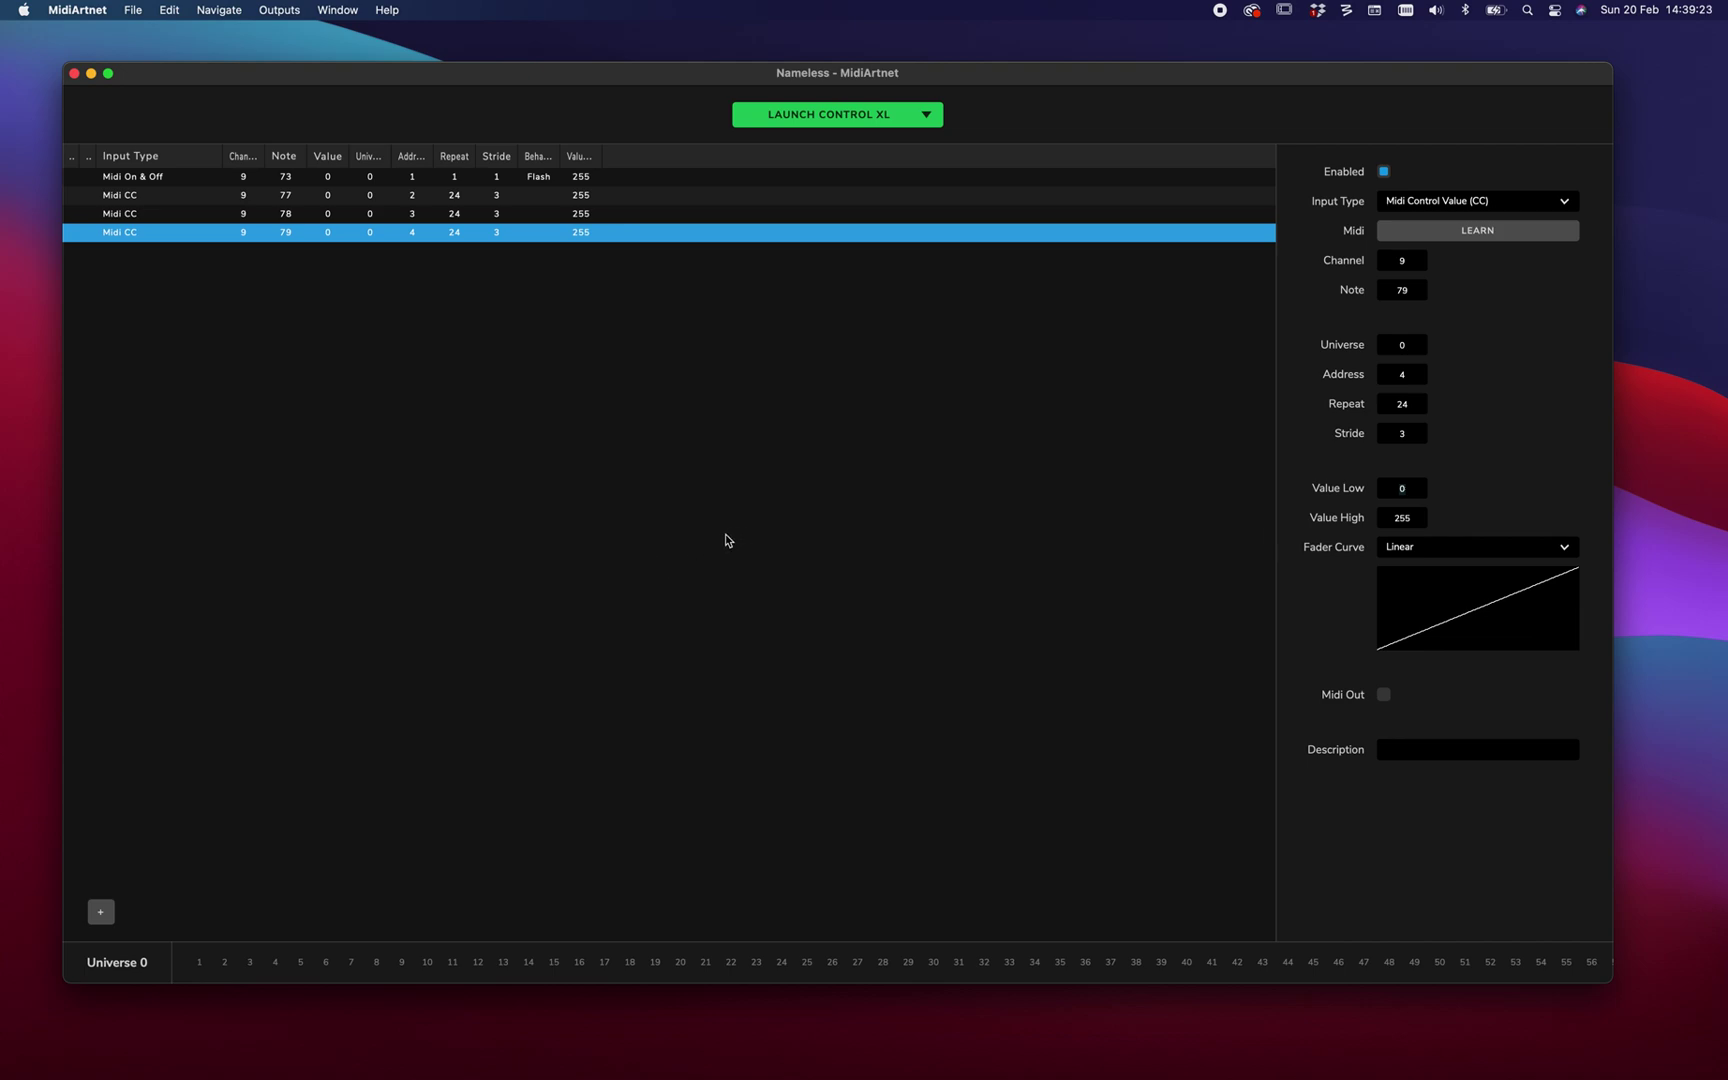
Invert the CC mapping with note 77 by setting Value Low to 255 and Value High to 0.
click(189, 197)
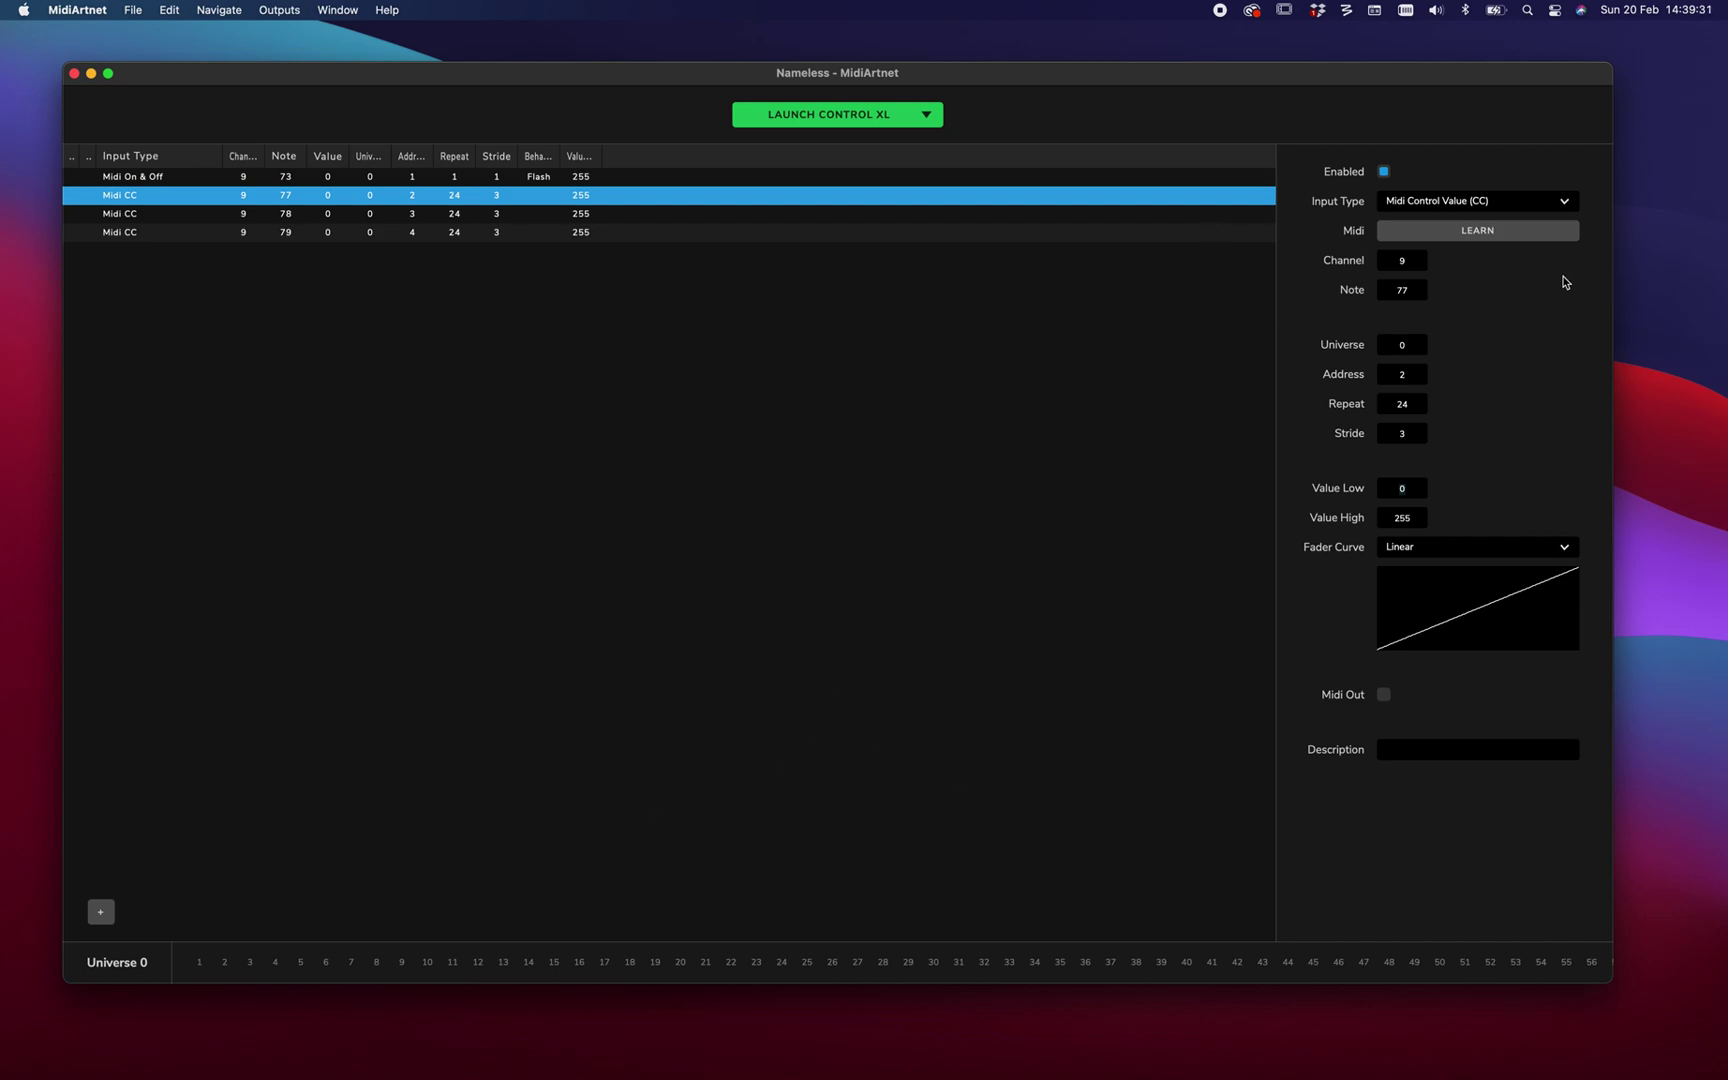
click(1400, 489)
text(255)
key(Tab)
text(0)
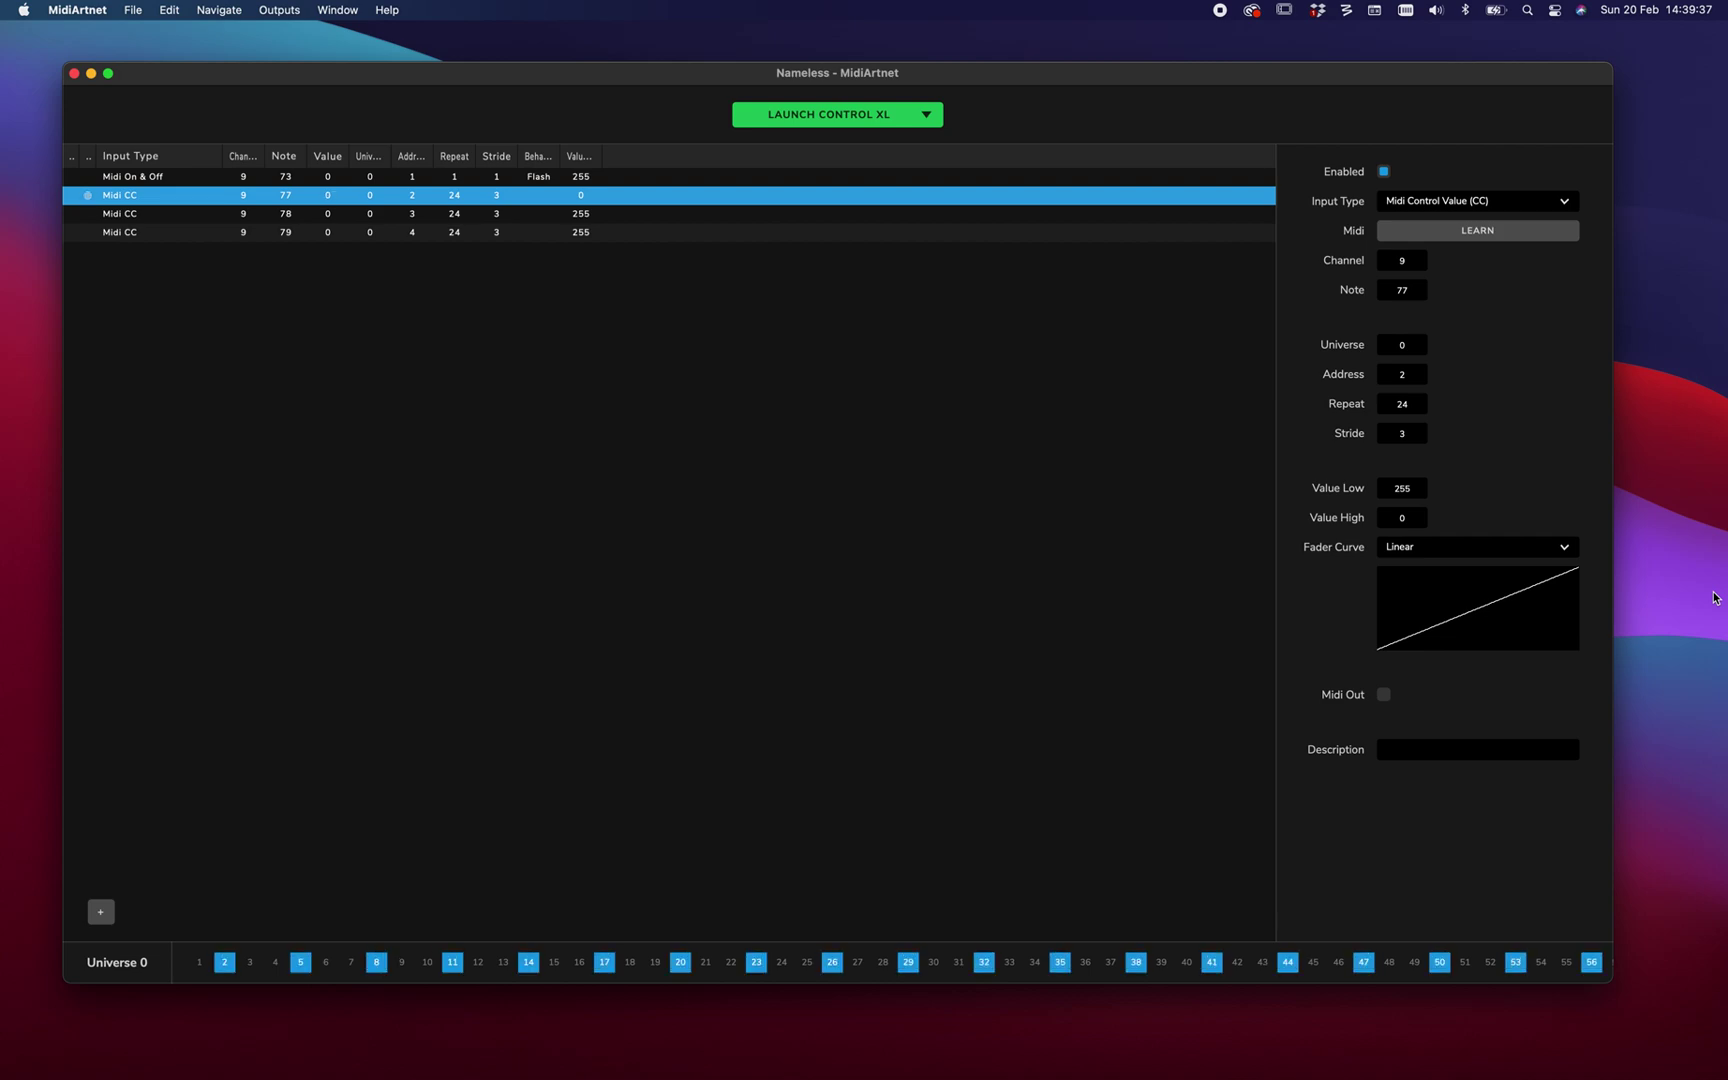
Set the note 77 CC mapping's Value Low to 0 and Value High to 255.
double_click(1402, 488)
text(0)
key(Tab)
text(2)
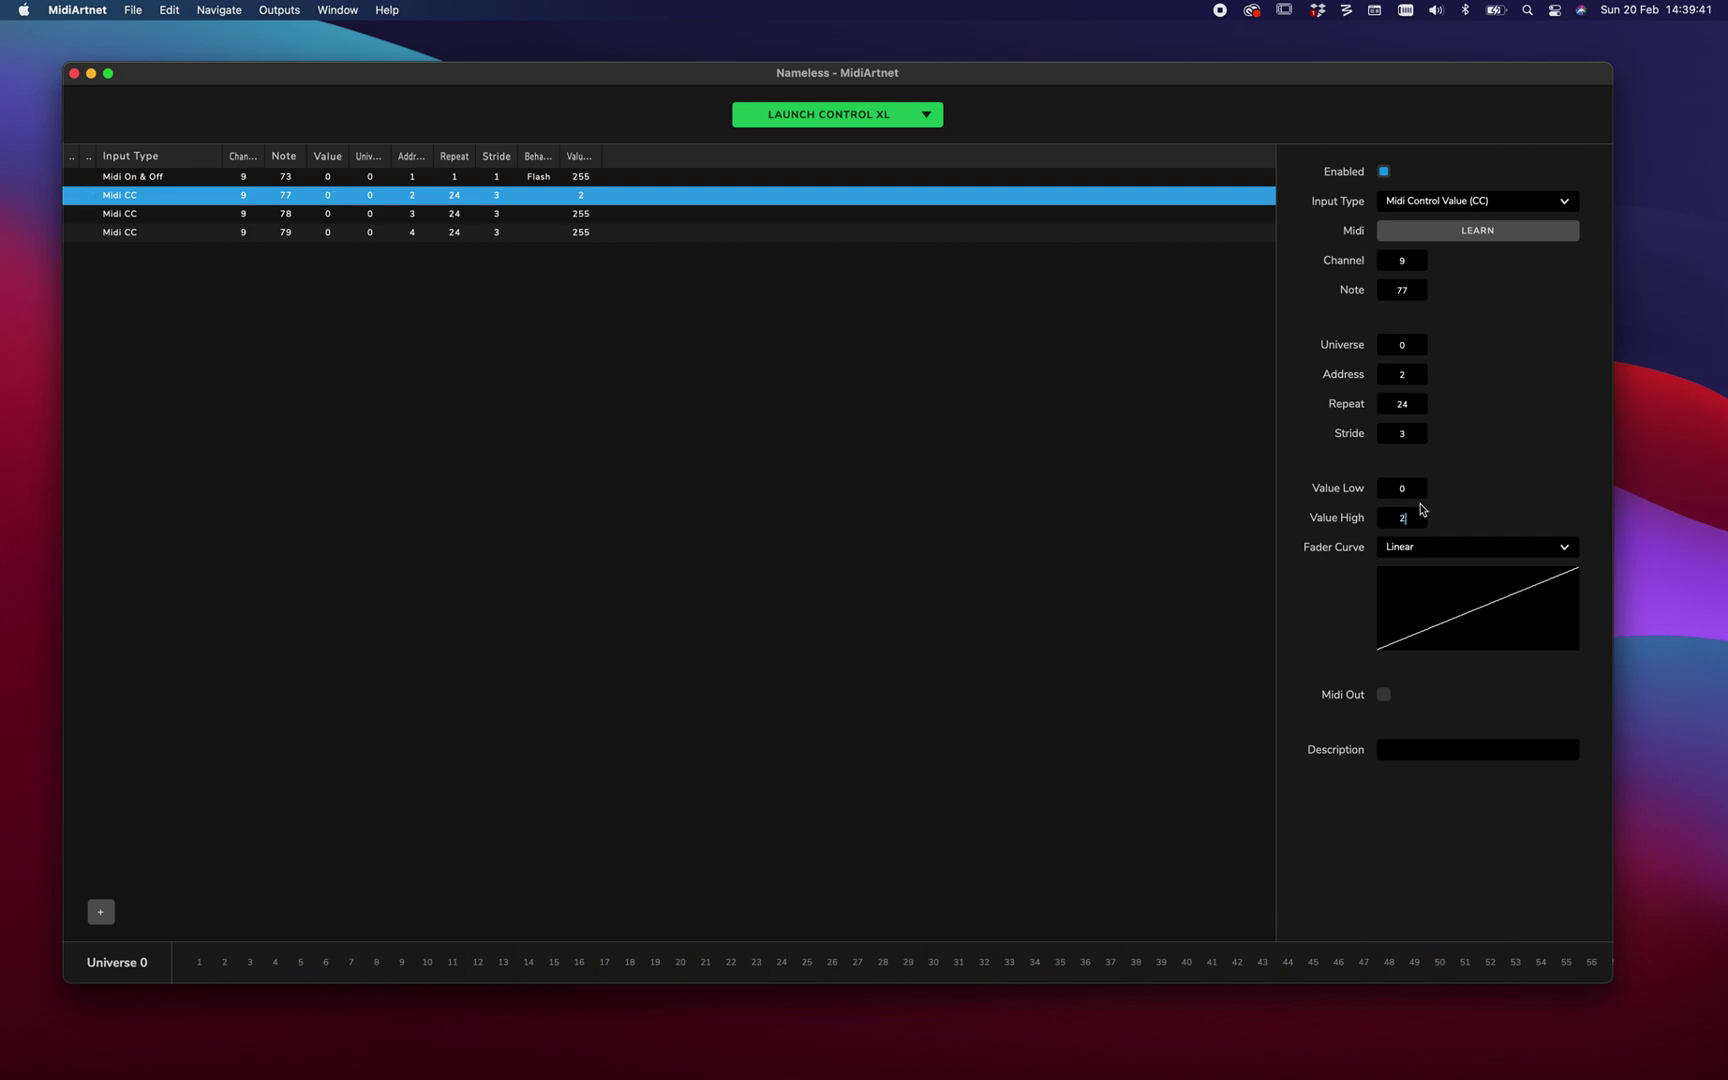
text(55)
Try the Sine, Exponetial, Logarithmic and Headroom fader curves in turn on the note 77 CC mapping.
click(1461, 547)
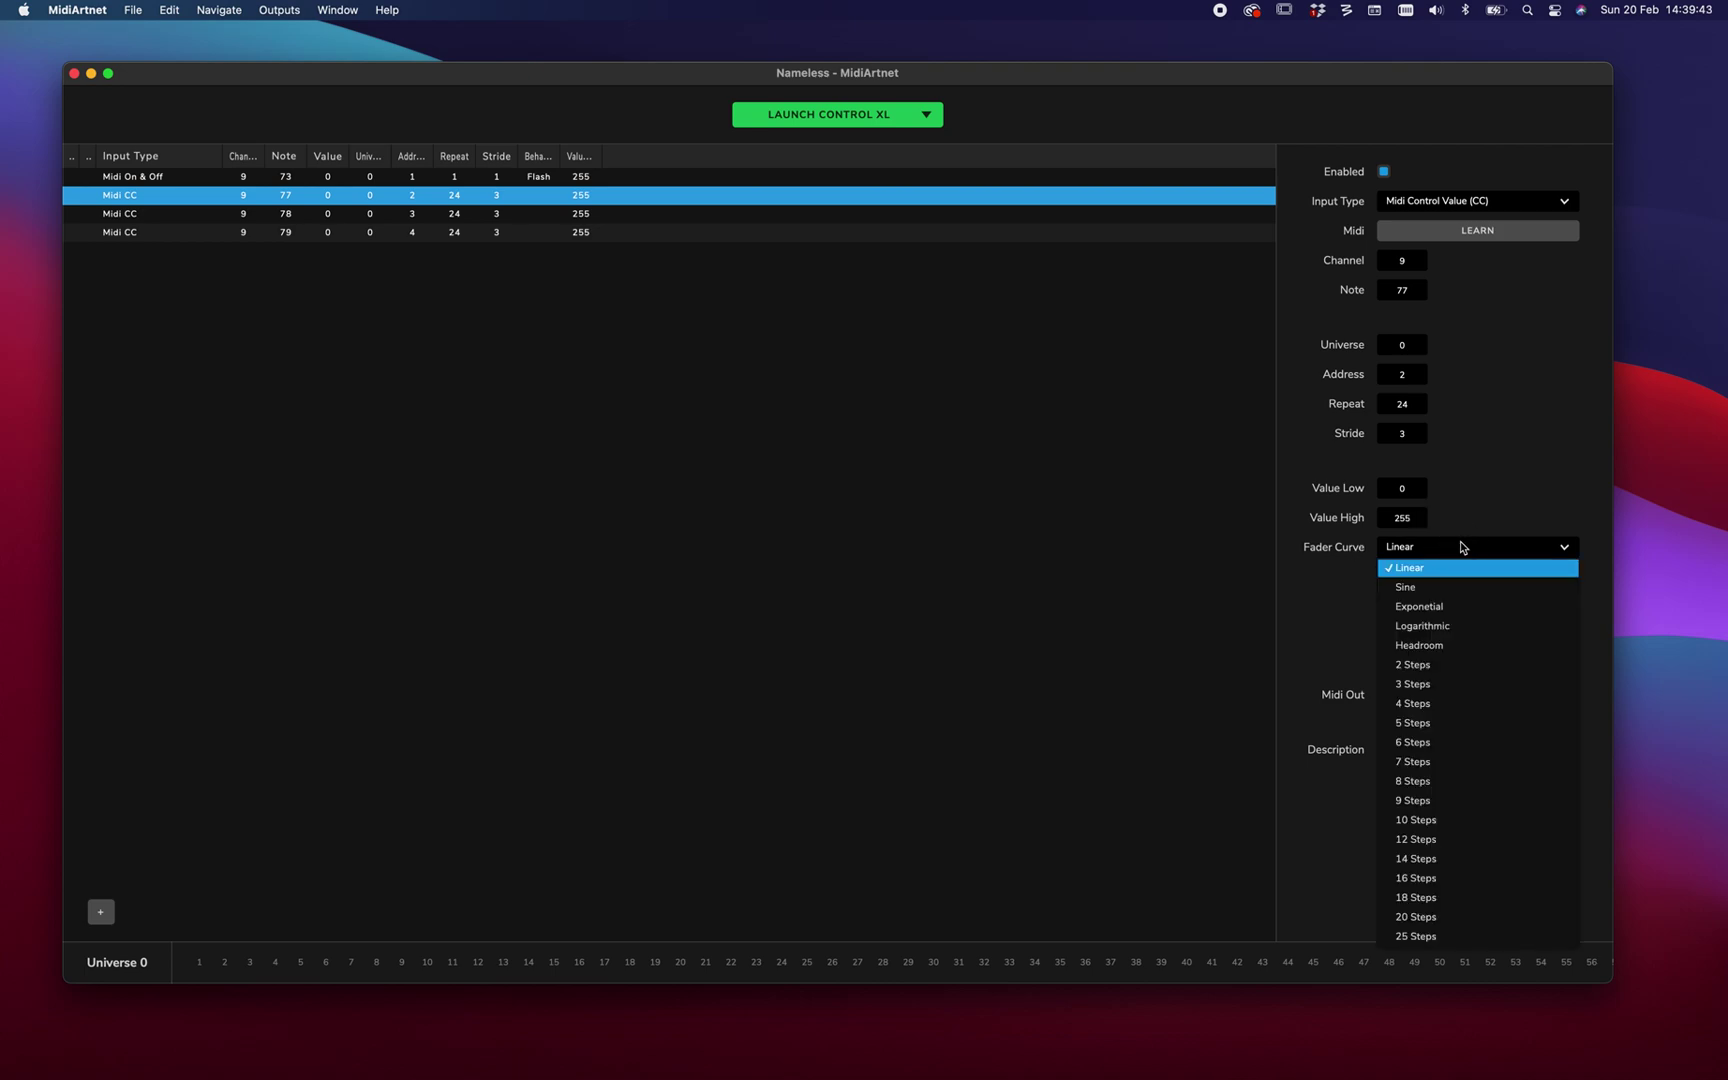
click(1455, 588)
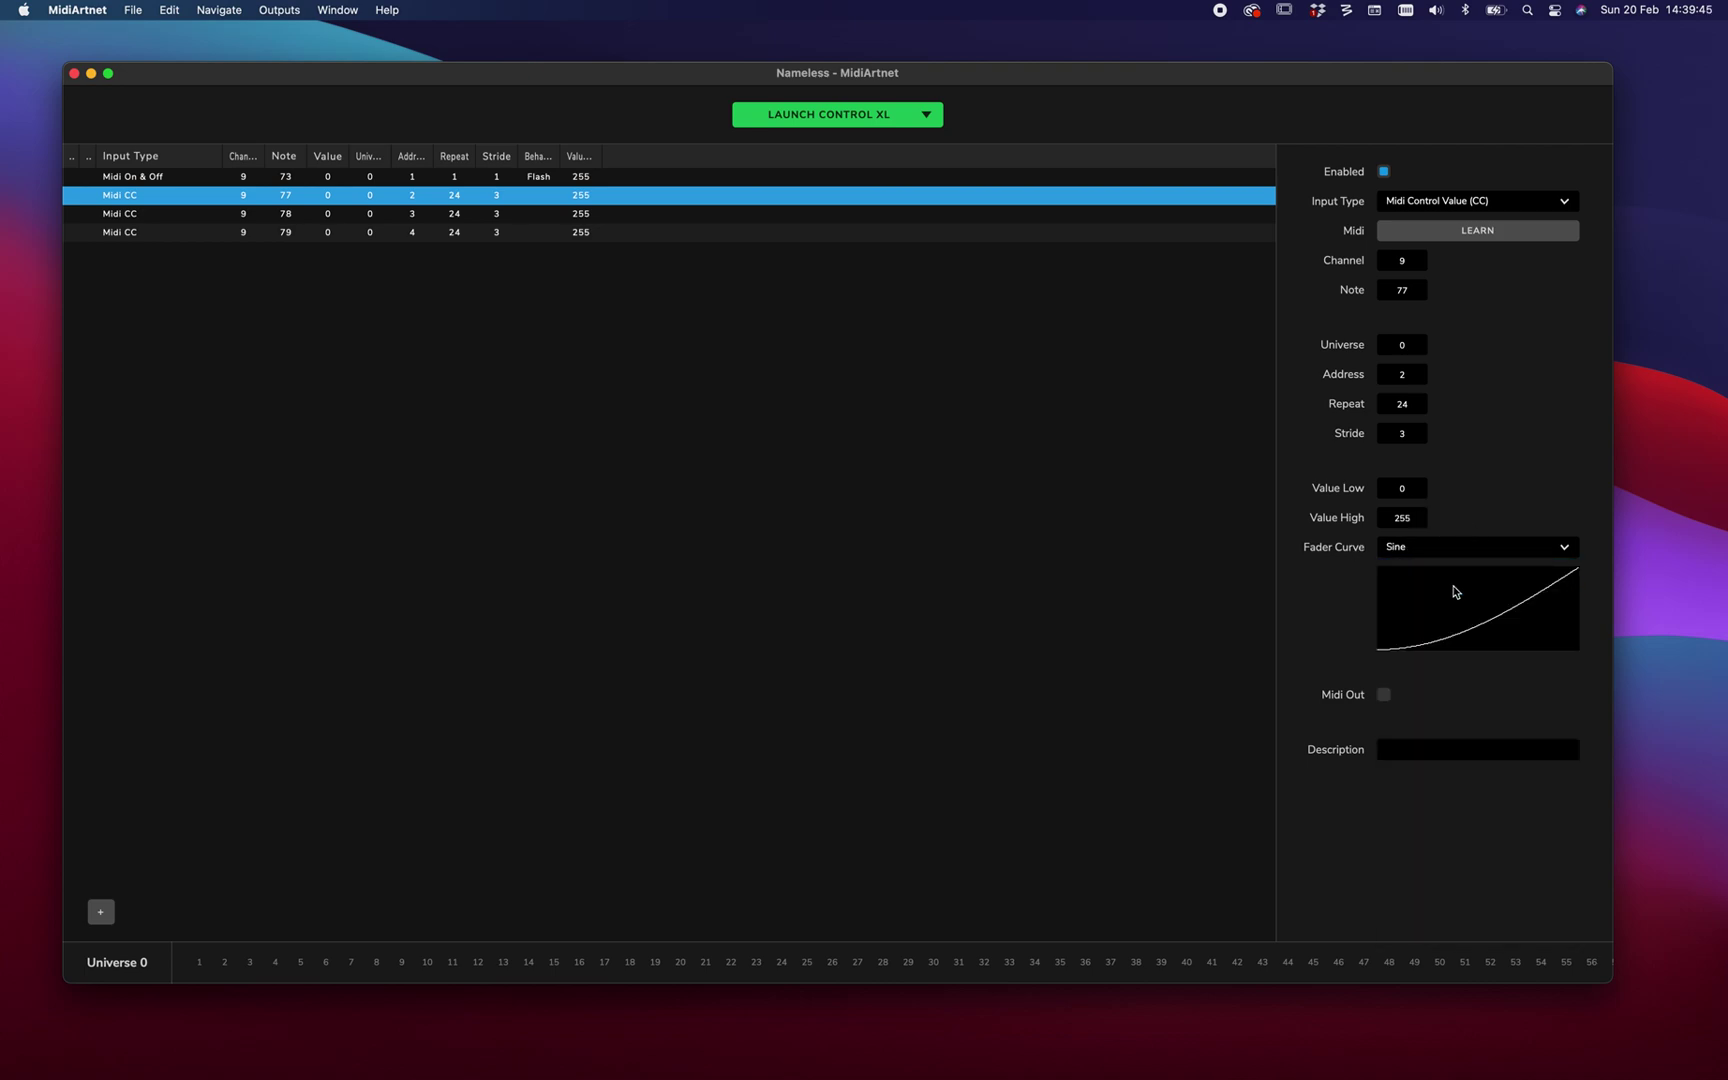
click(1459, 549)
click(1449, 603)
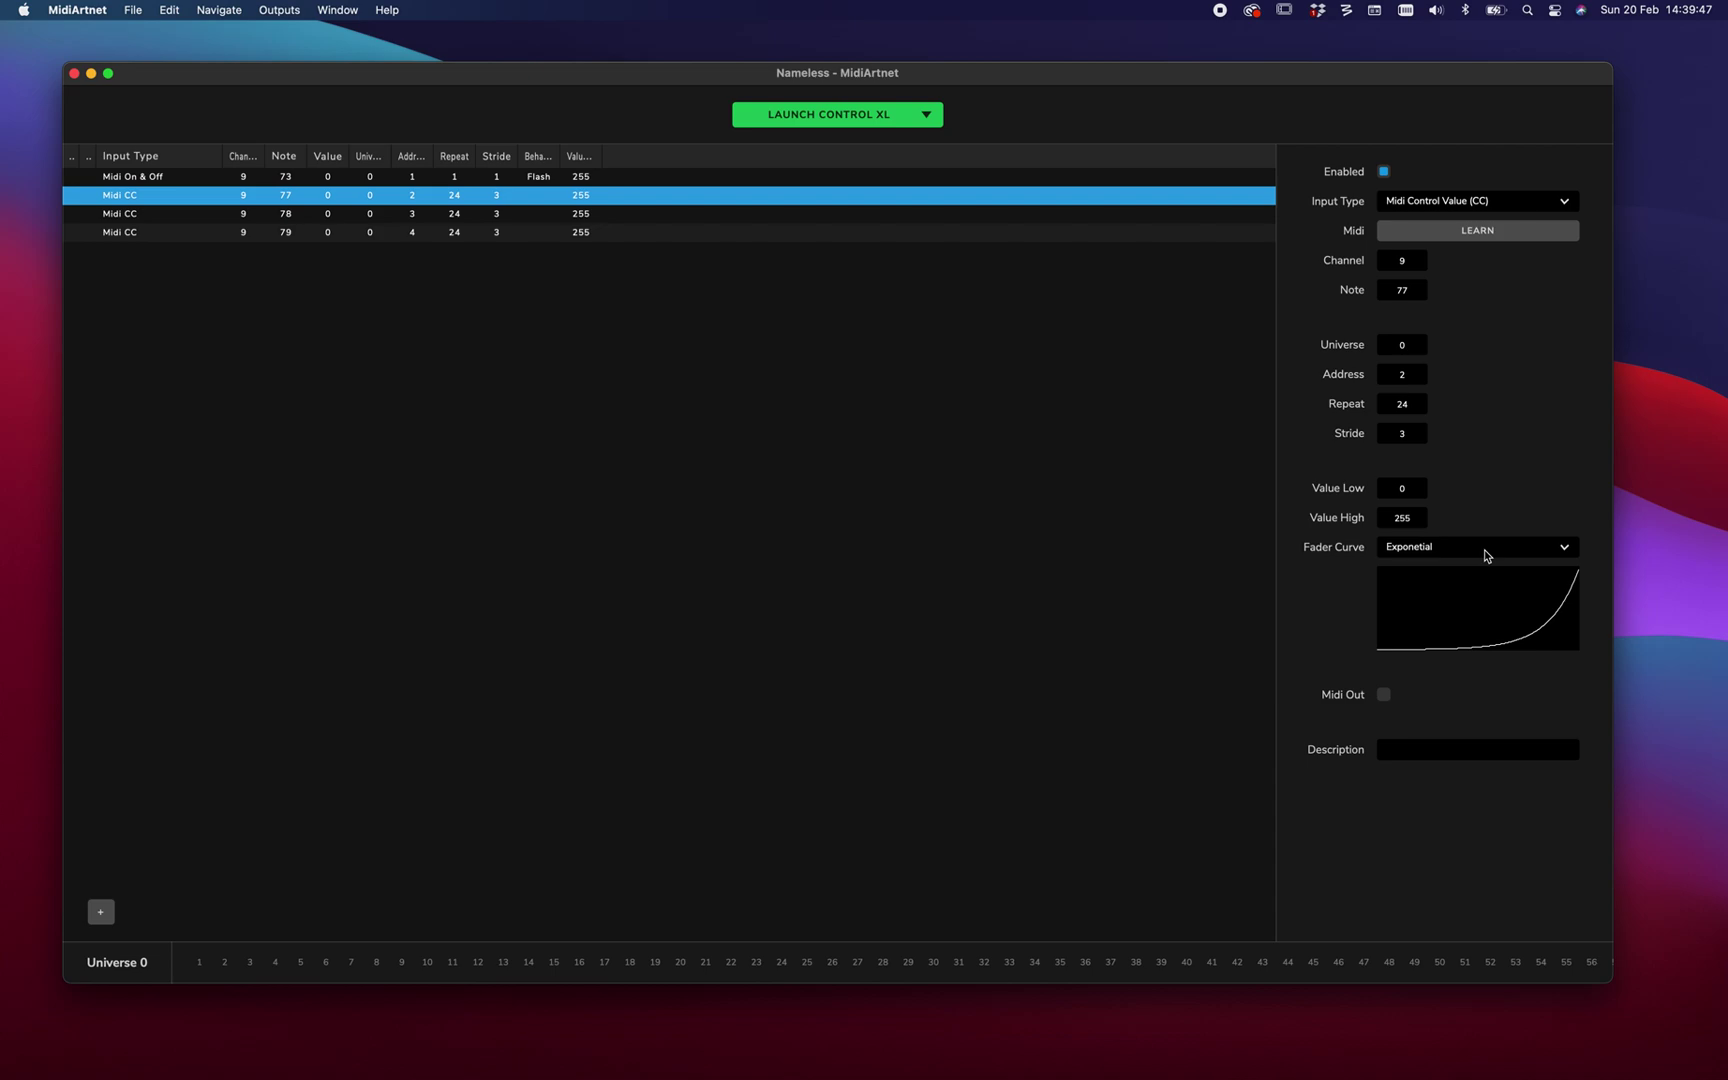
click(1485, 556)
click(1447, 623)
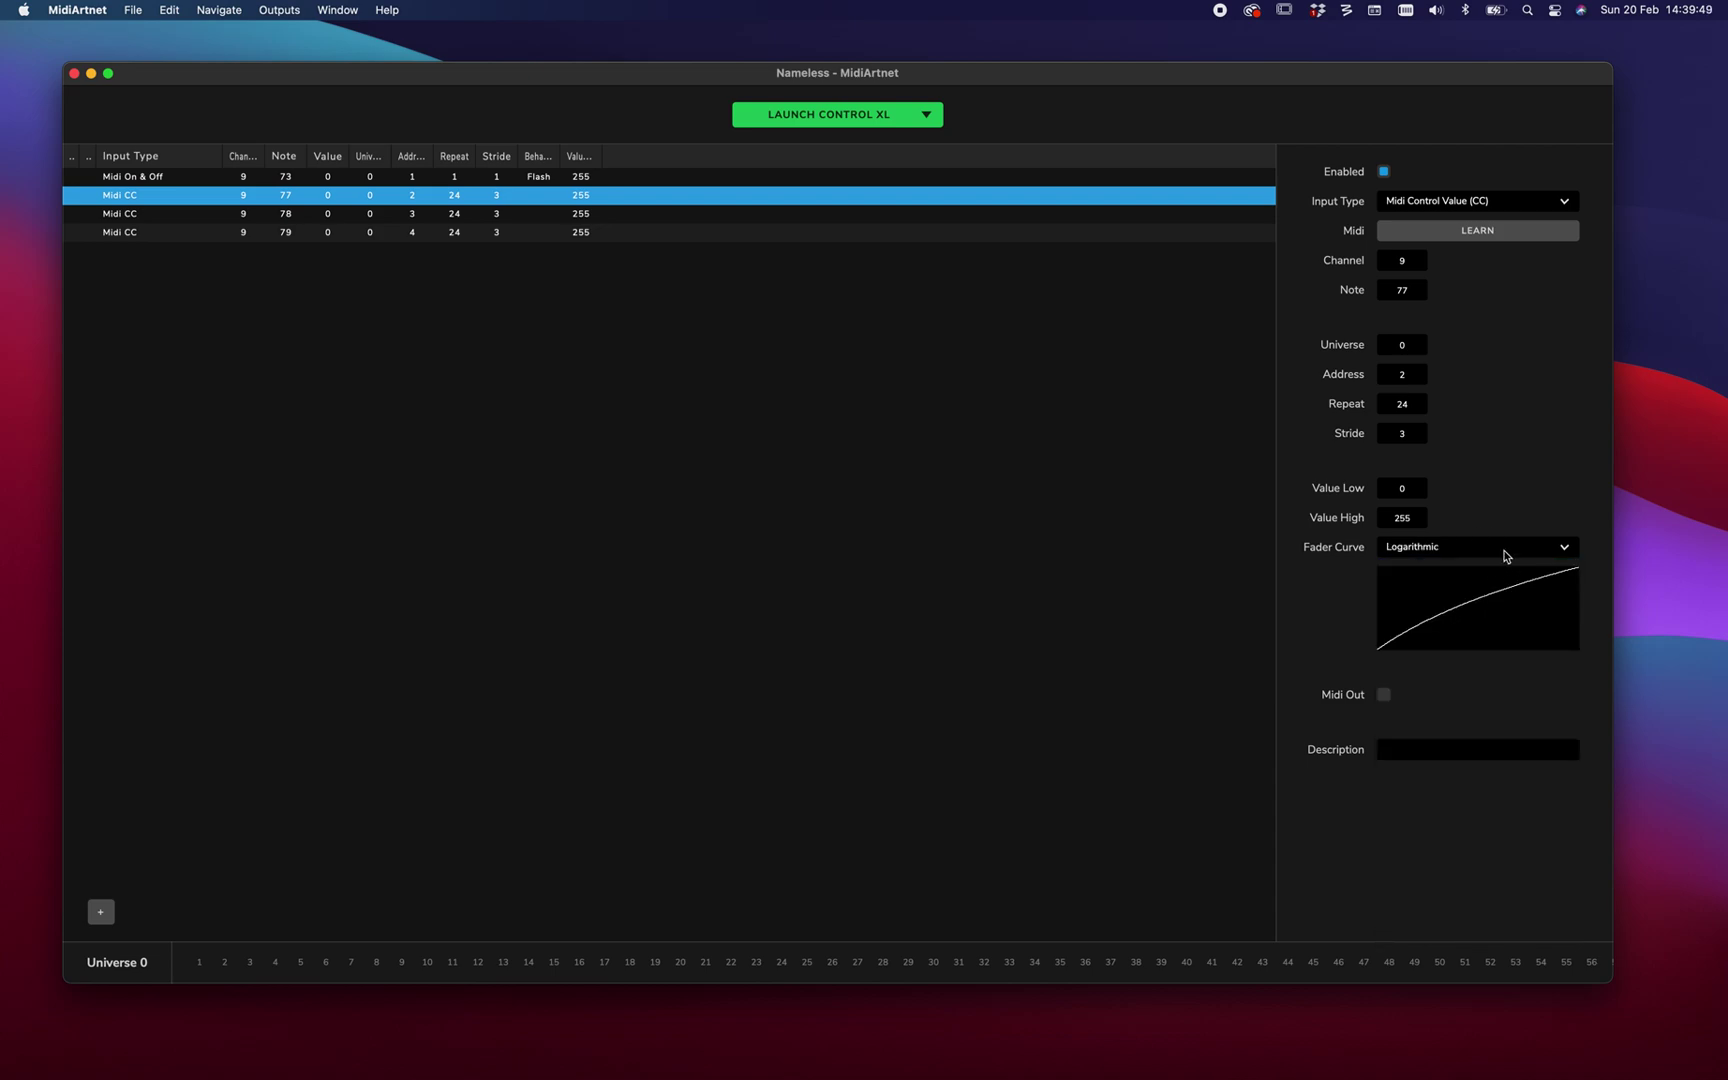
click(1505, 556)
click(1466, 651)
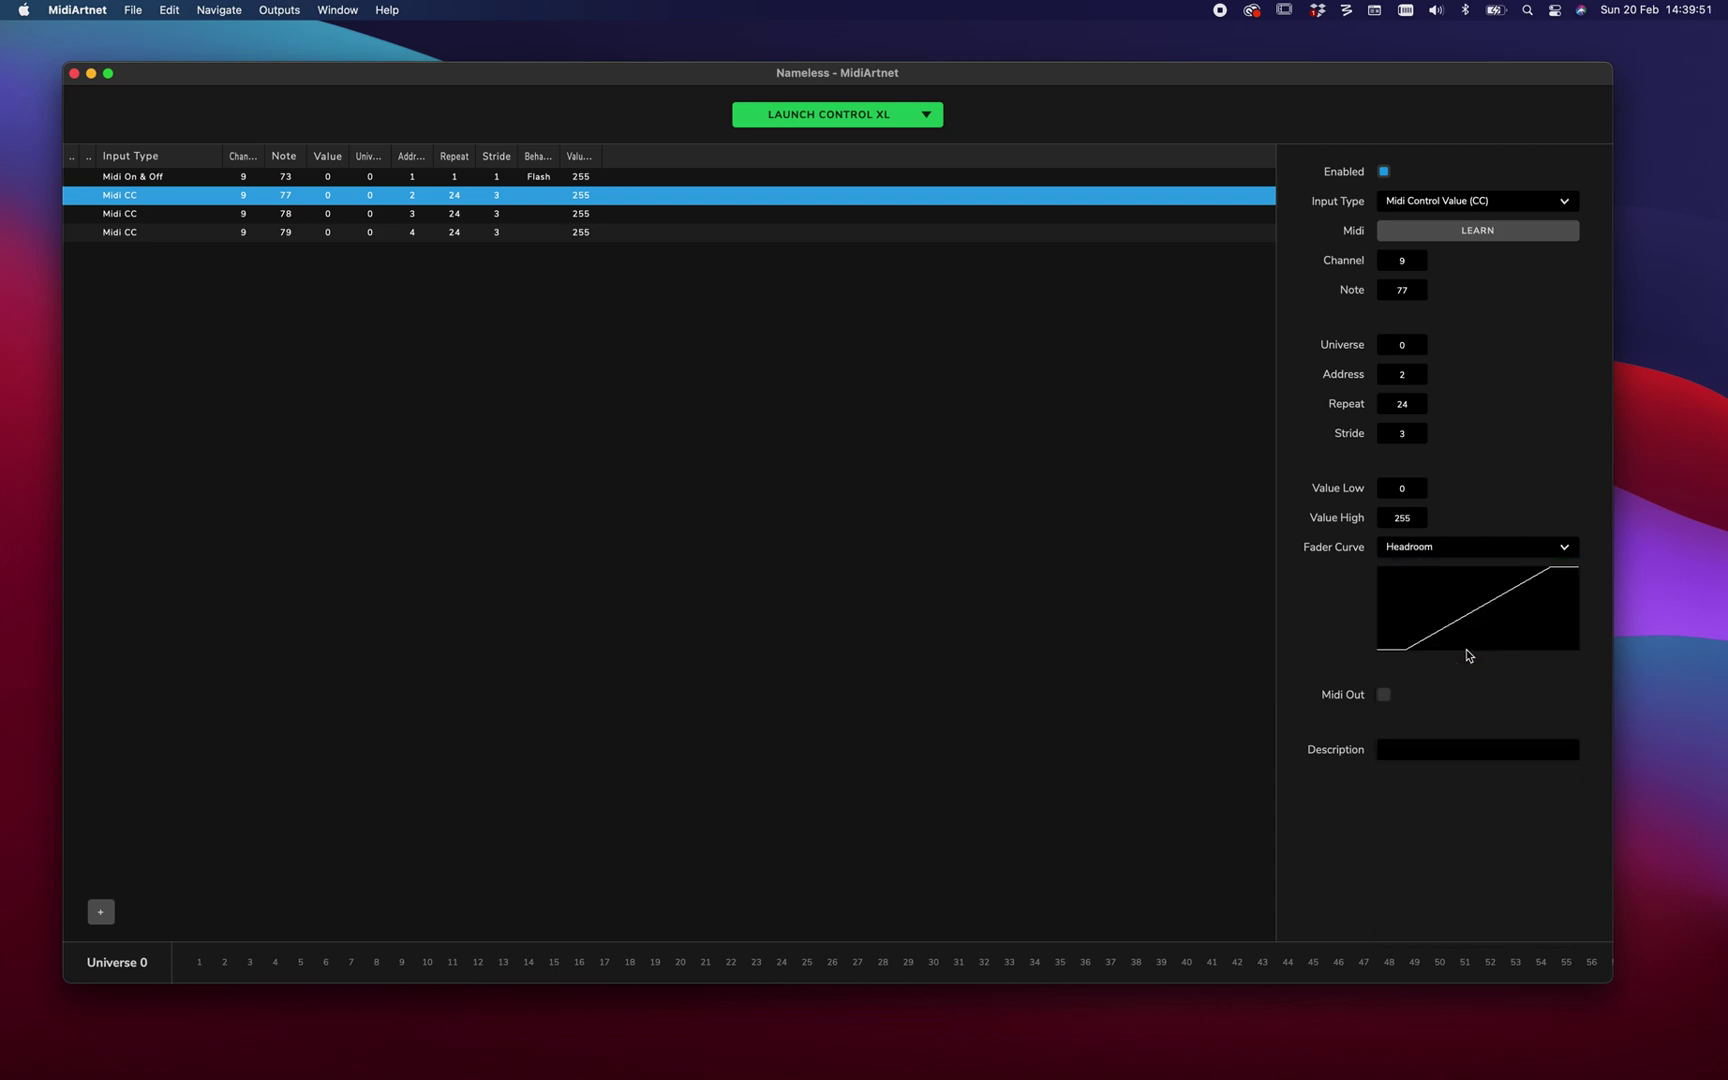
Try the 6 Steps fader curve on the note 77 mapping and narrow the window to reveal ArtNetView's history graph.
click(1481, 553)
click(1467, 746)
drag(1612, 682, 1017, 662)
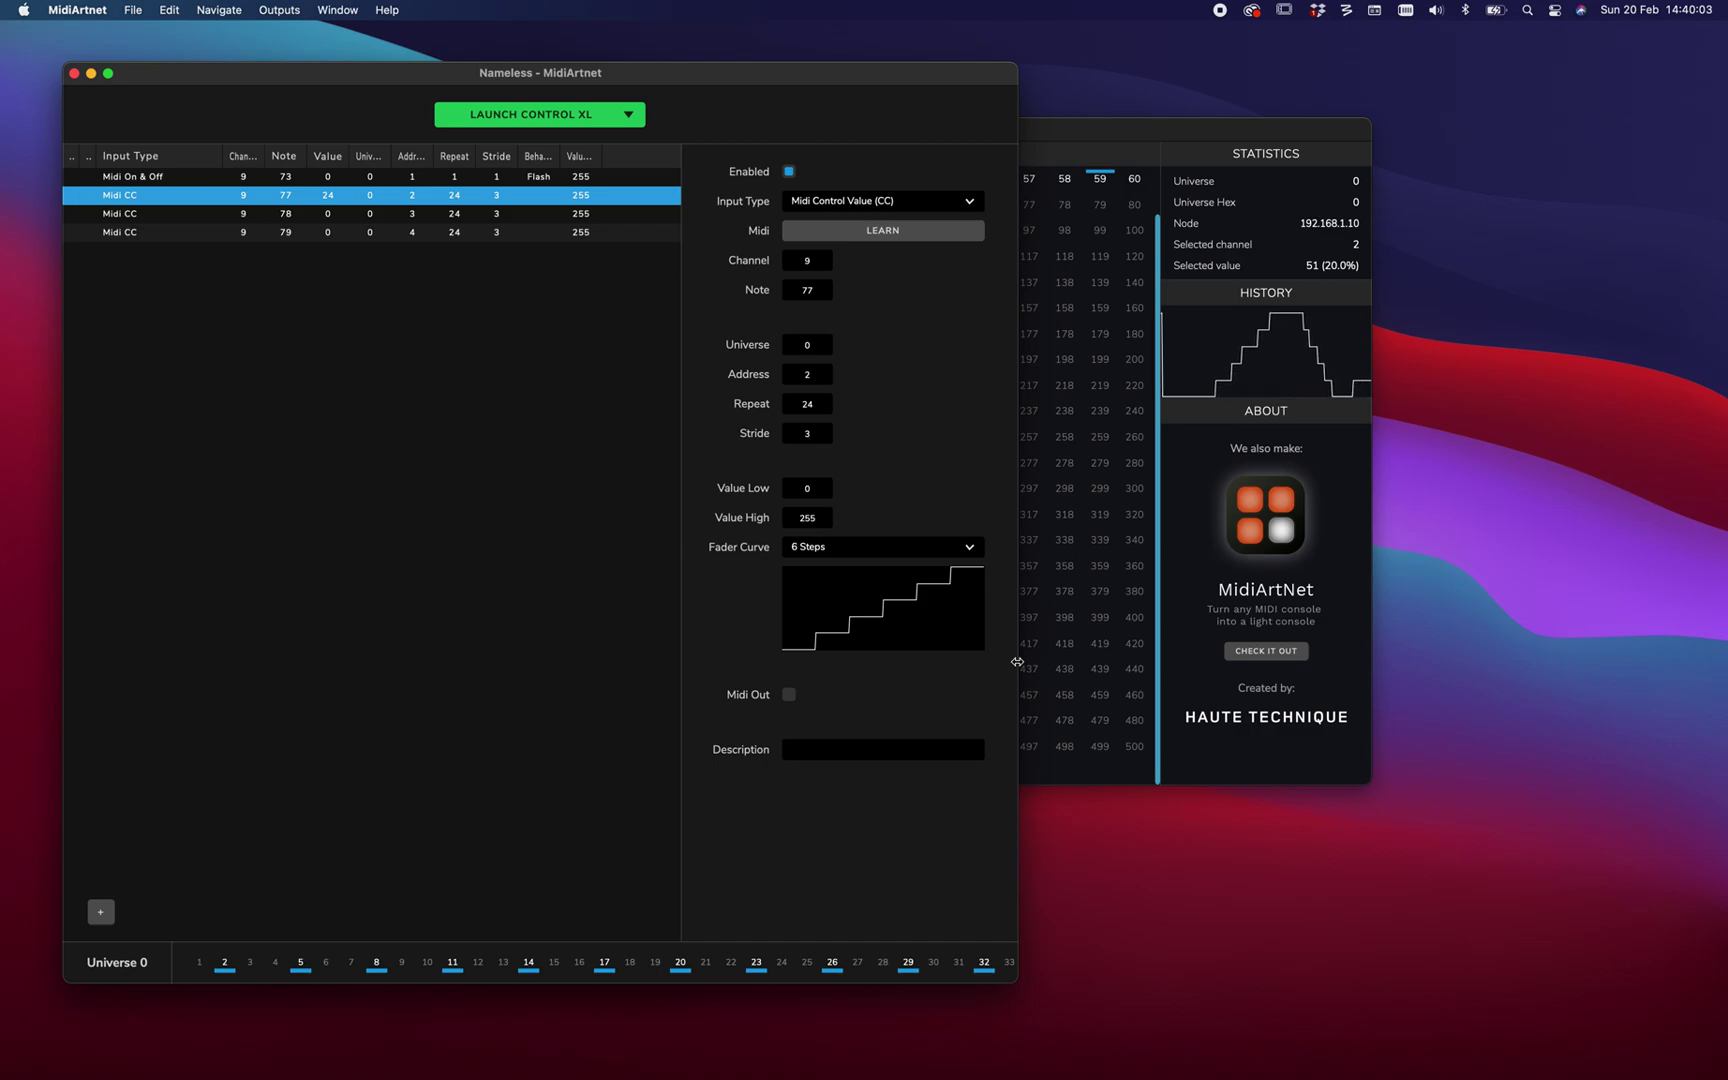
Set the note 77 mapping's fader curve to Headroom.
click(937, 548)
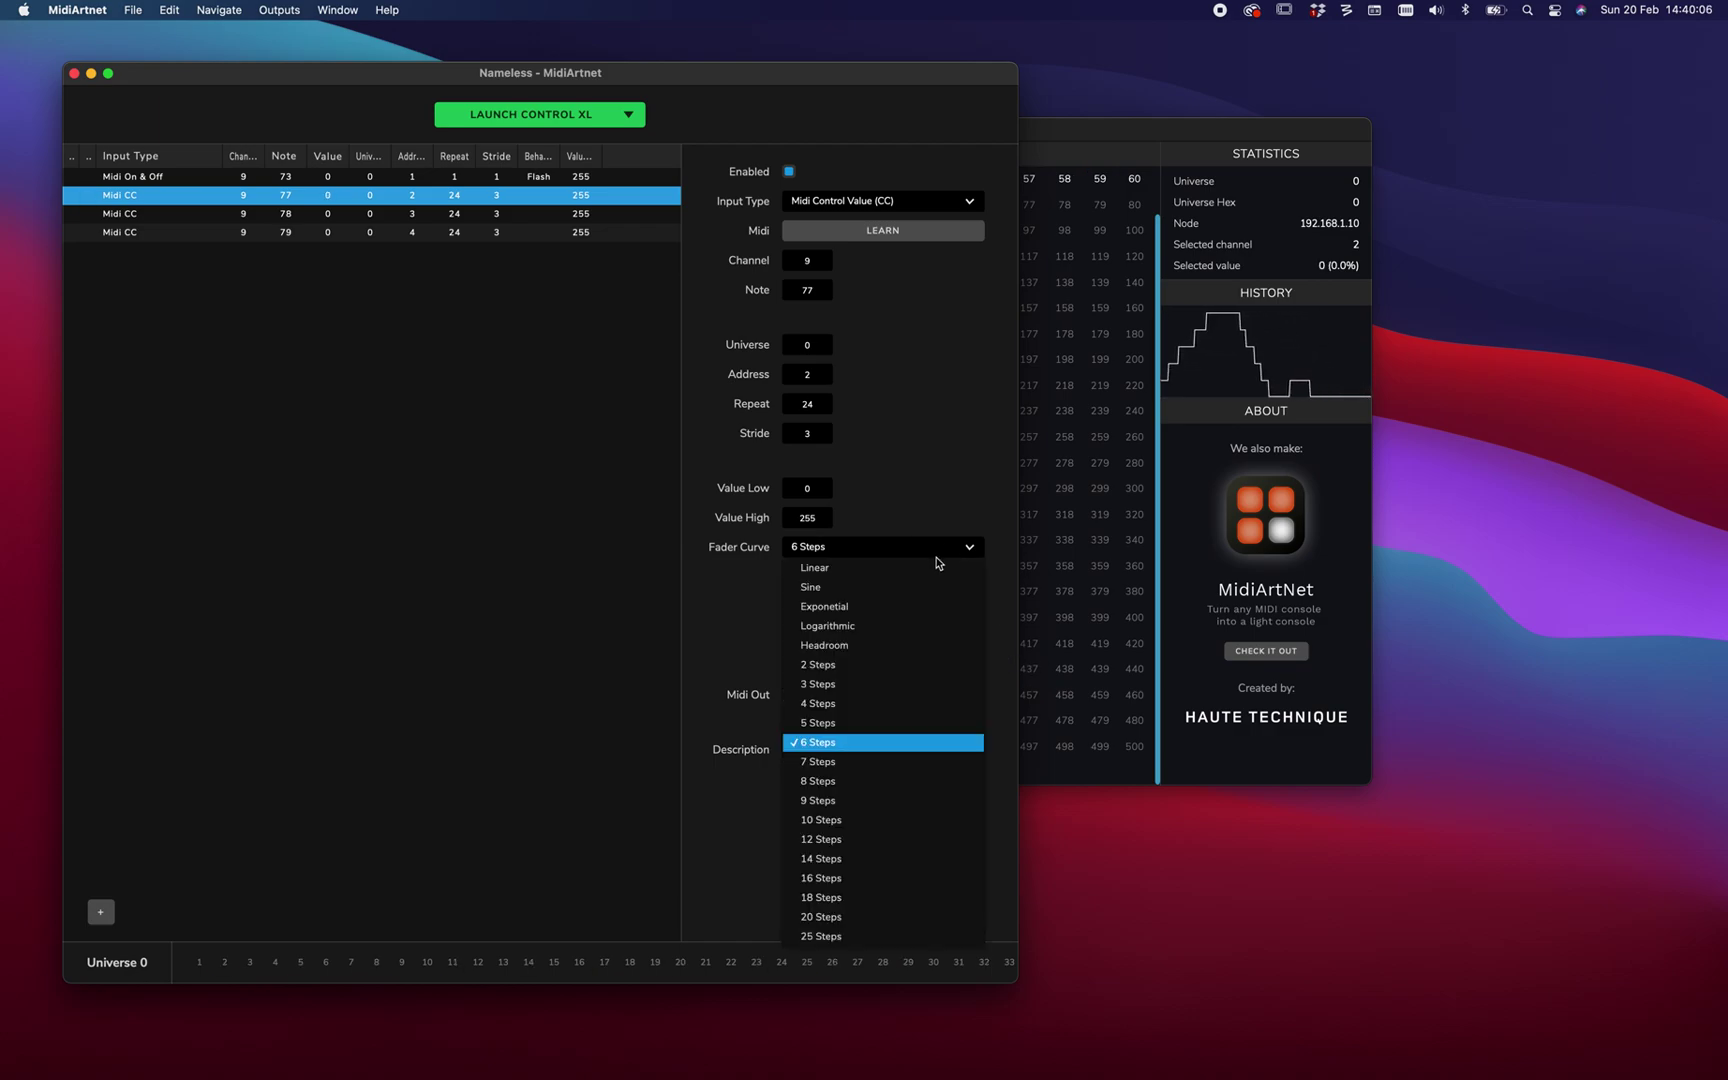
click(888, 645)
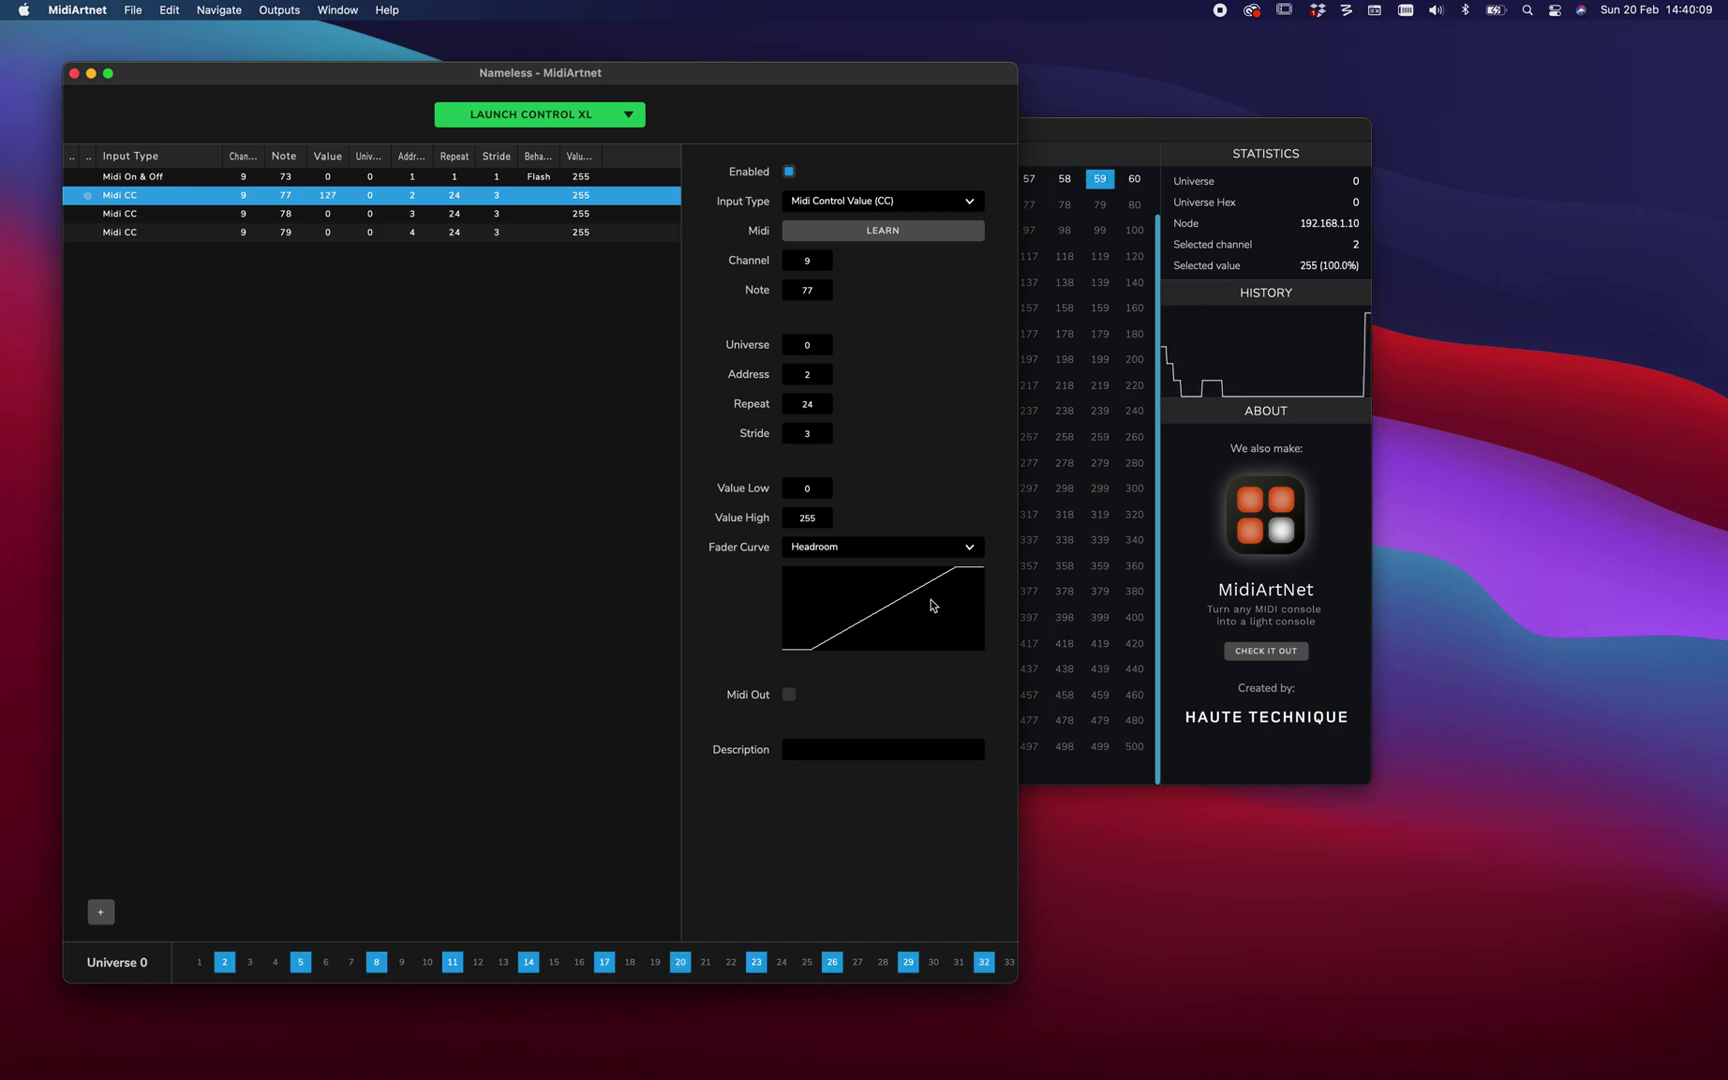
click(945, 547)
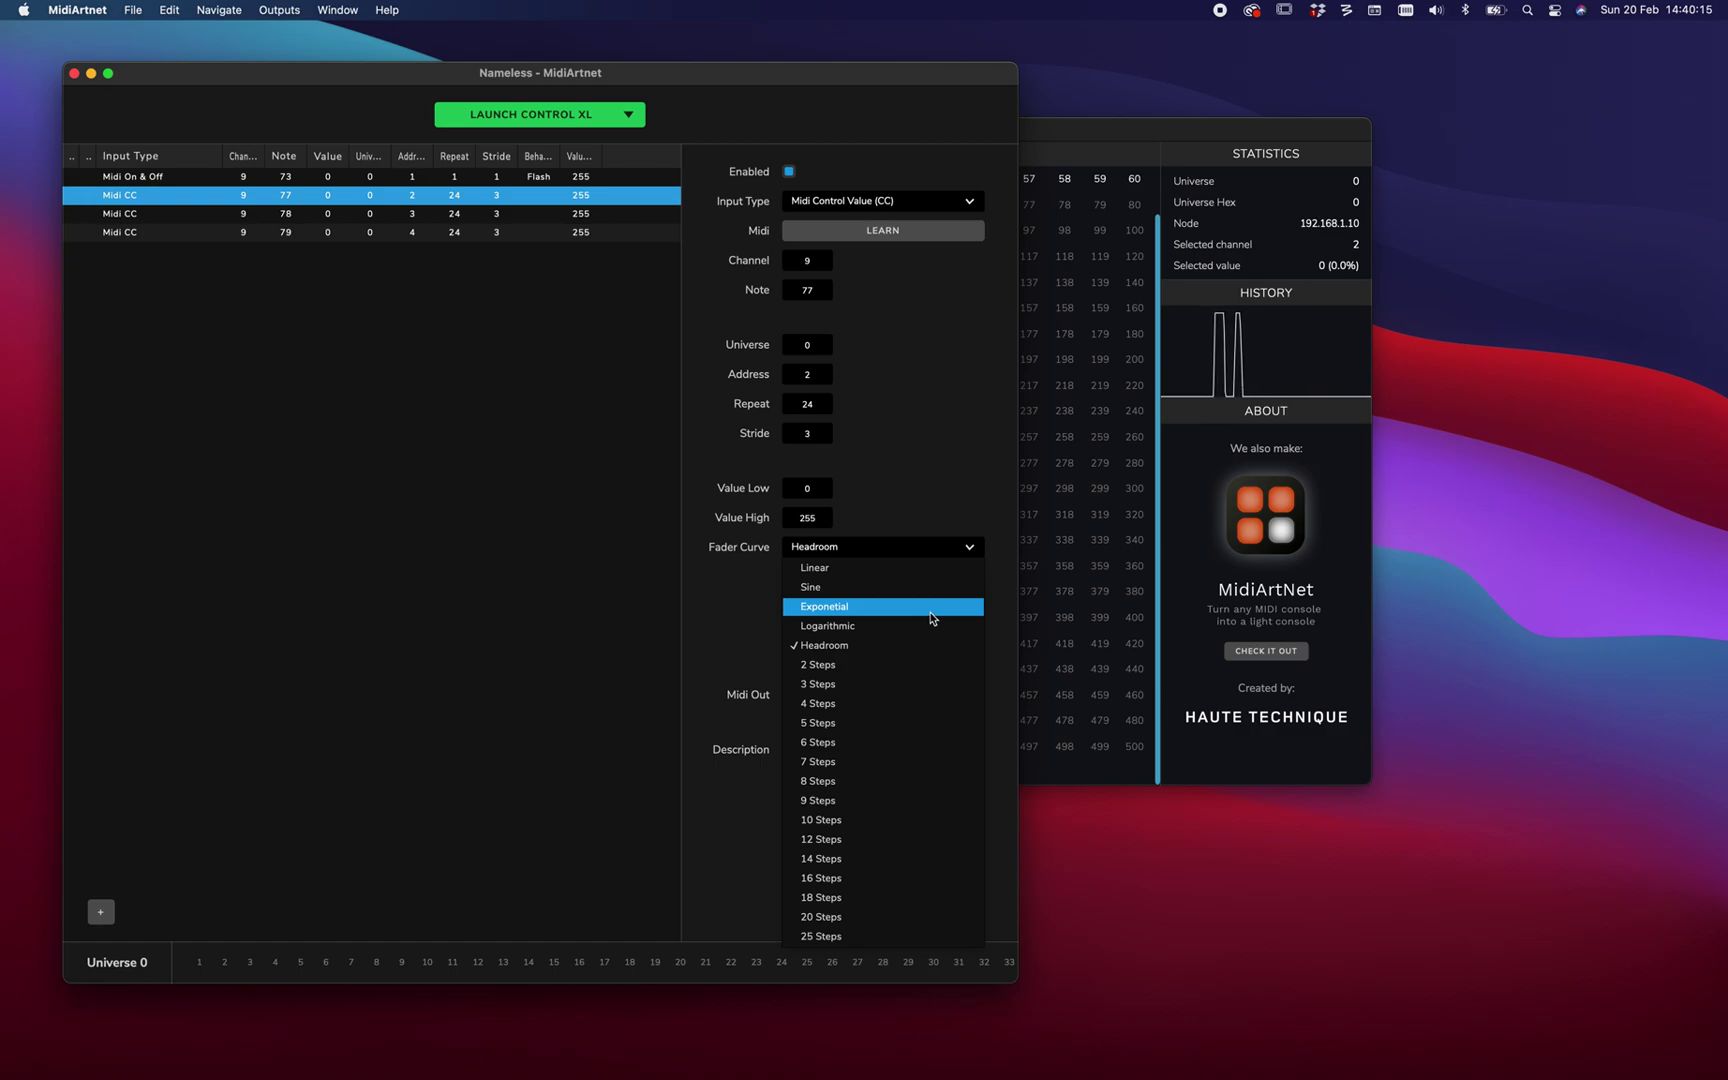
click(744, 644)
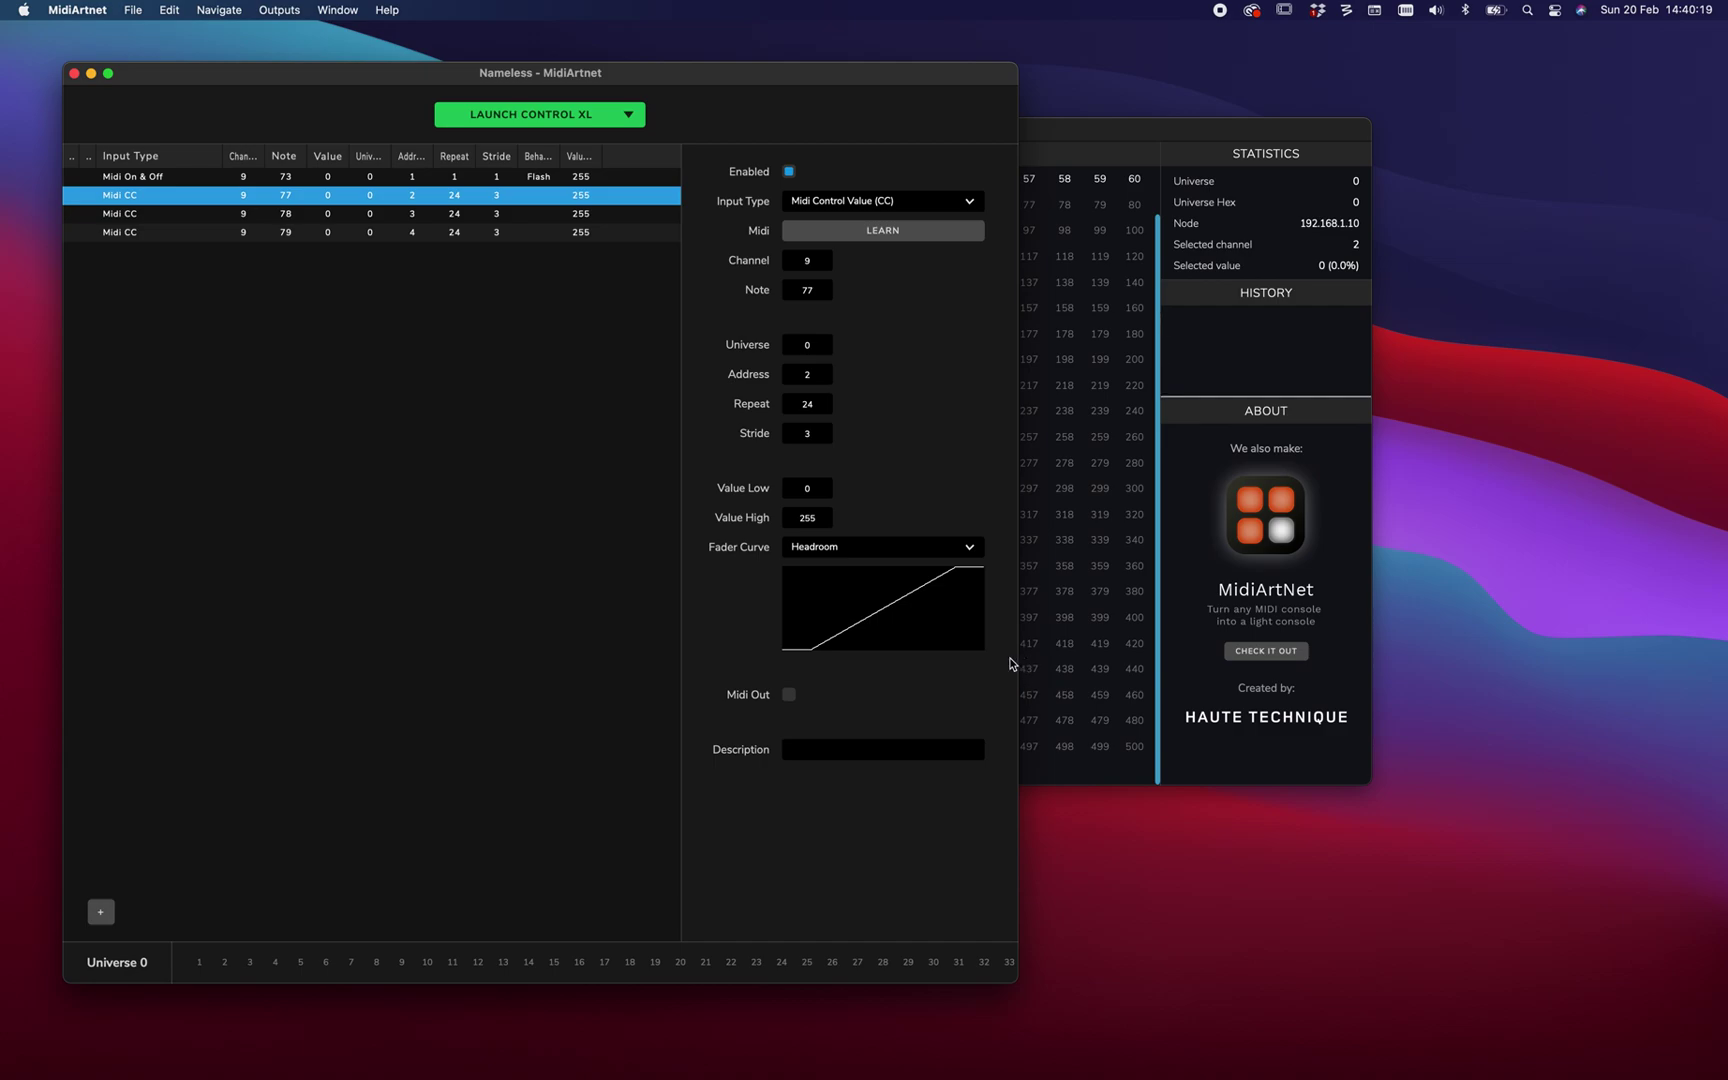
Widen the MidiArtnet window, close the stray Safari window, and describe the note 77 mapping as "Red in rgb strip".
drag(1021, 660, 1329, 690)
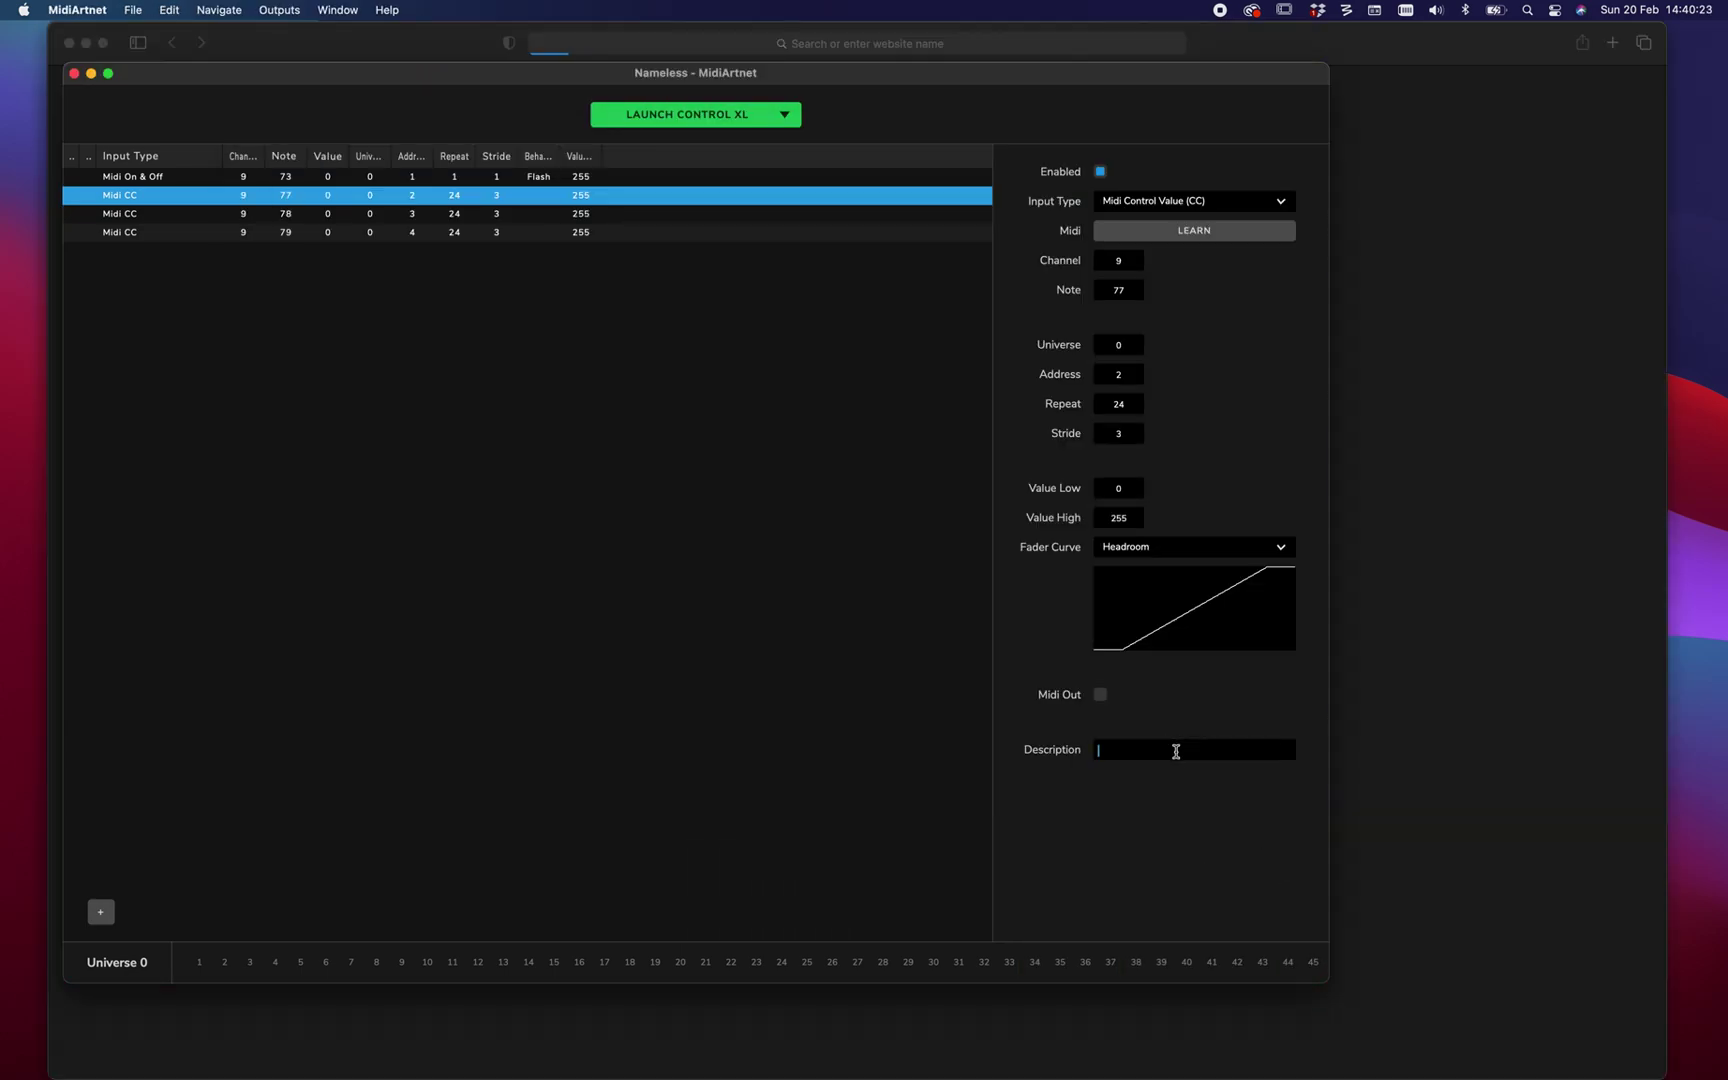
click(1549, 719)
key(super+w)
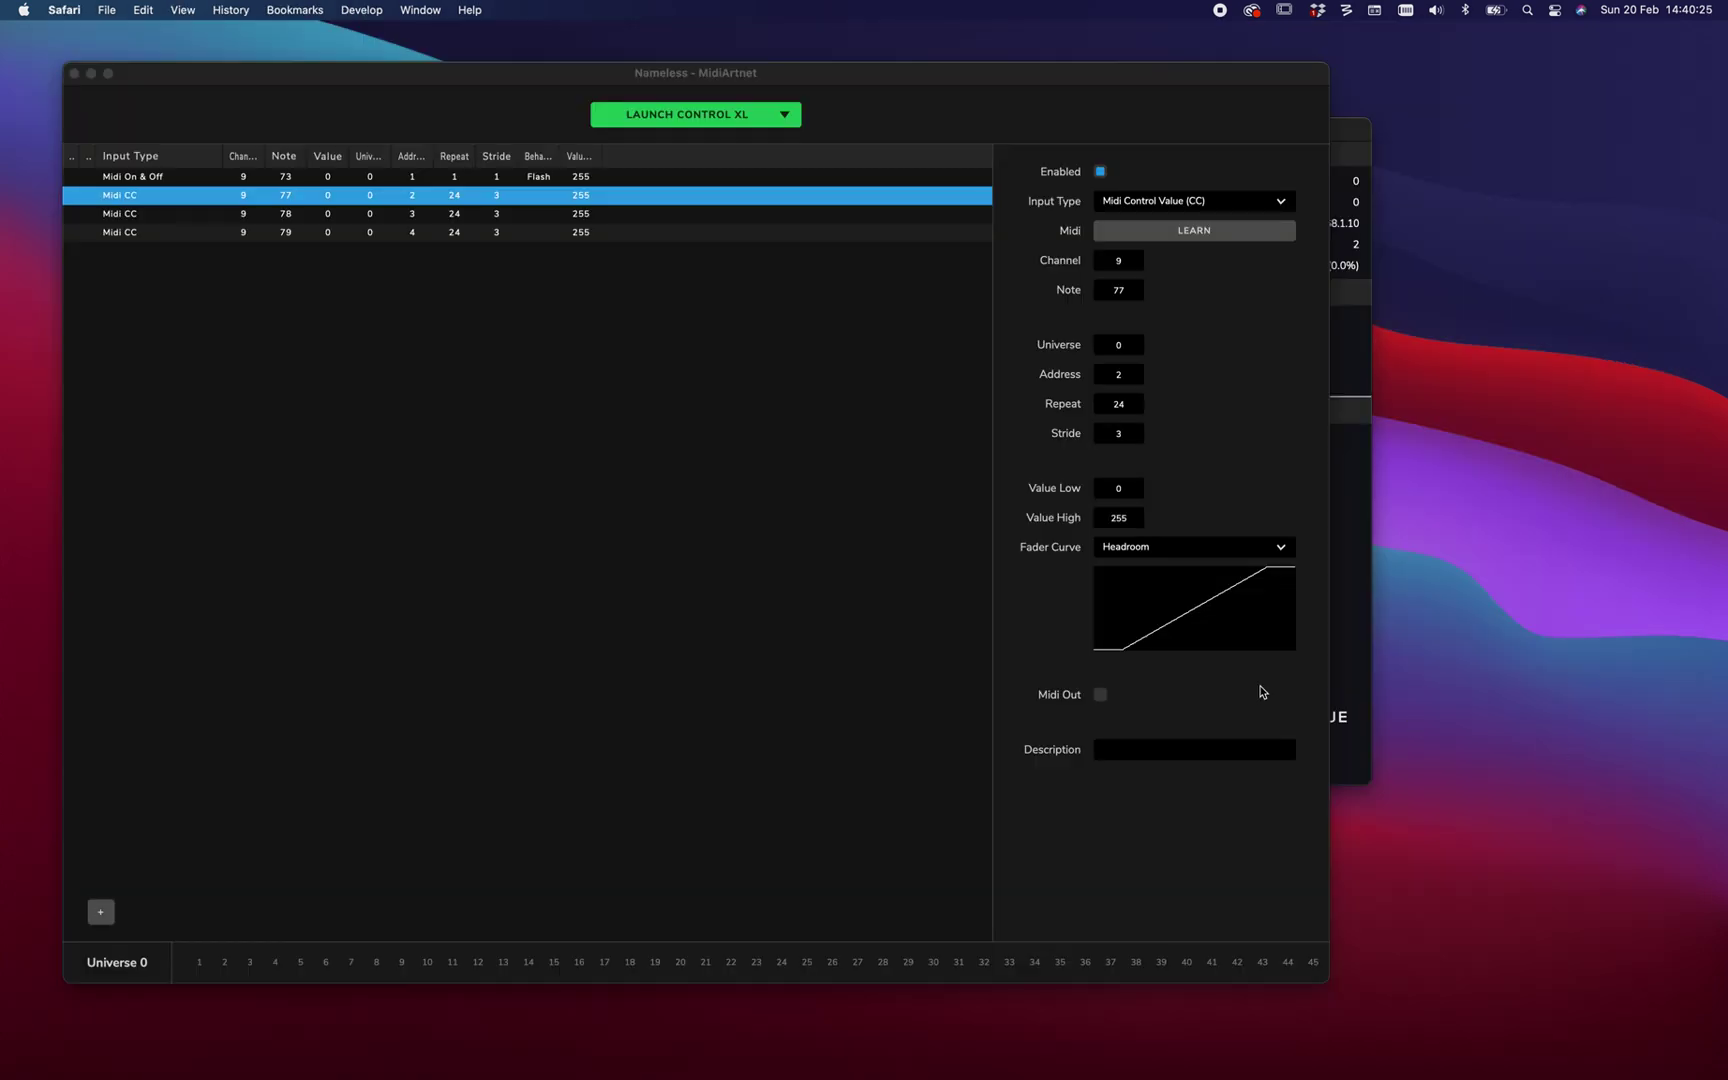
click(1220, 752)
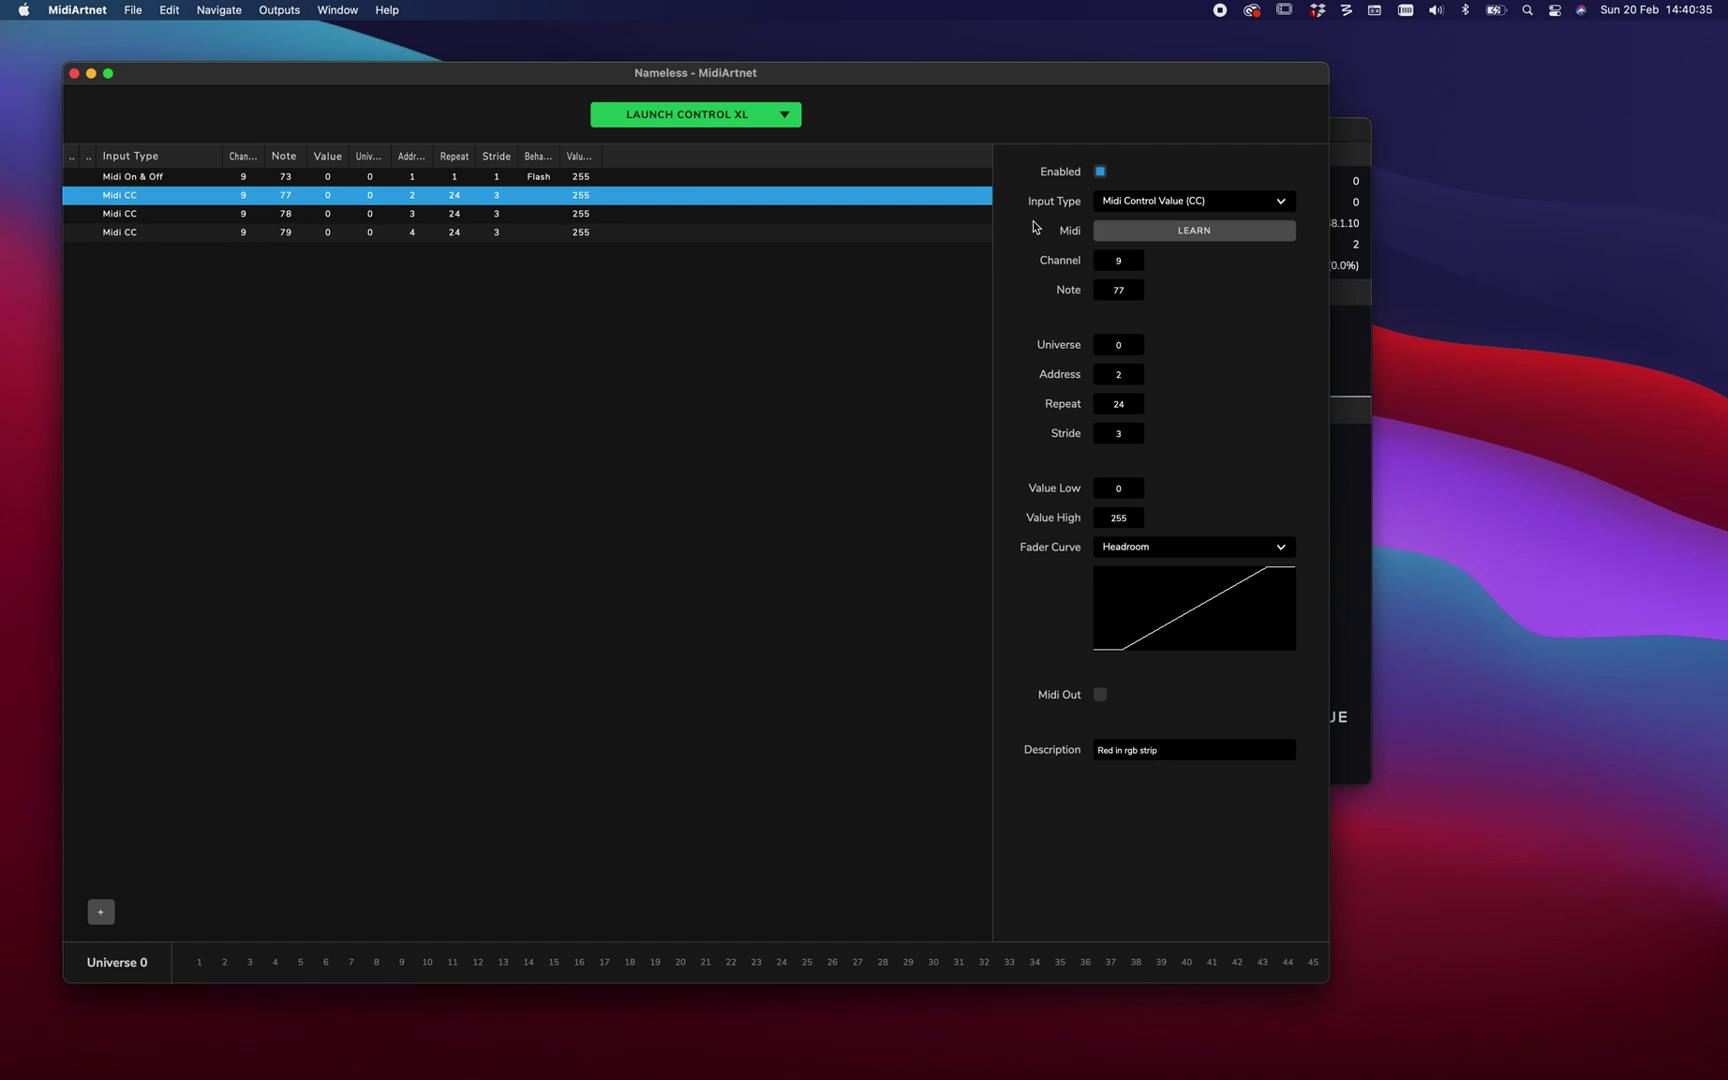
Show the Description column in the mapping list and widen it to fit the full text.
right_click(700, 163)
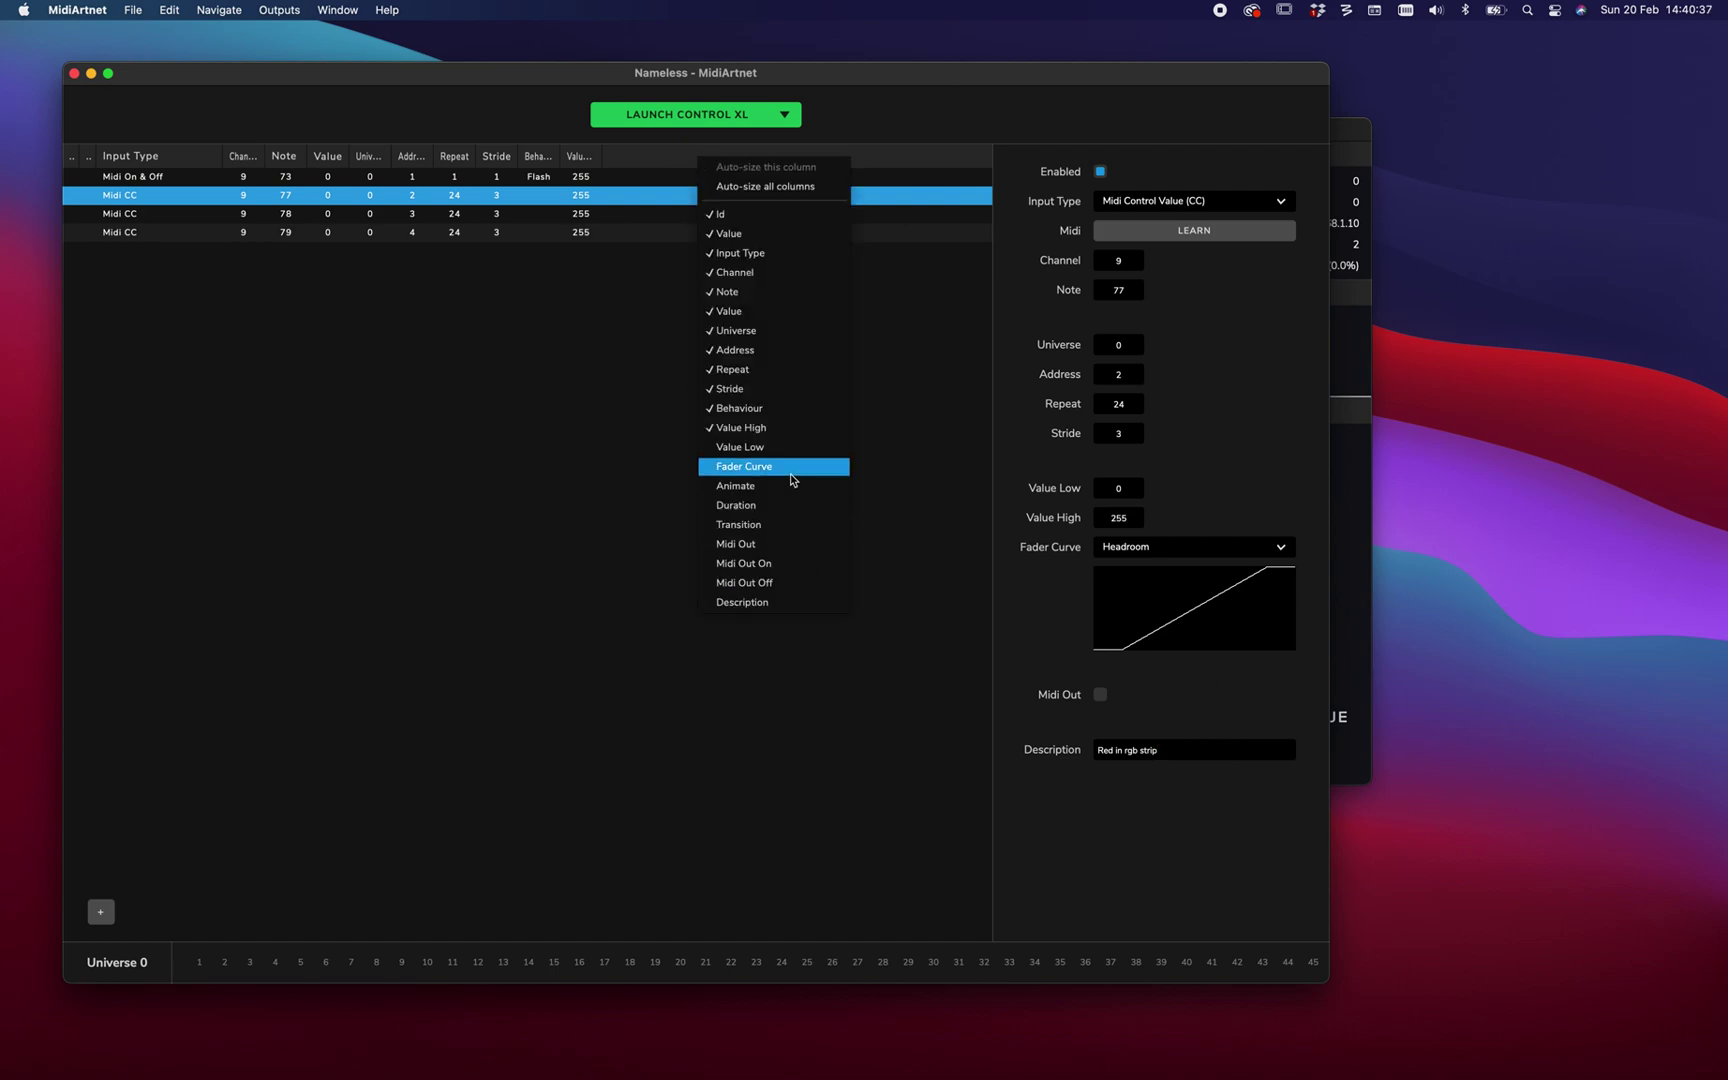
click(774, 603)
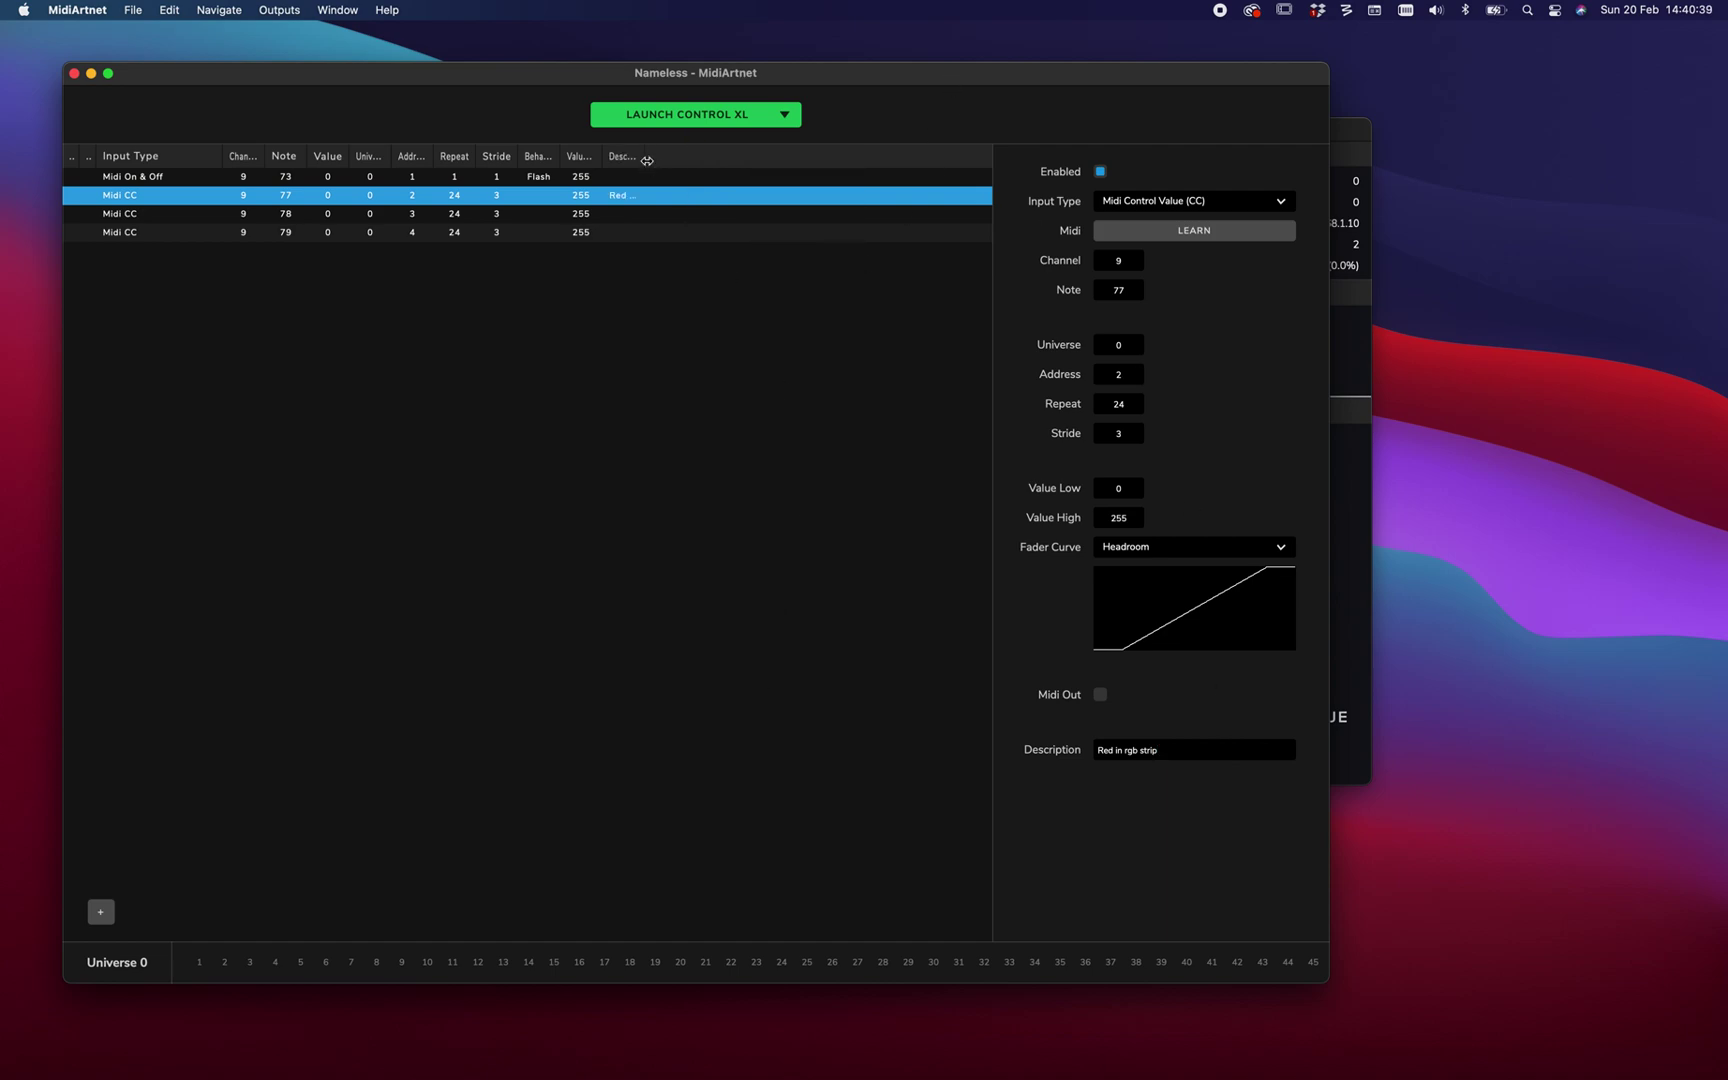
drag(647, 160, 794, 155)
Try the Toggle behaviour on the Midi On & Off mapping with note 73, and set it back to Flash.
click(190, 178)
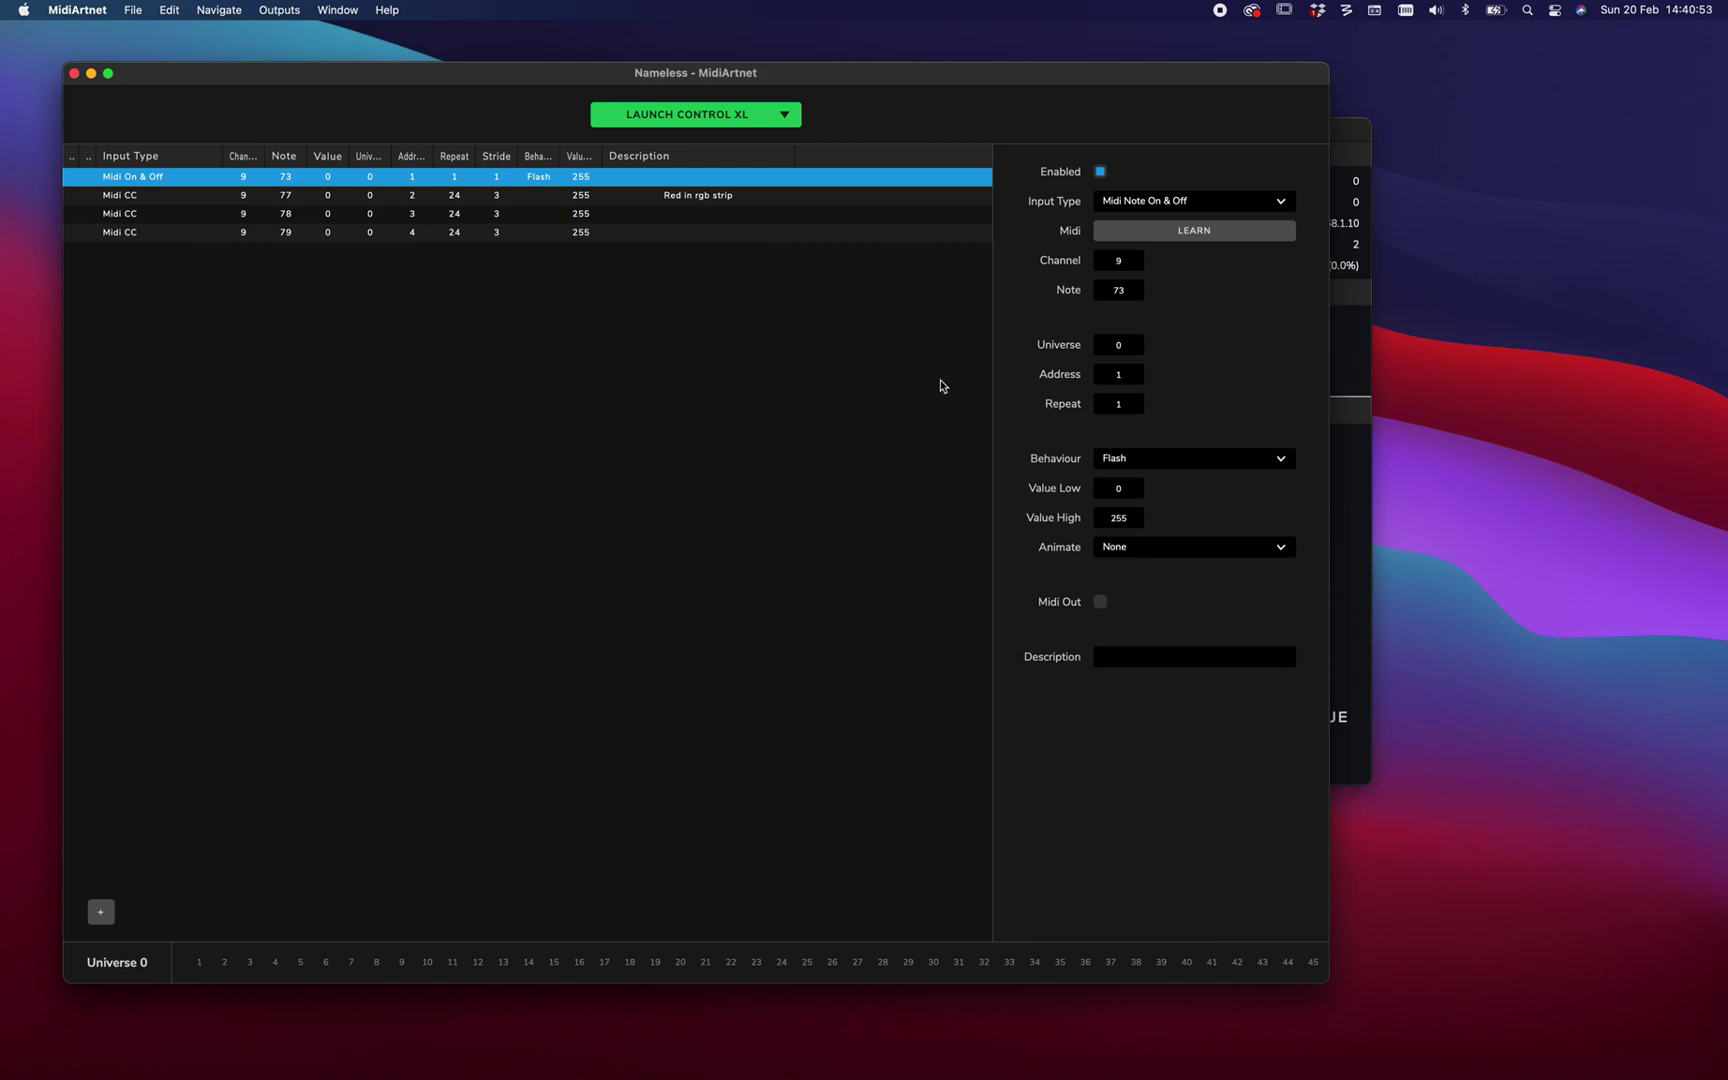
click(1197, 460)
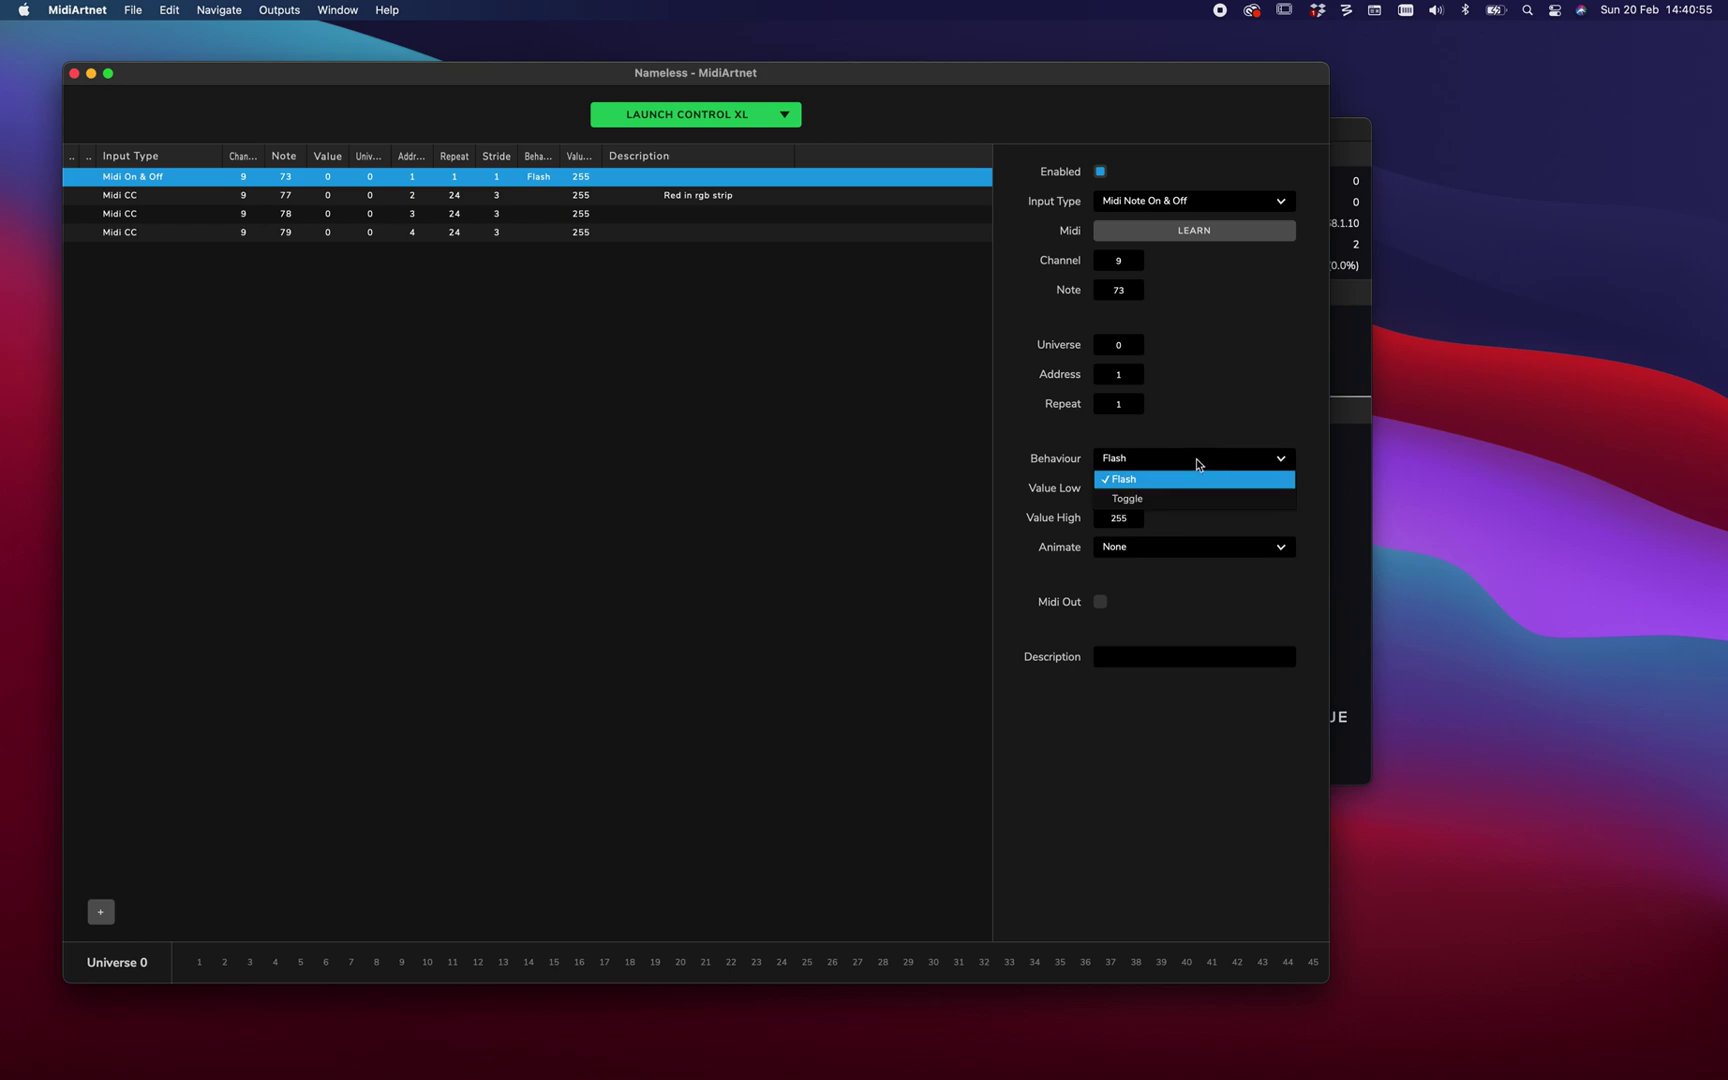
click(1165, 503)
drag(1329, 505, 1631, 648)
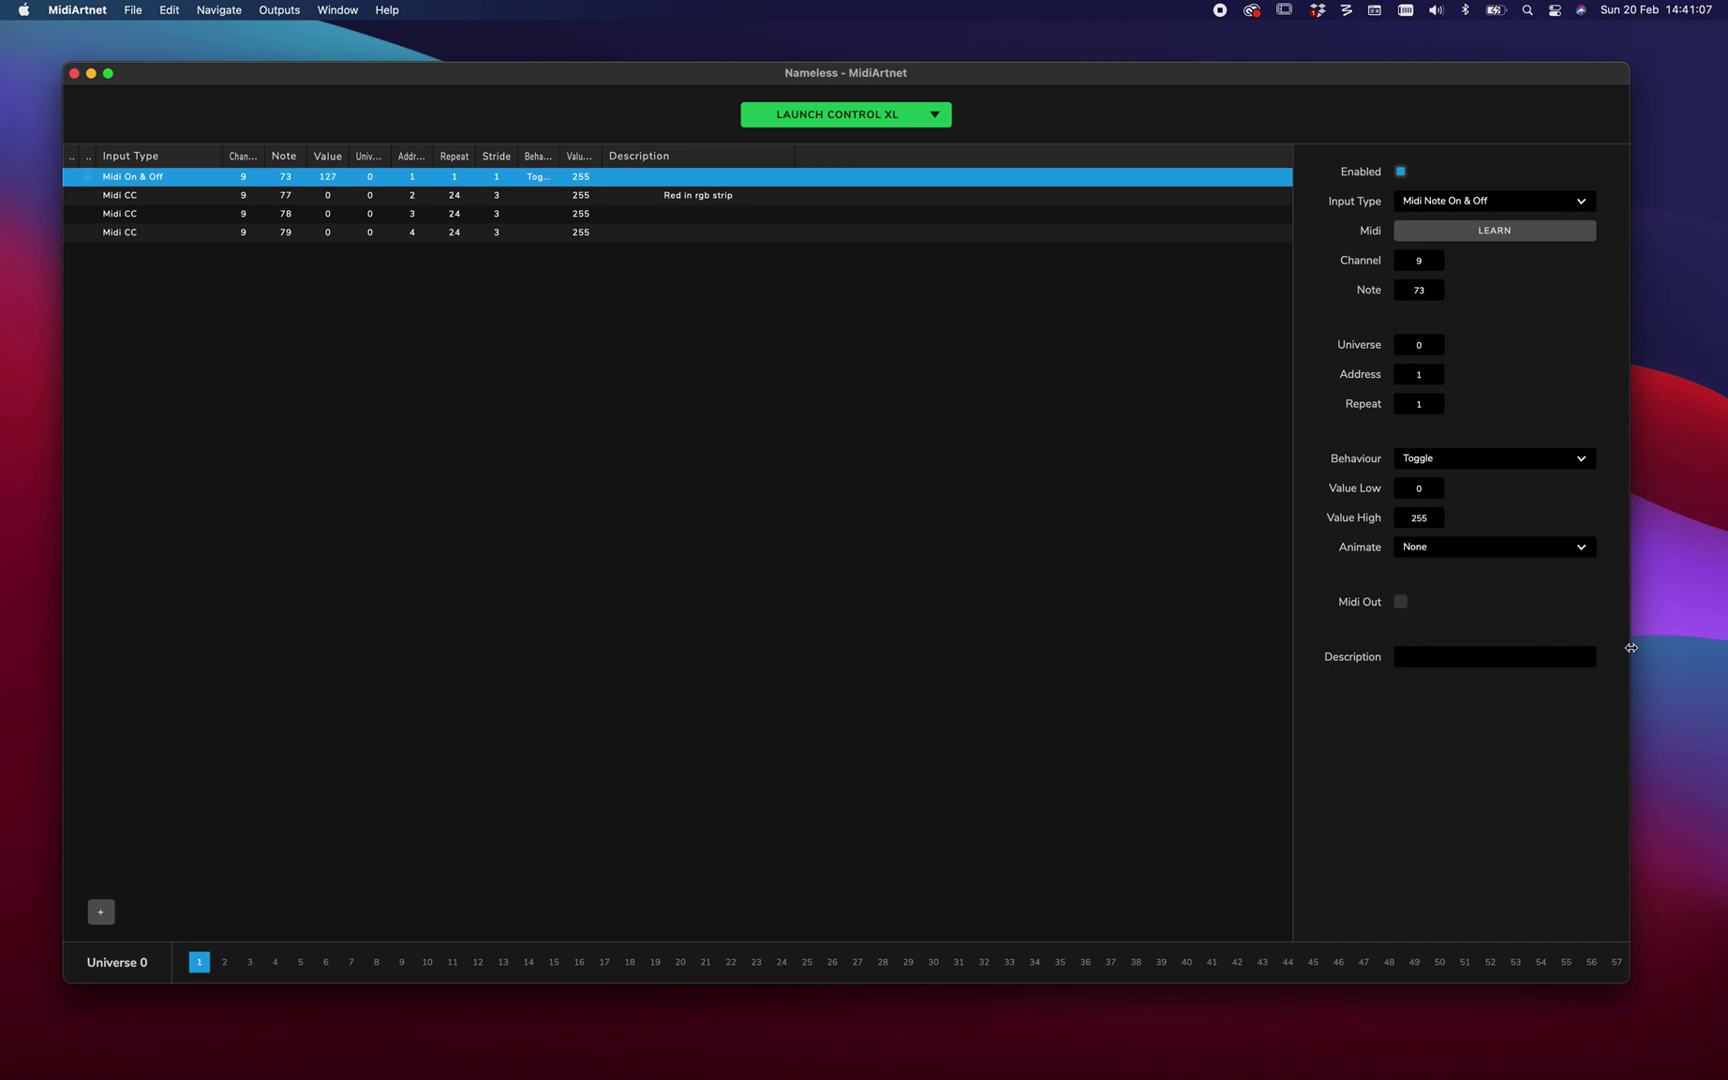
click(1412, 457)
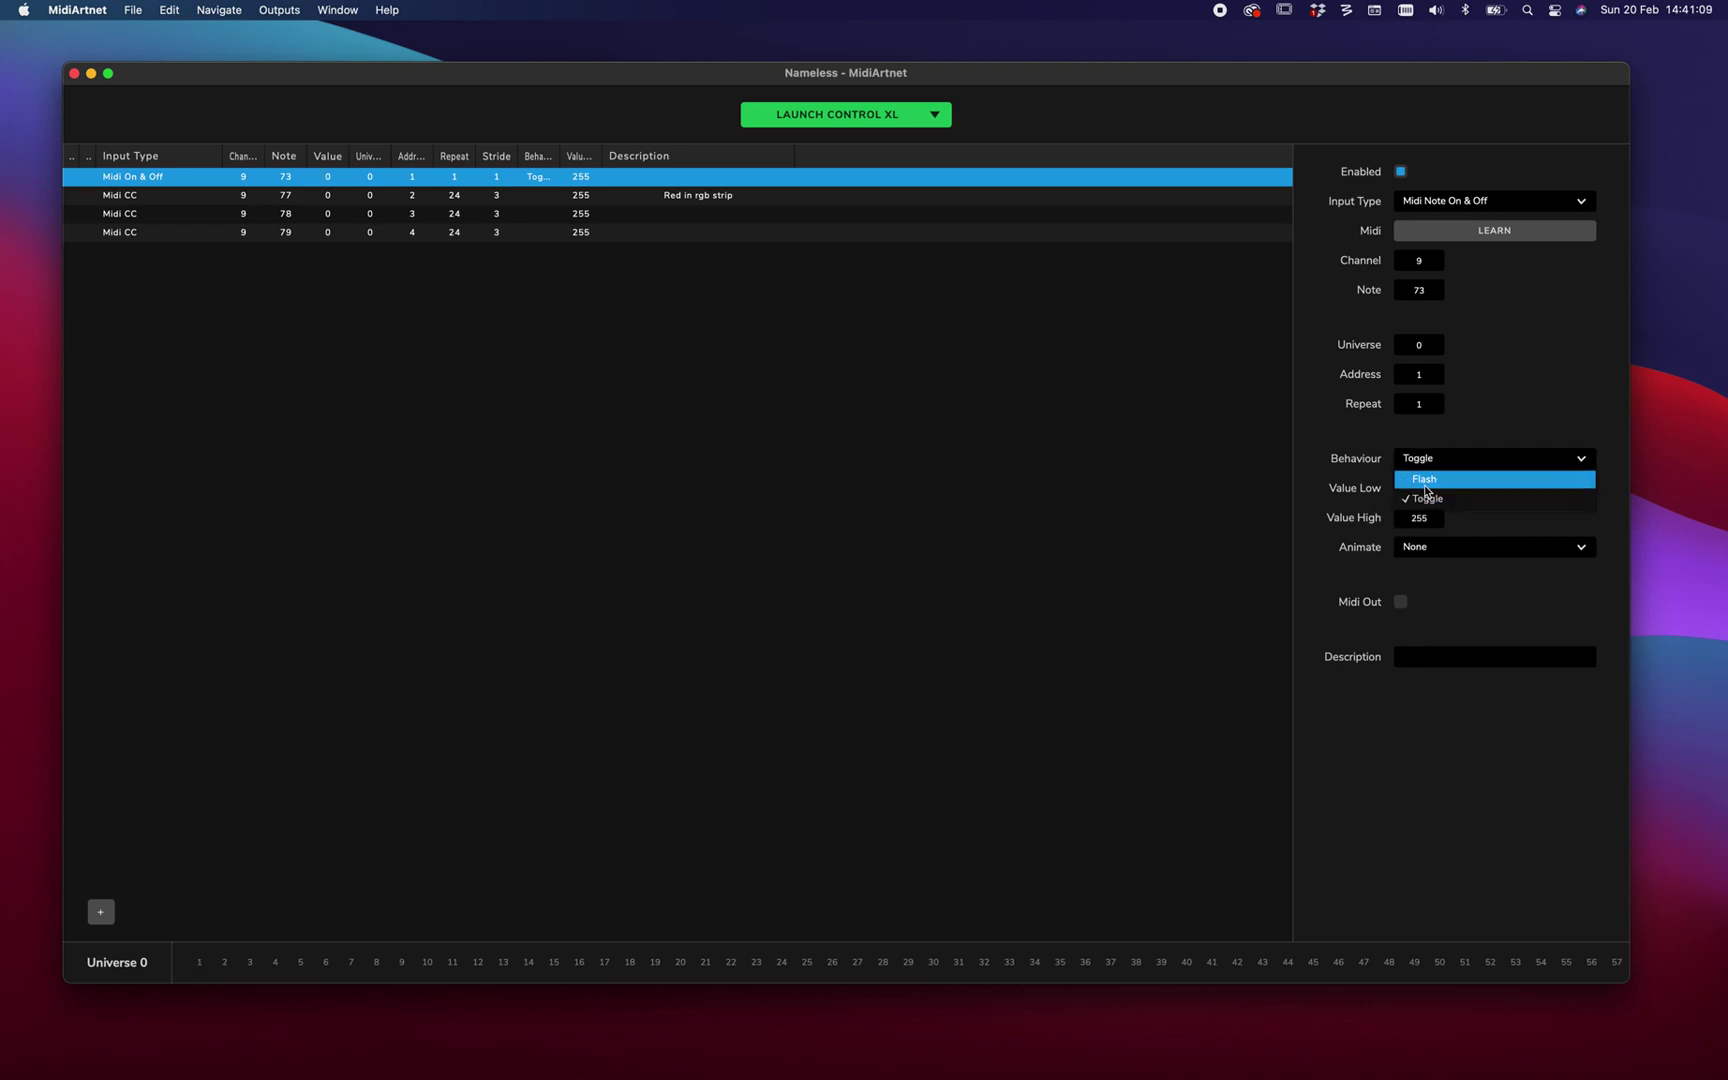
click(1432, 479)
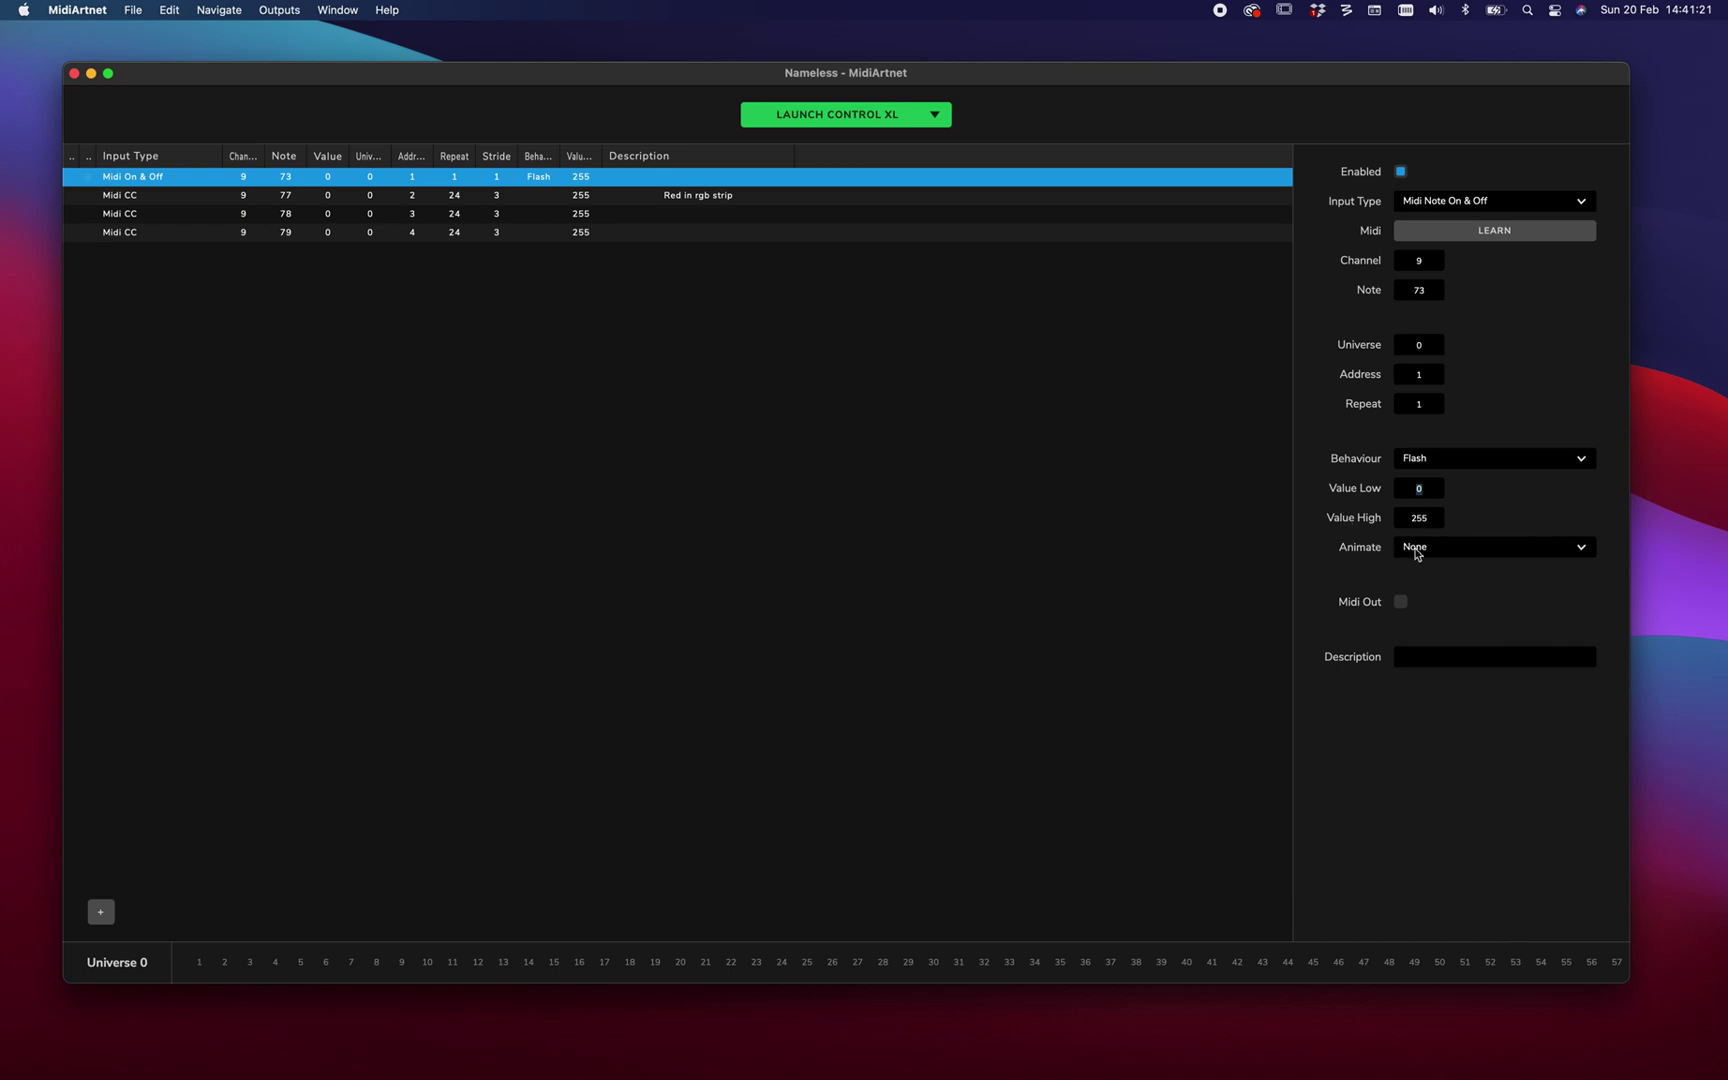
Try inverting the note 73 mapping with Value Low 255 and Value High 0, and restore them to 0 and 255.
click(1406, 489)
text(255)
text(0)
click(1406, 489)
text(0)
key(Tab)
text(255)
Set the note 73 mapping to animate In & Out with the Sine In Out transition.
click(1468, 553)
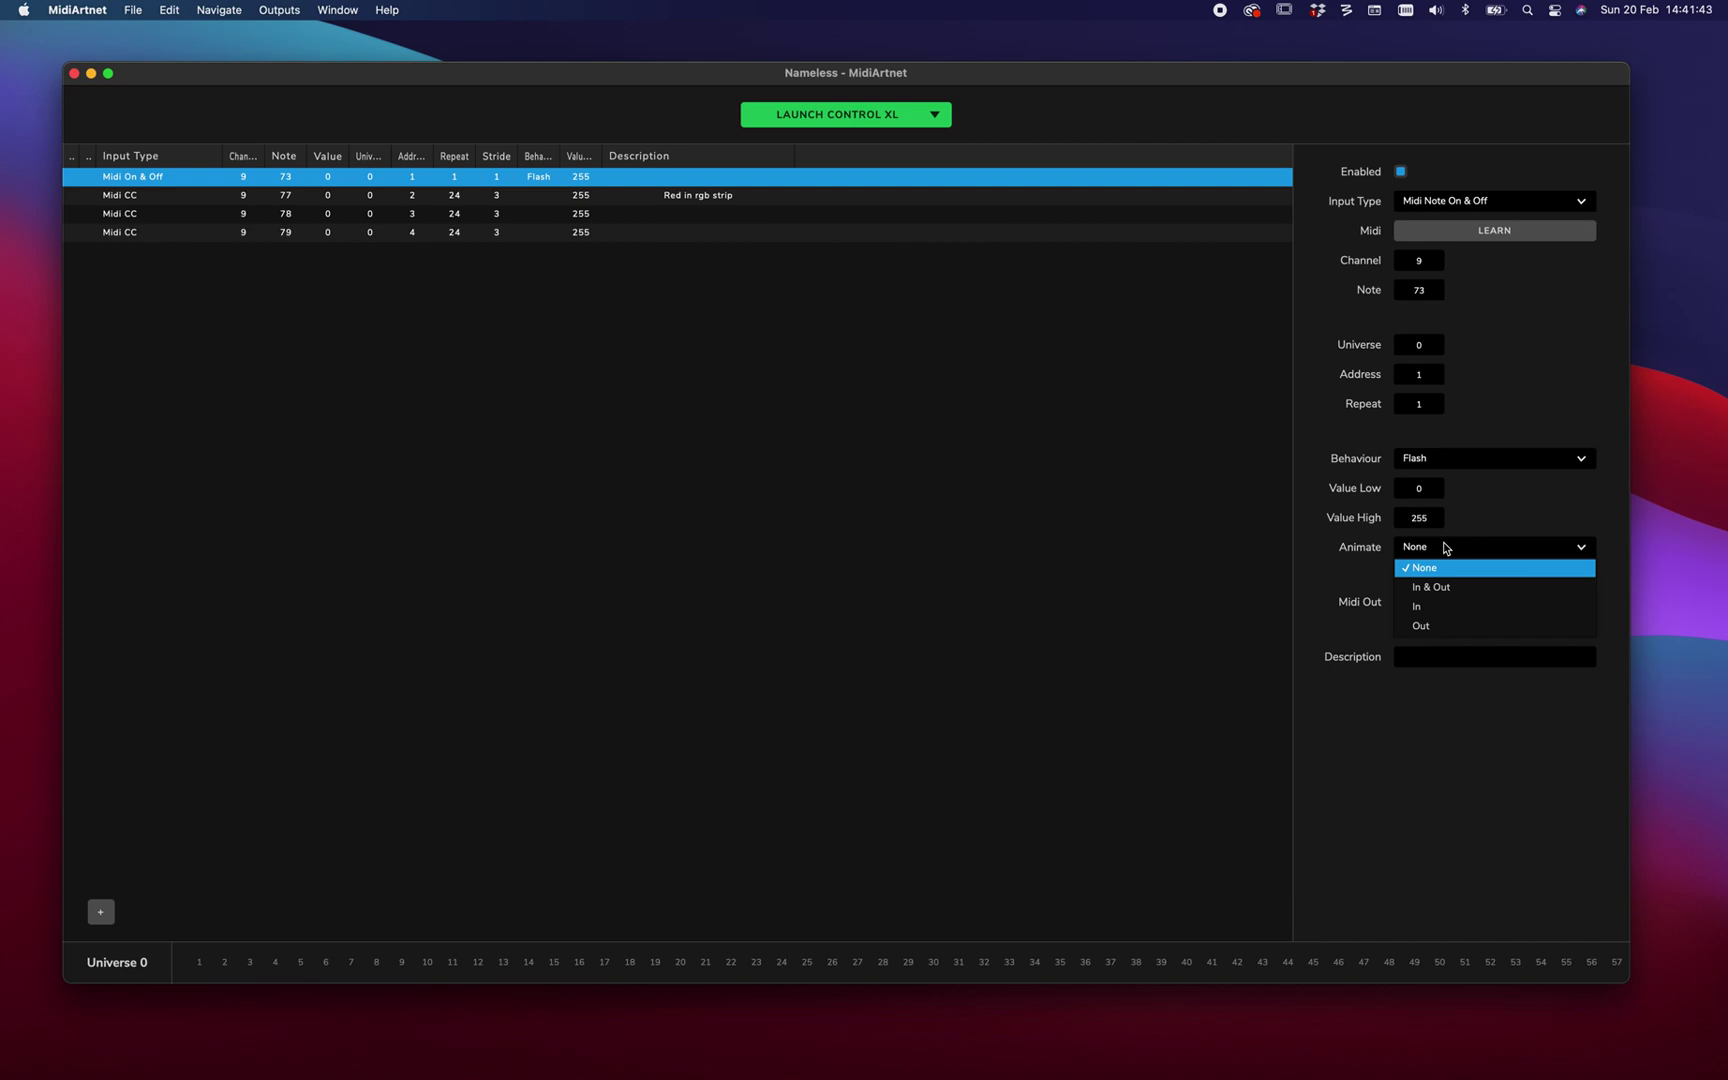
click(1412, 588)
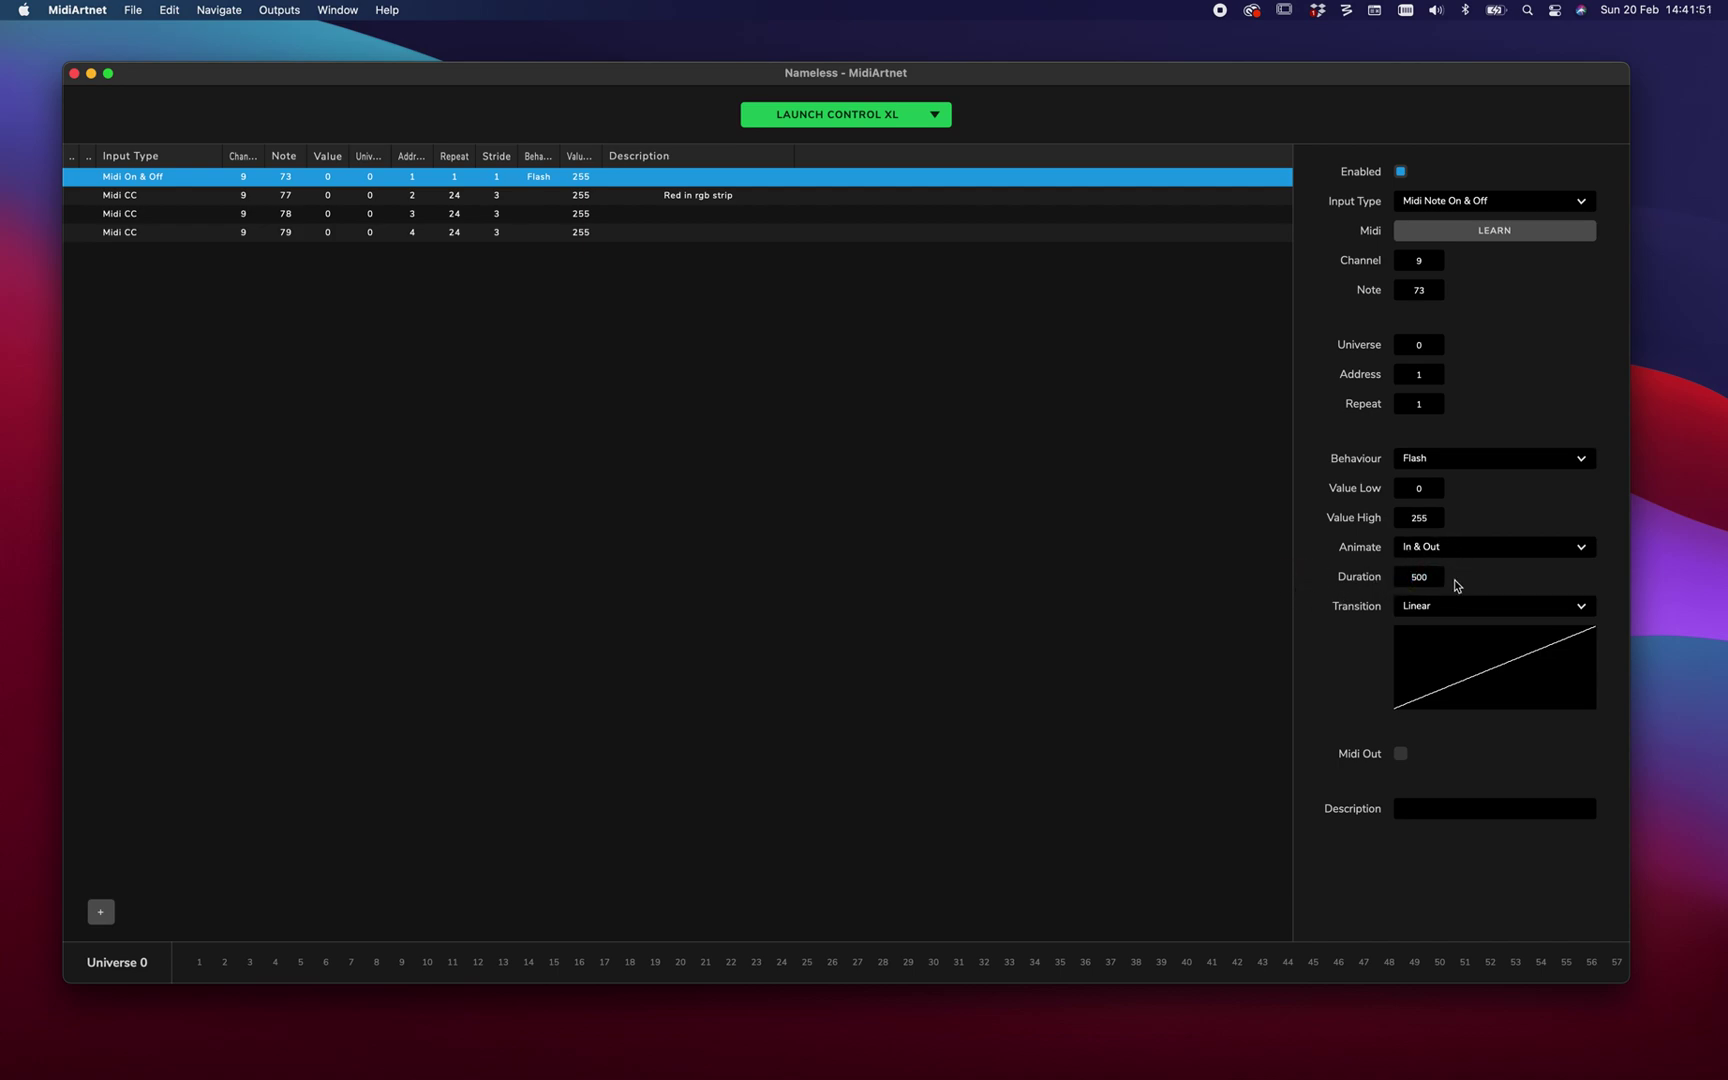
click(1426, 607)
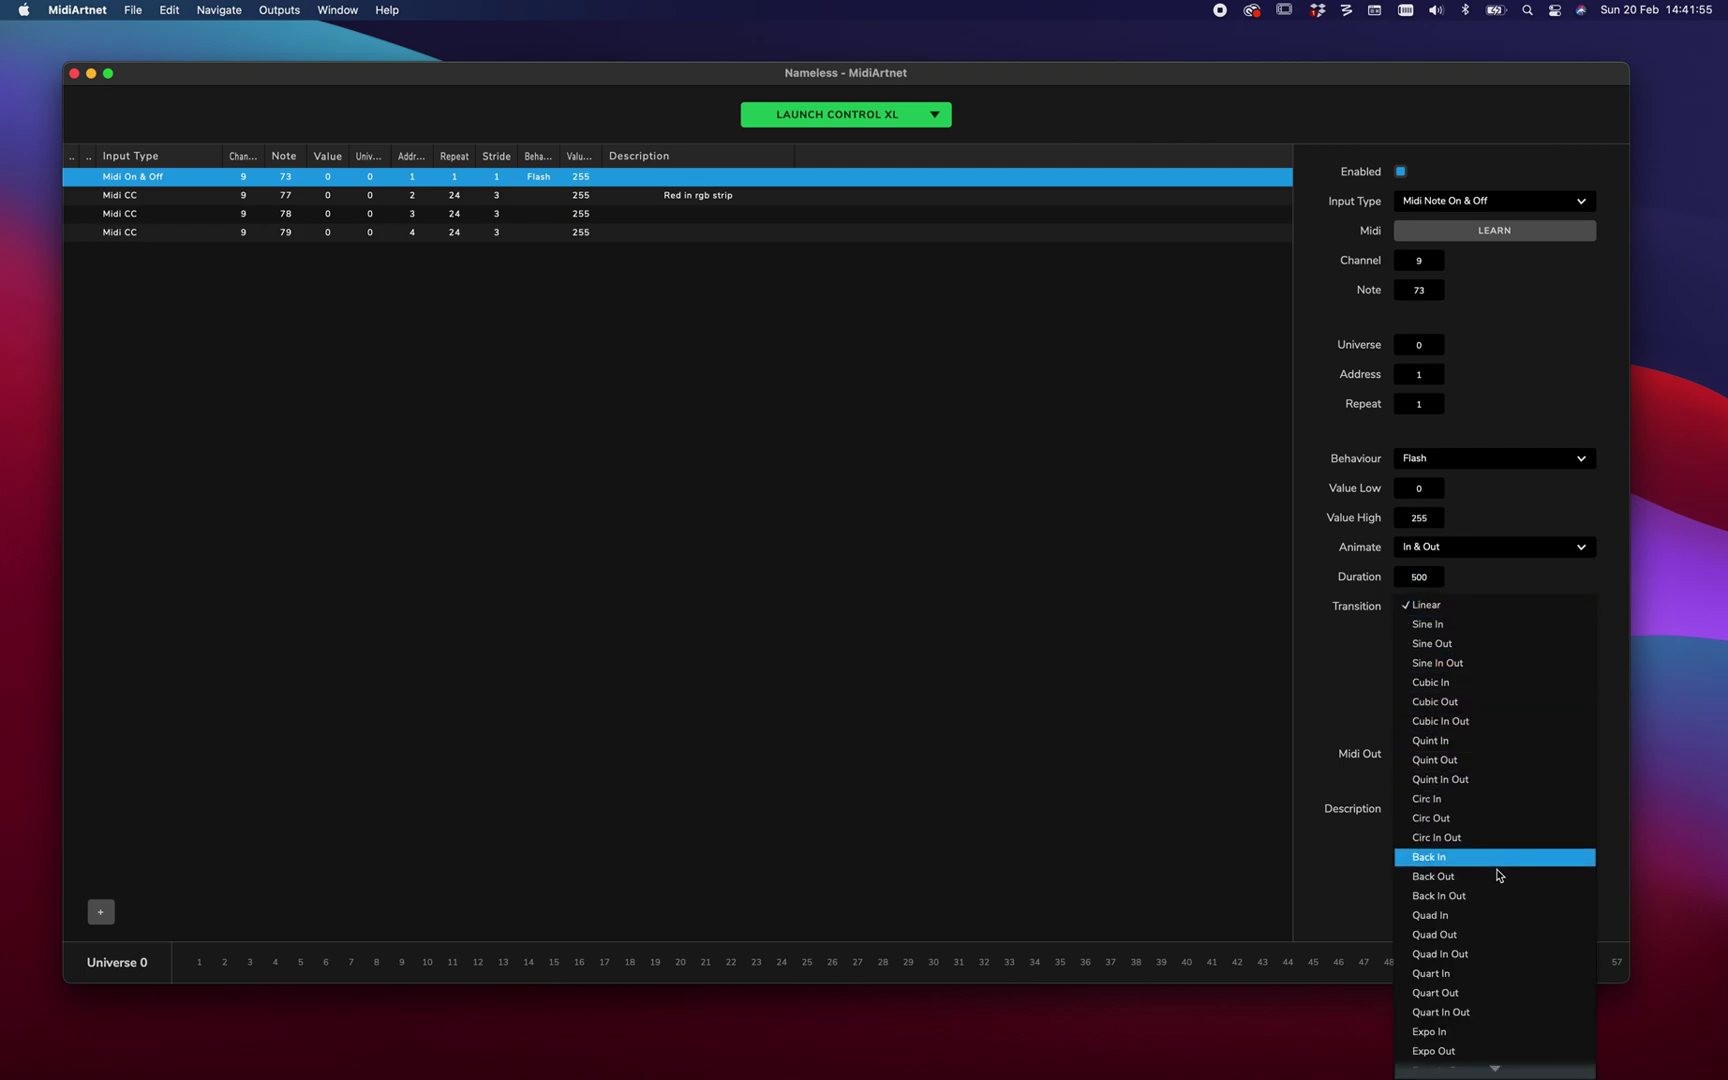
scroll(1497, 872, down, 3)
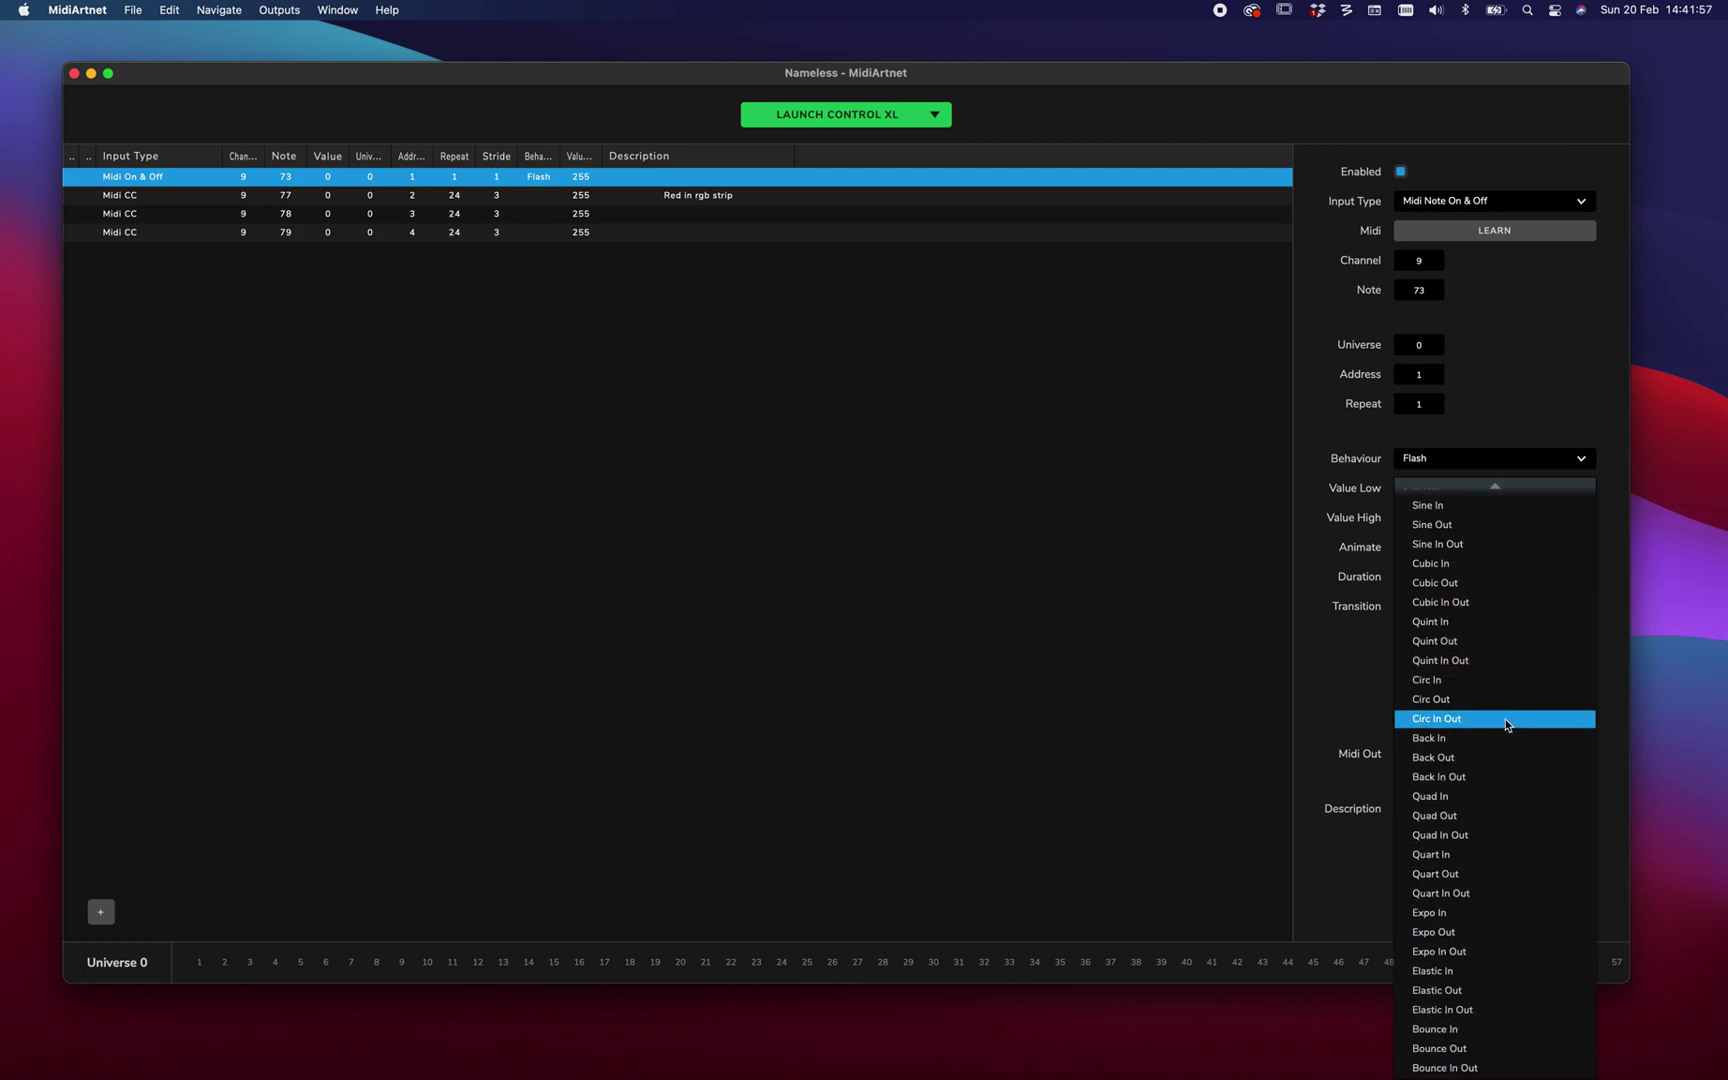
click(1460, 546)
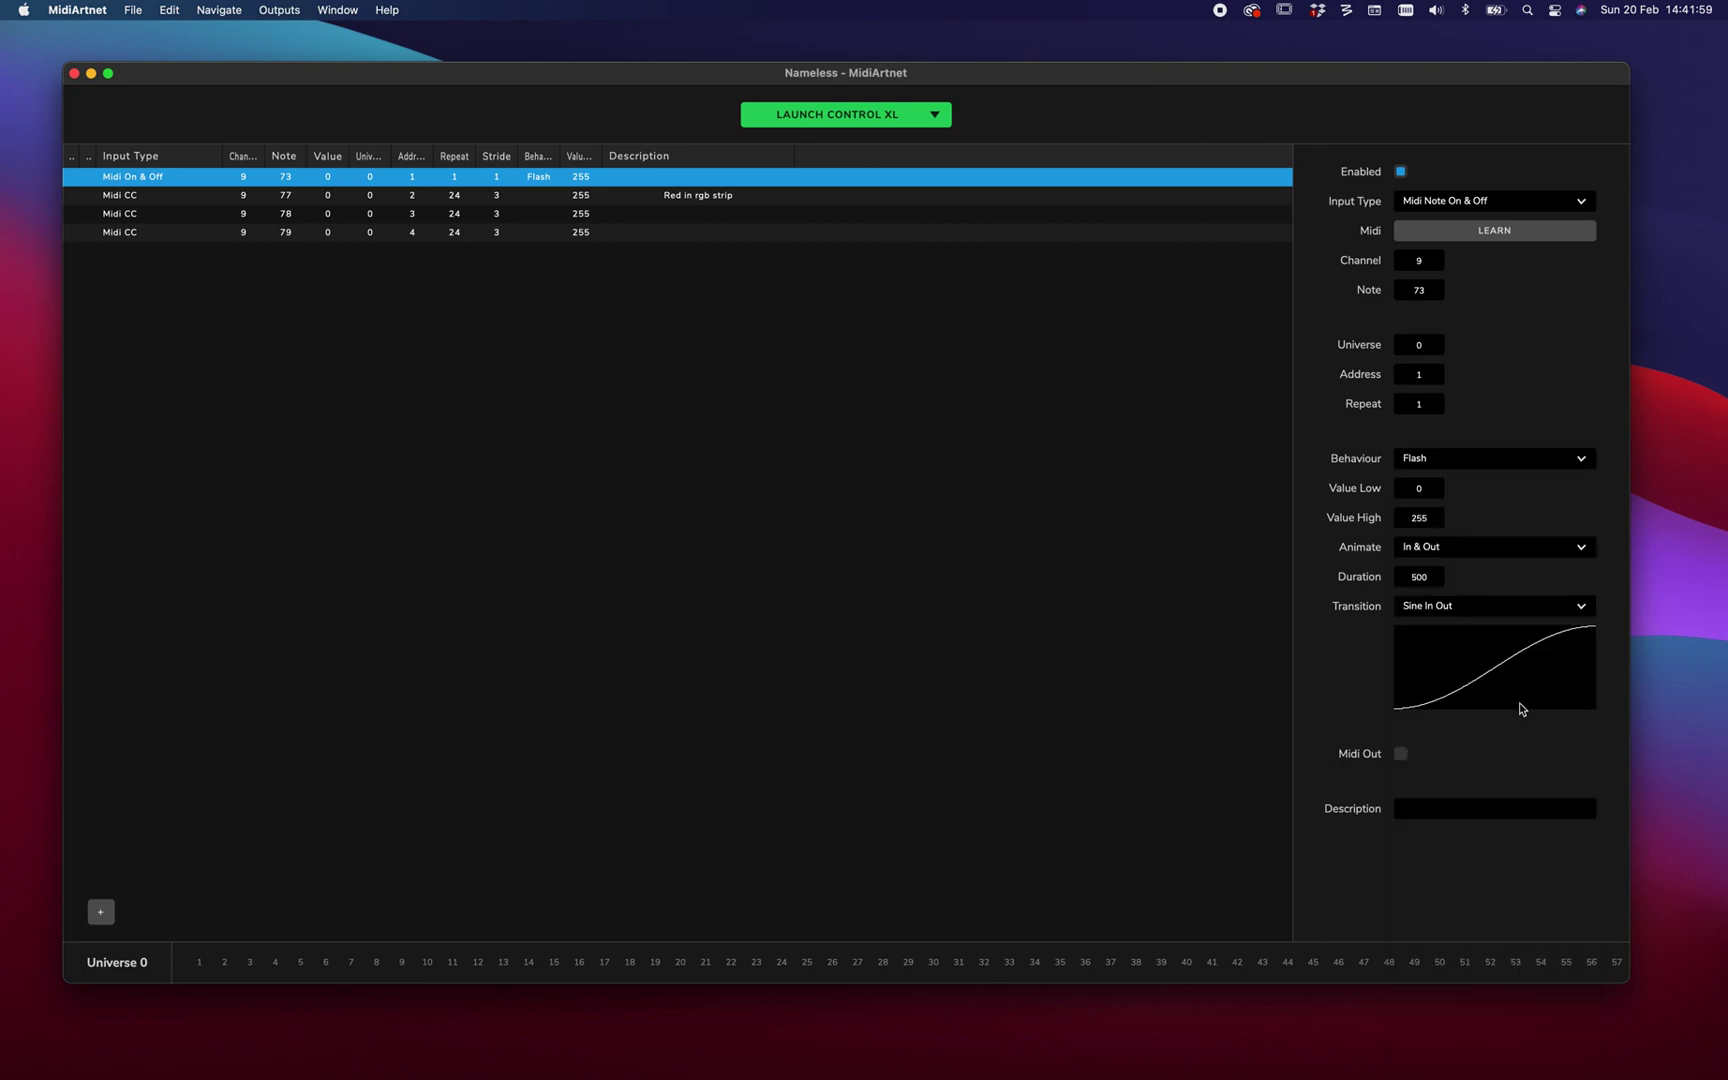
Arrange ArtNetView beside MidiArtnet, closing the stray Safari page, check channel 1's history graph, and return to MidiArtnet.
drag(1630, 736, 1336, 756)
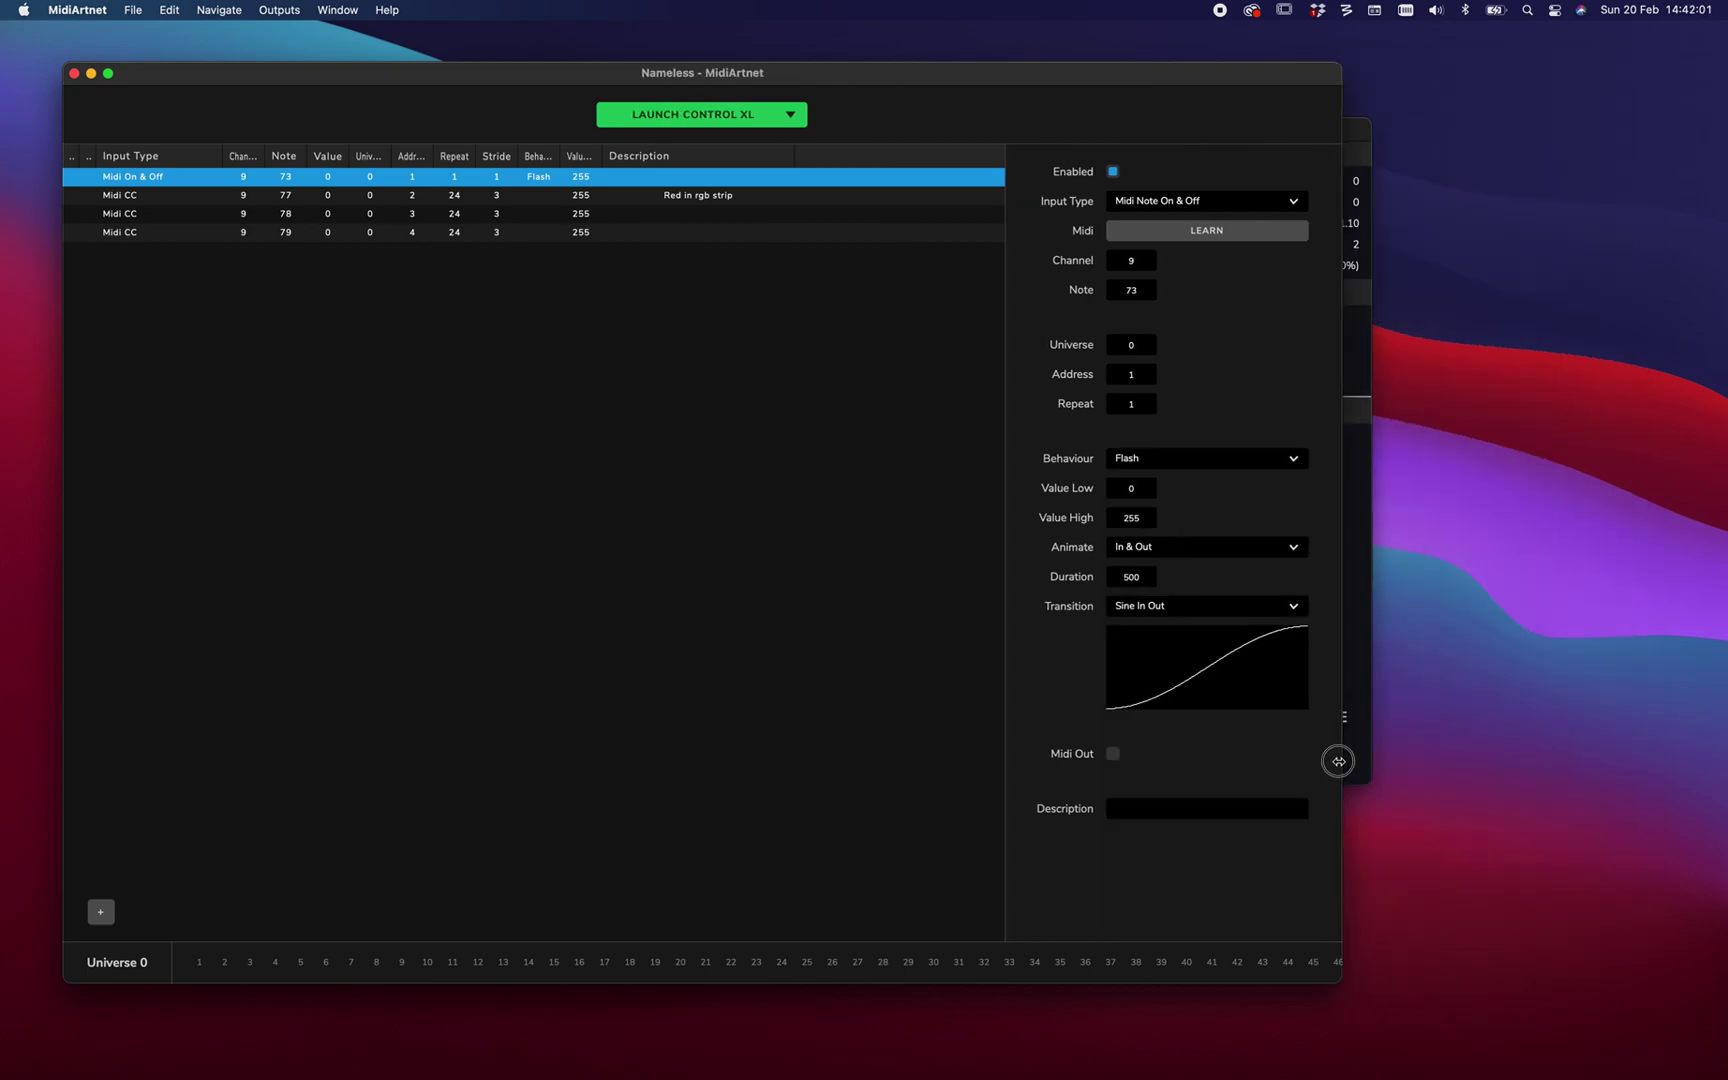
click(1360, 529)
click(1261, 822)
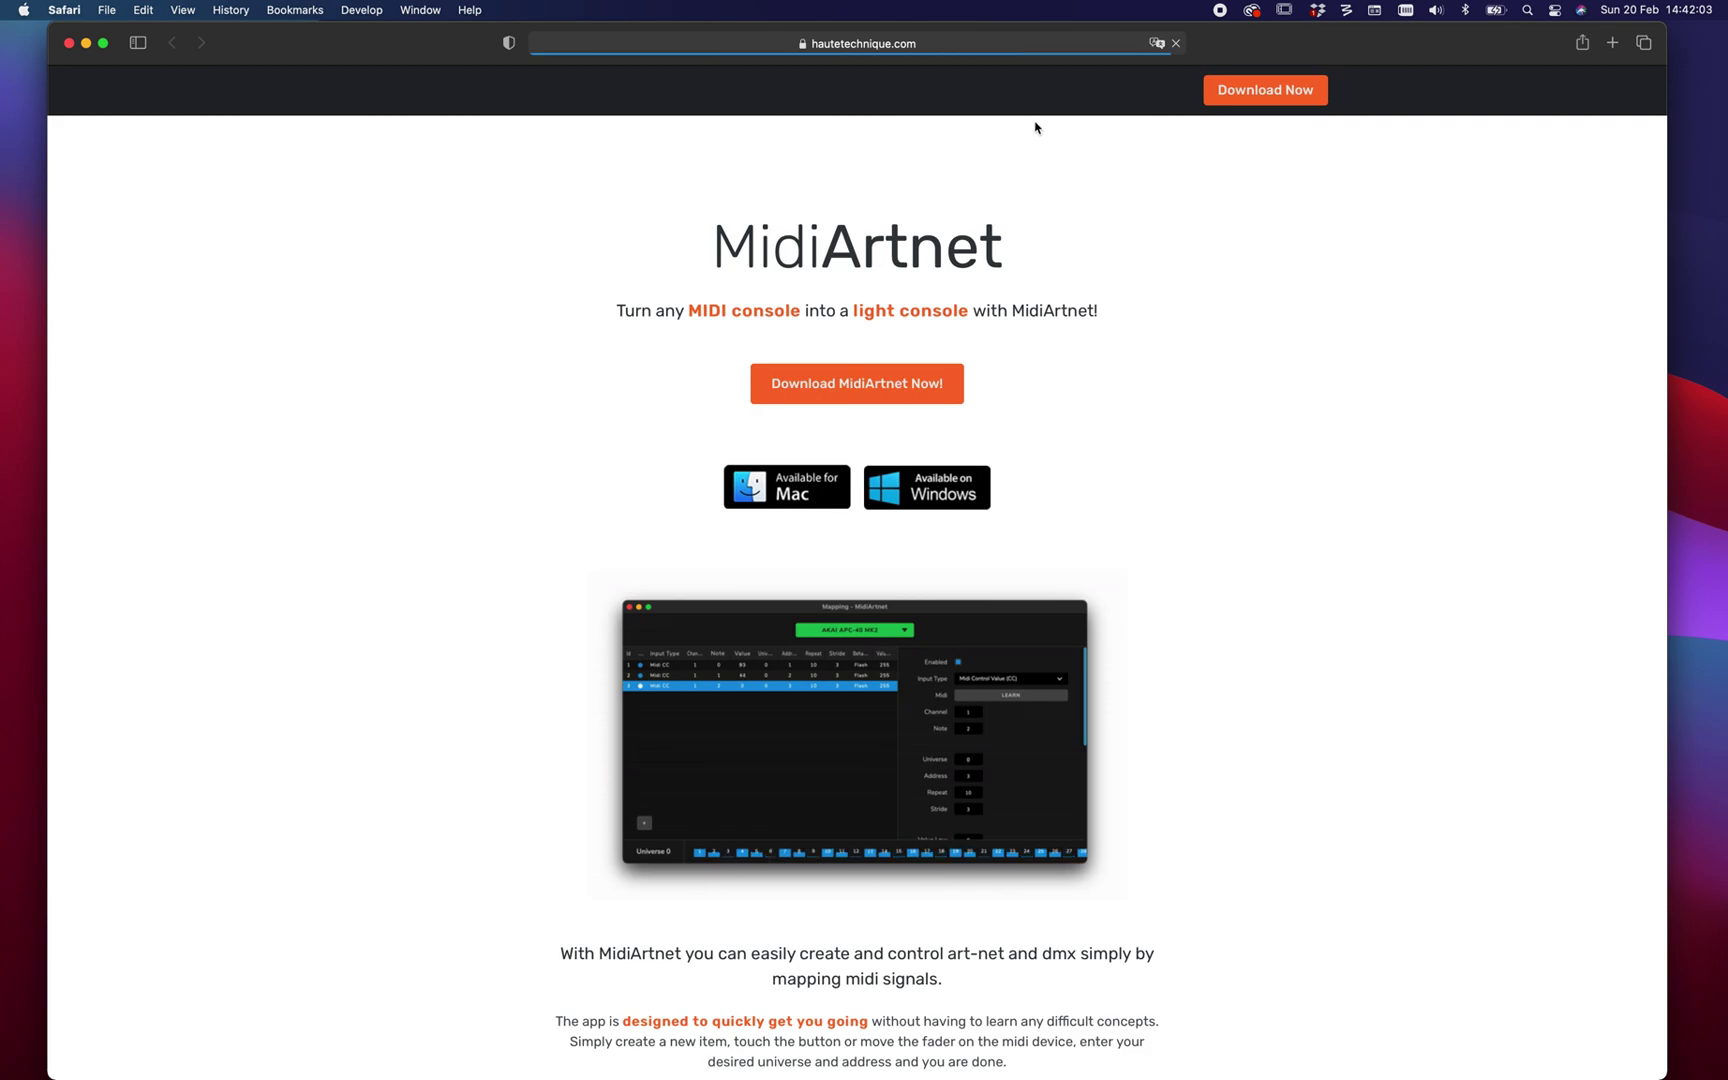
key(super+w)
drag(1044, 150, 1329, 230)
scroll(800, 290, up, 3)
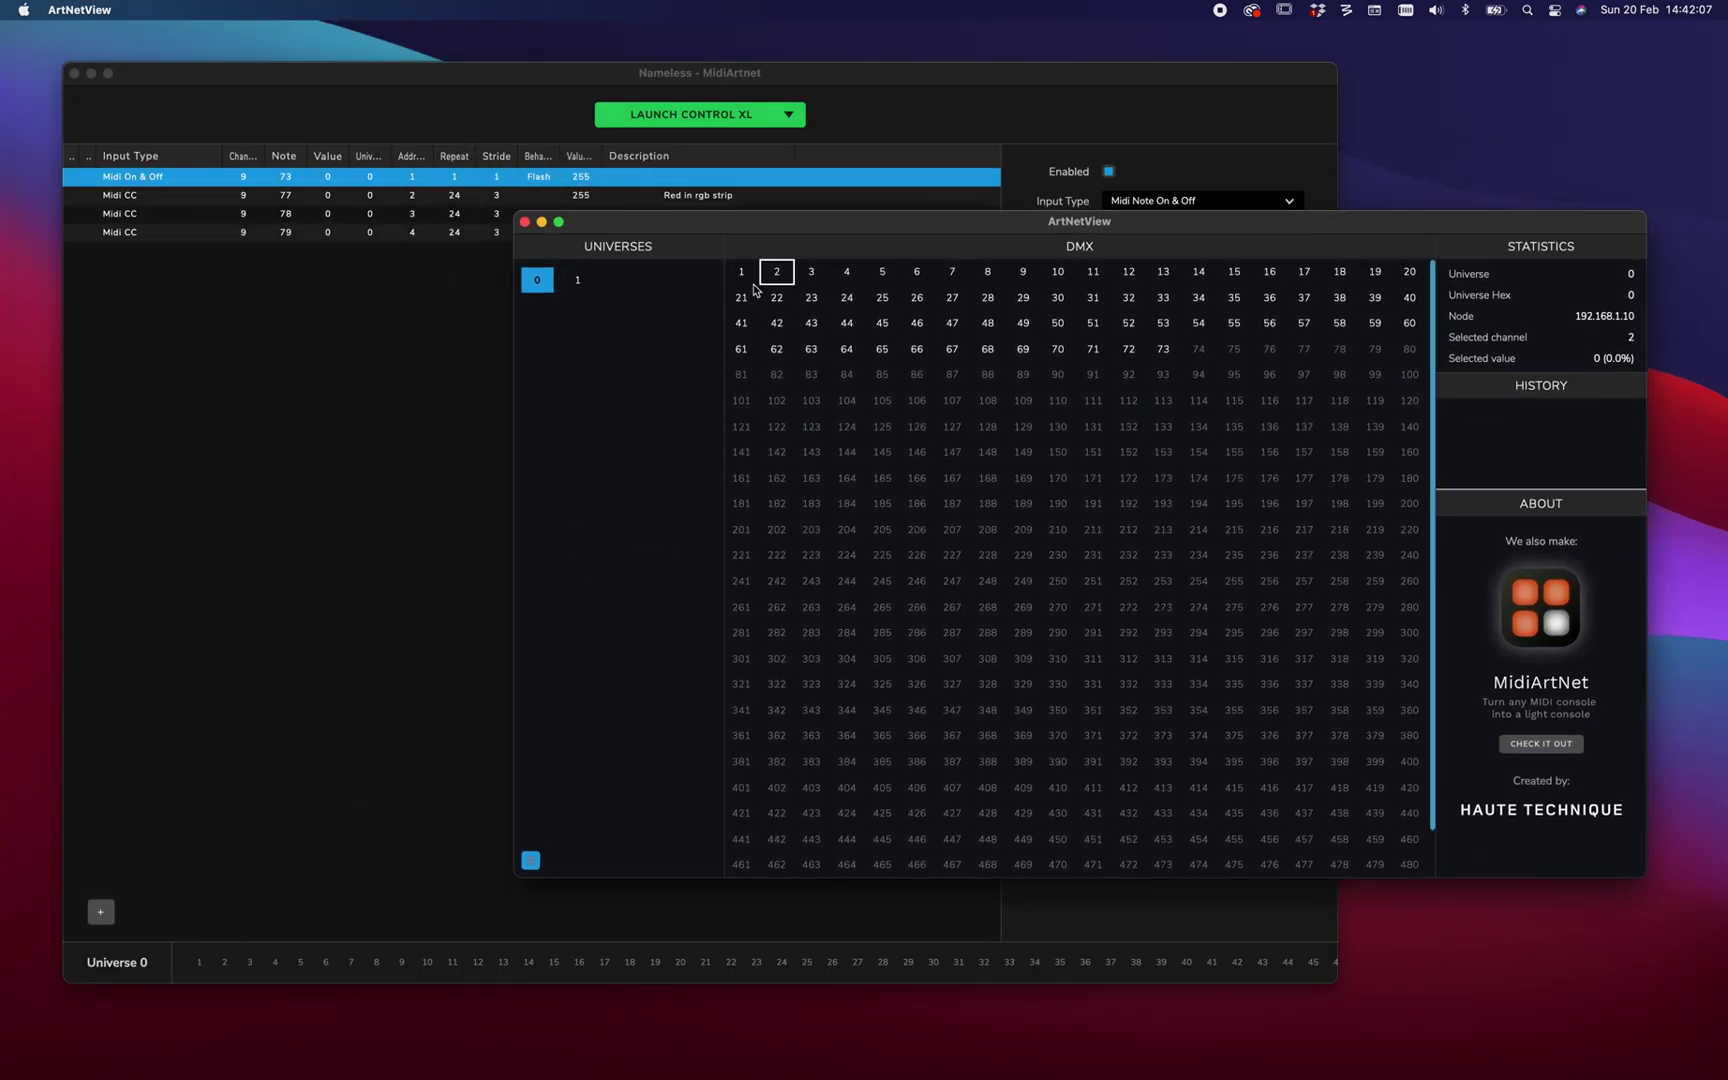
click(478, 608)
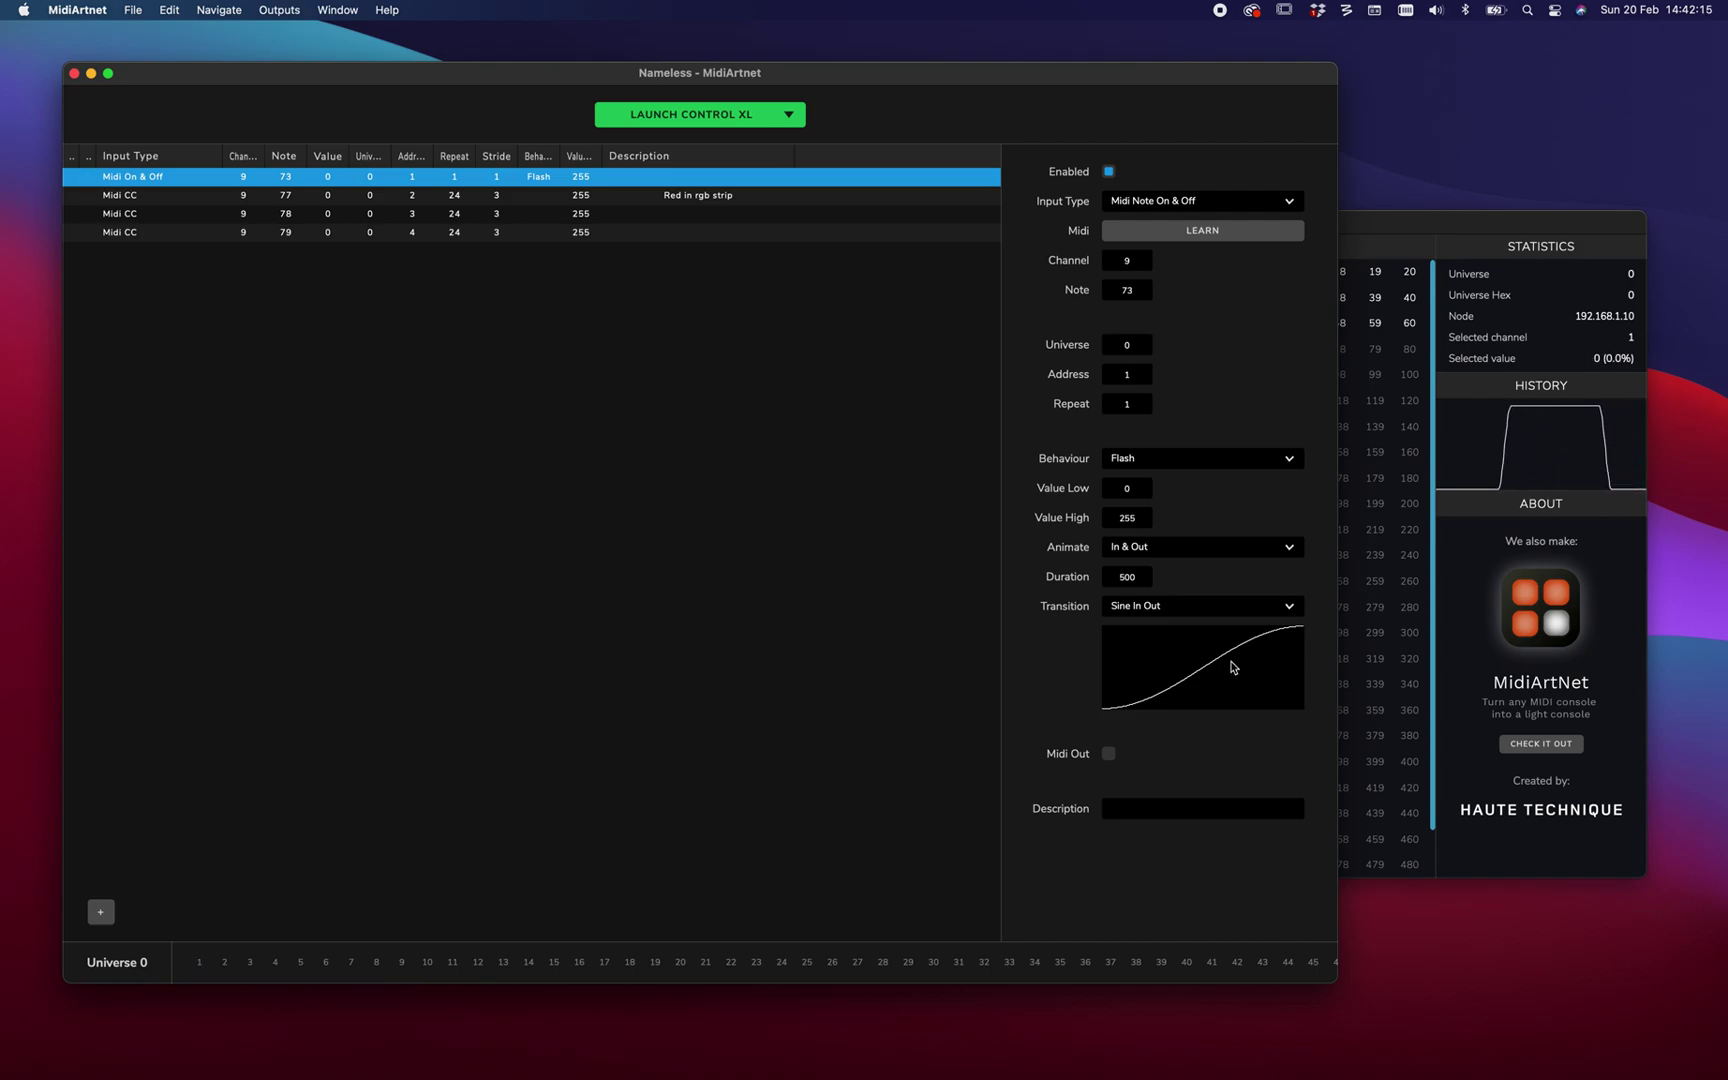
Set the animation duration of the note 73 mapping to 2000.
click(1130, 576)
key(BackSpace)
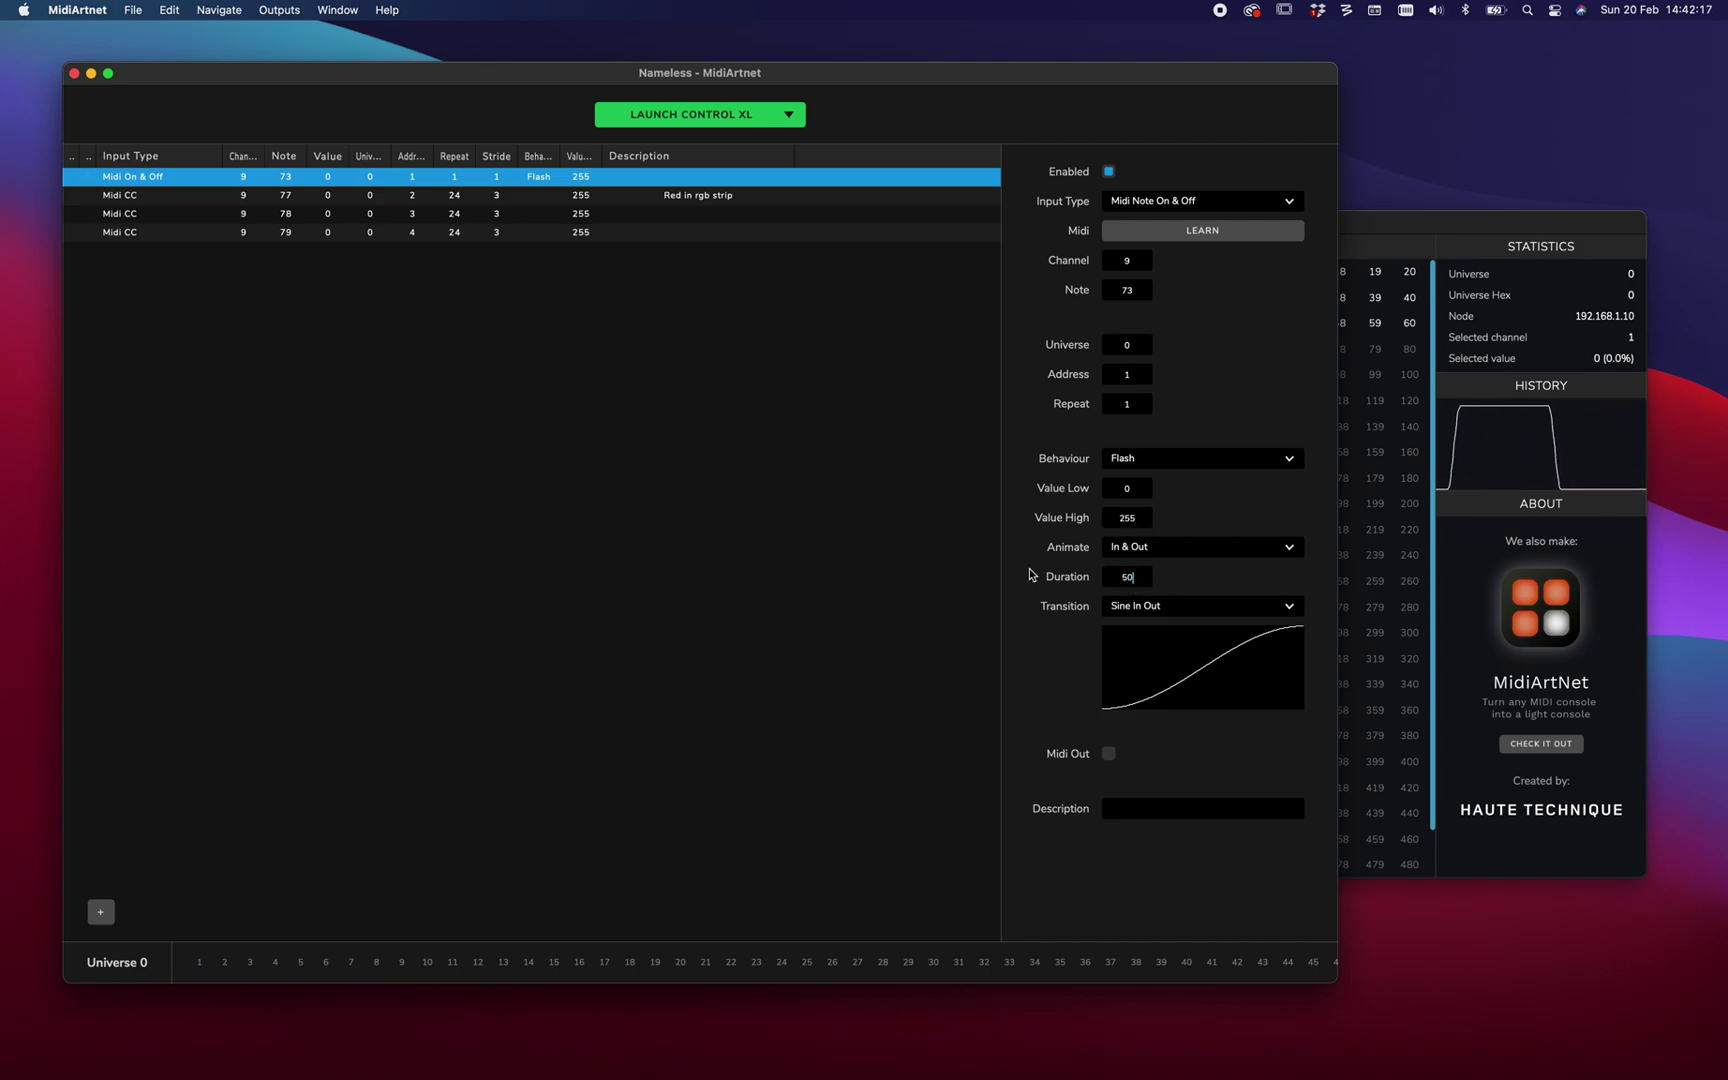
text(0)
key(Return)
text(2000)
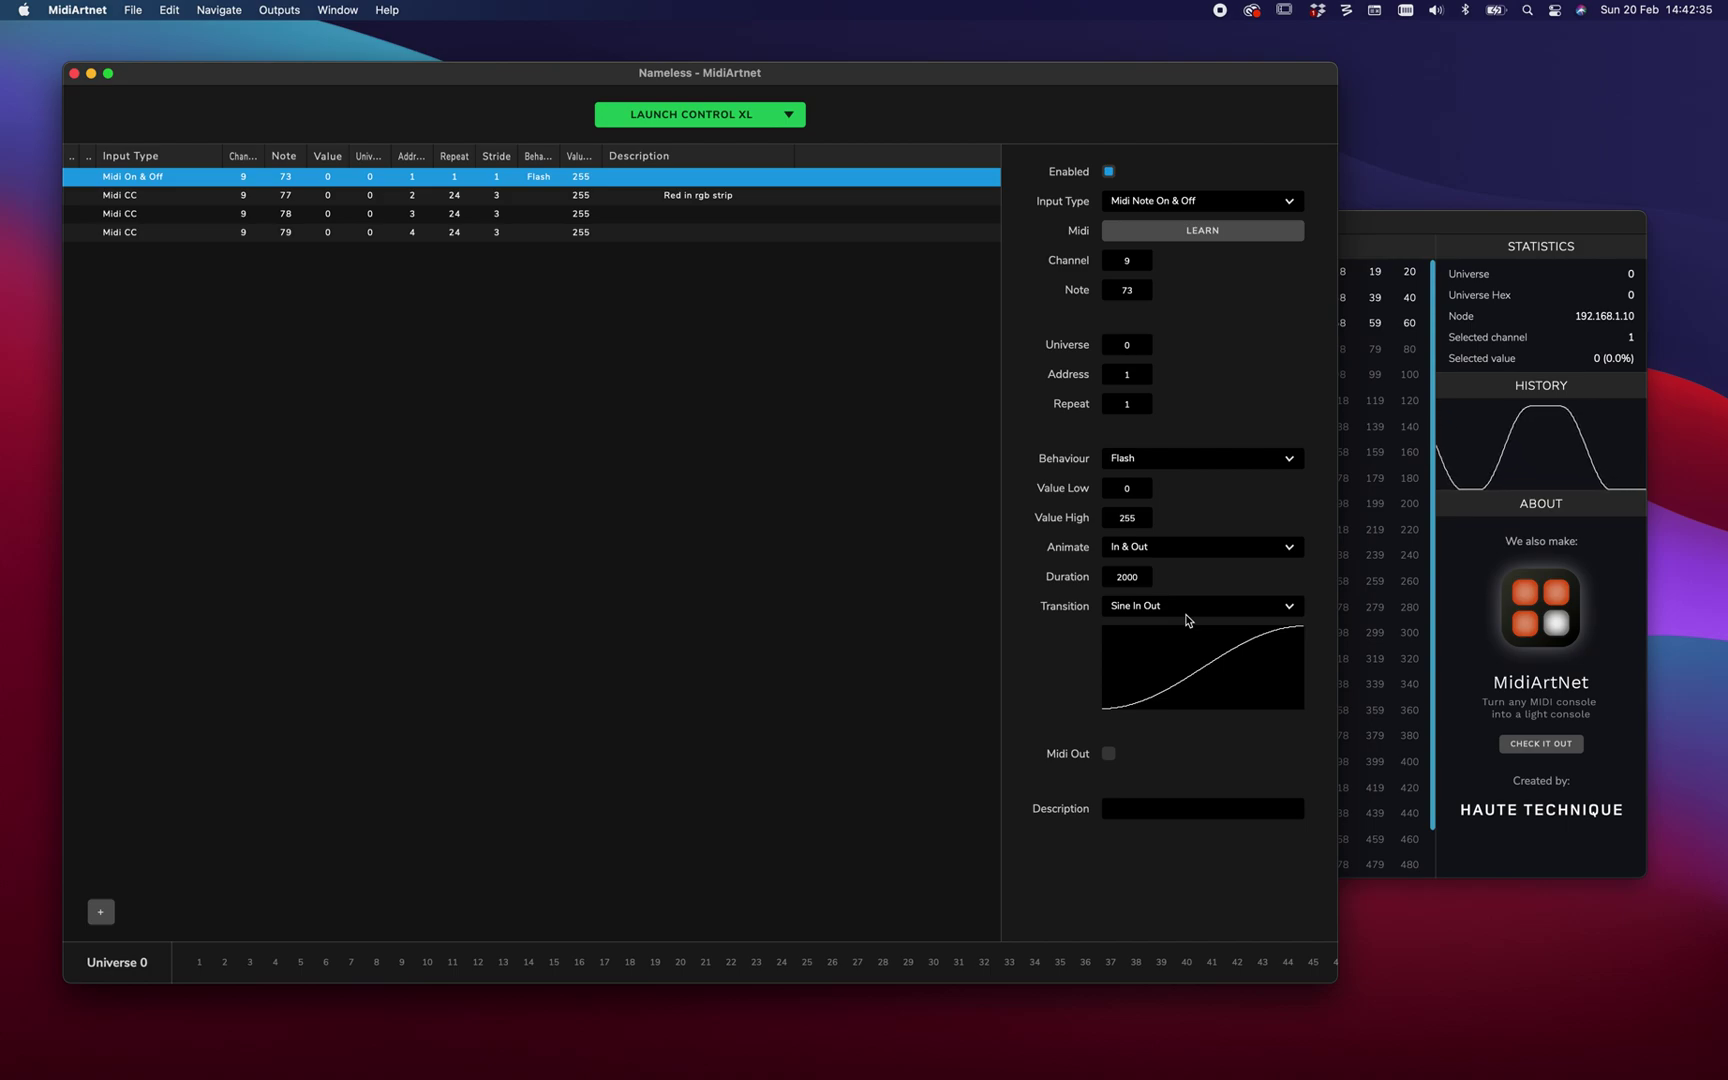
Set the note 73 mapping to animate Out only, with the Expo Out transition.
click(1178, 550)
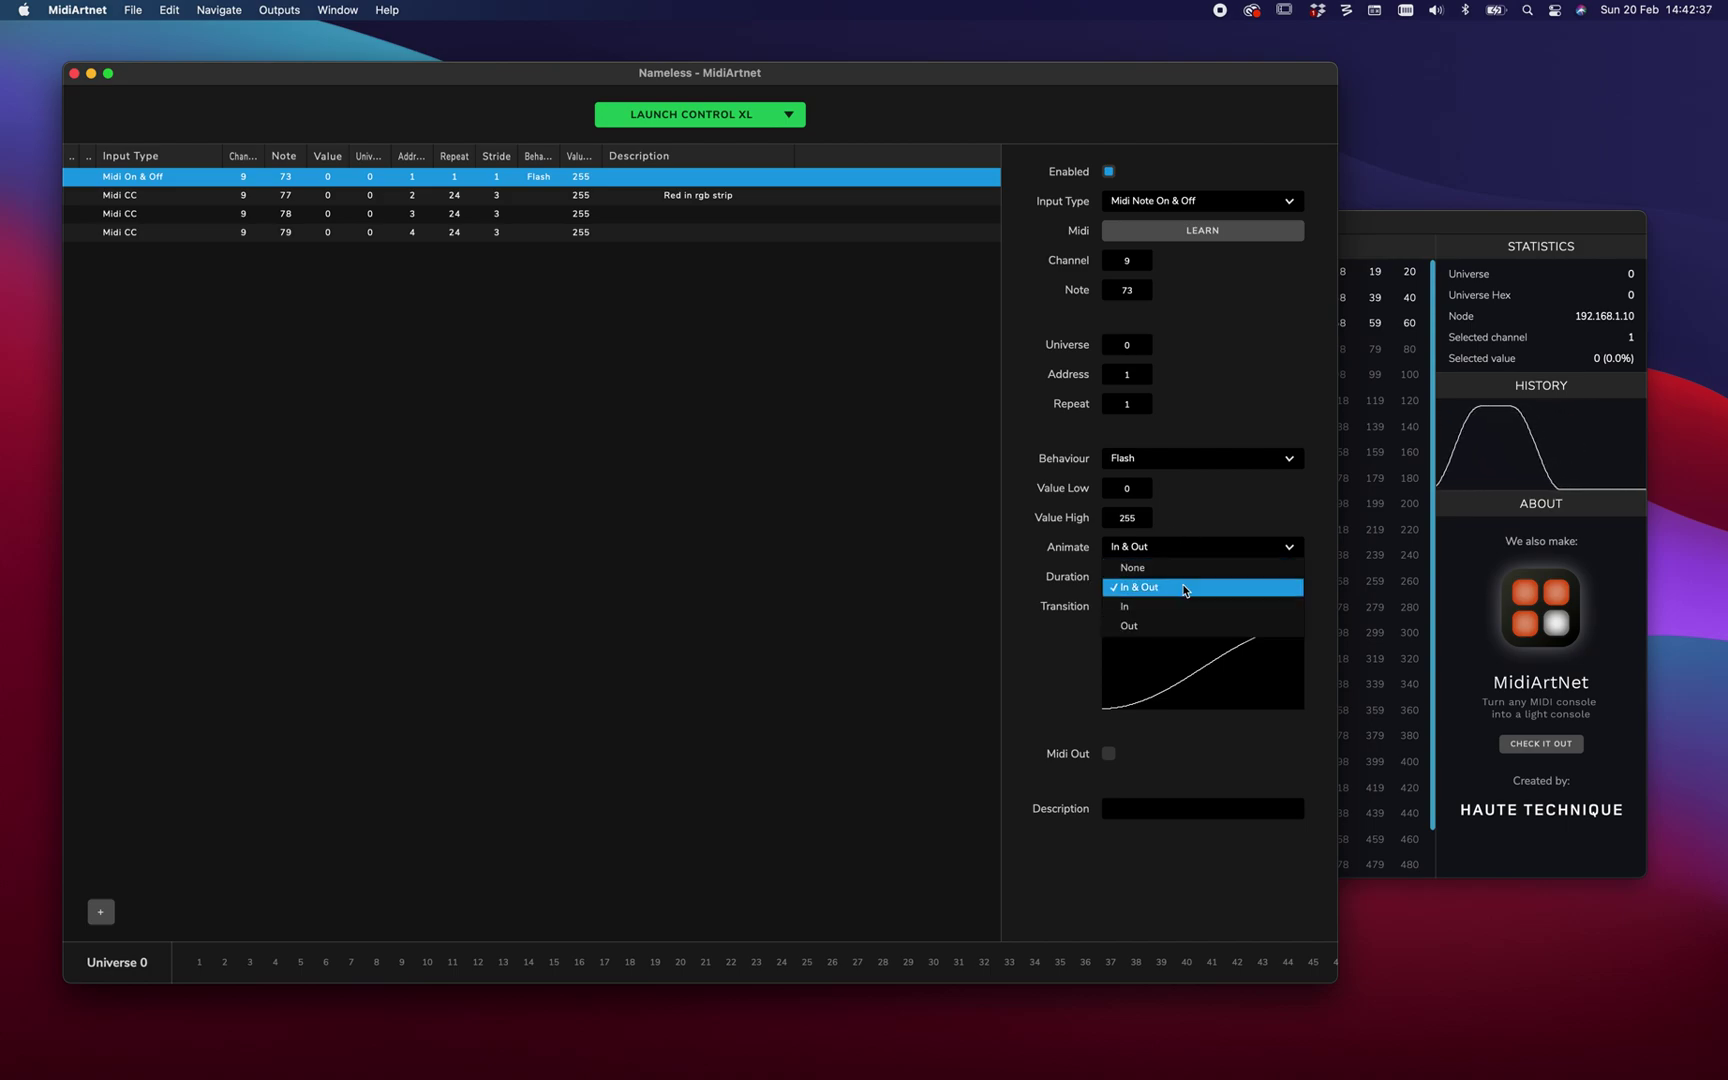
click(1182, 625)
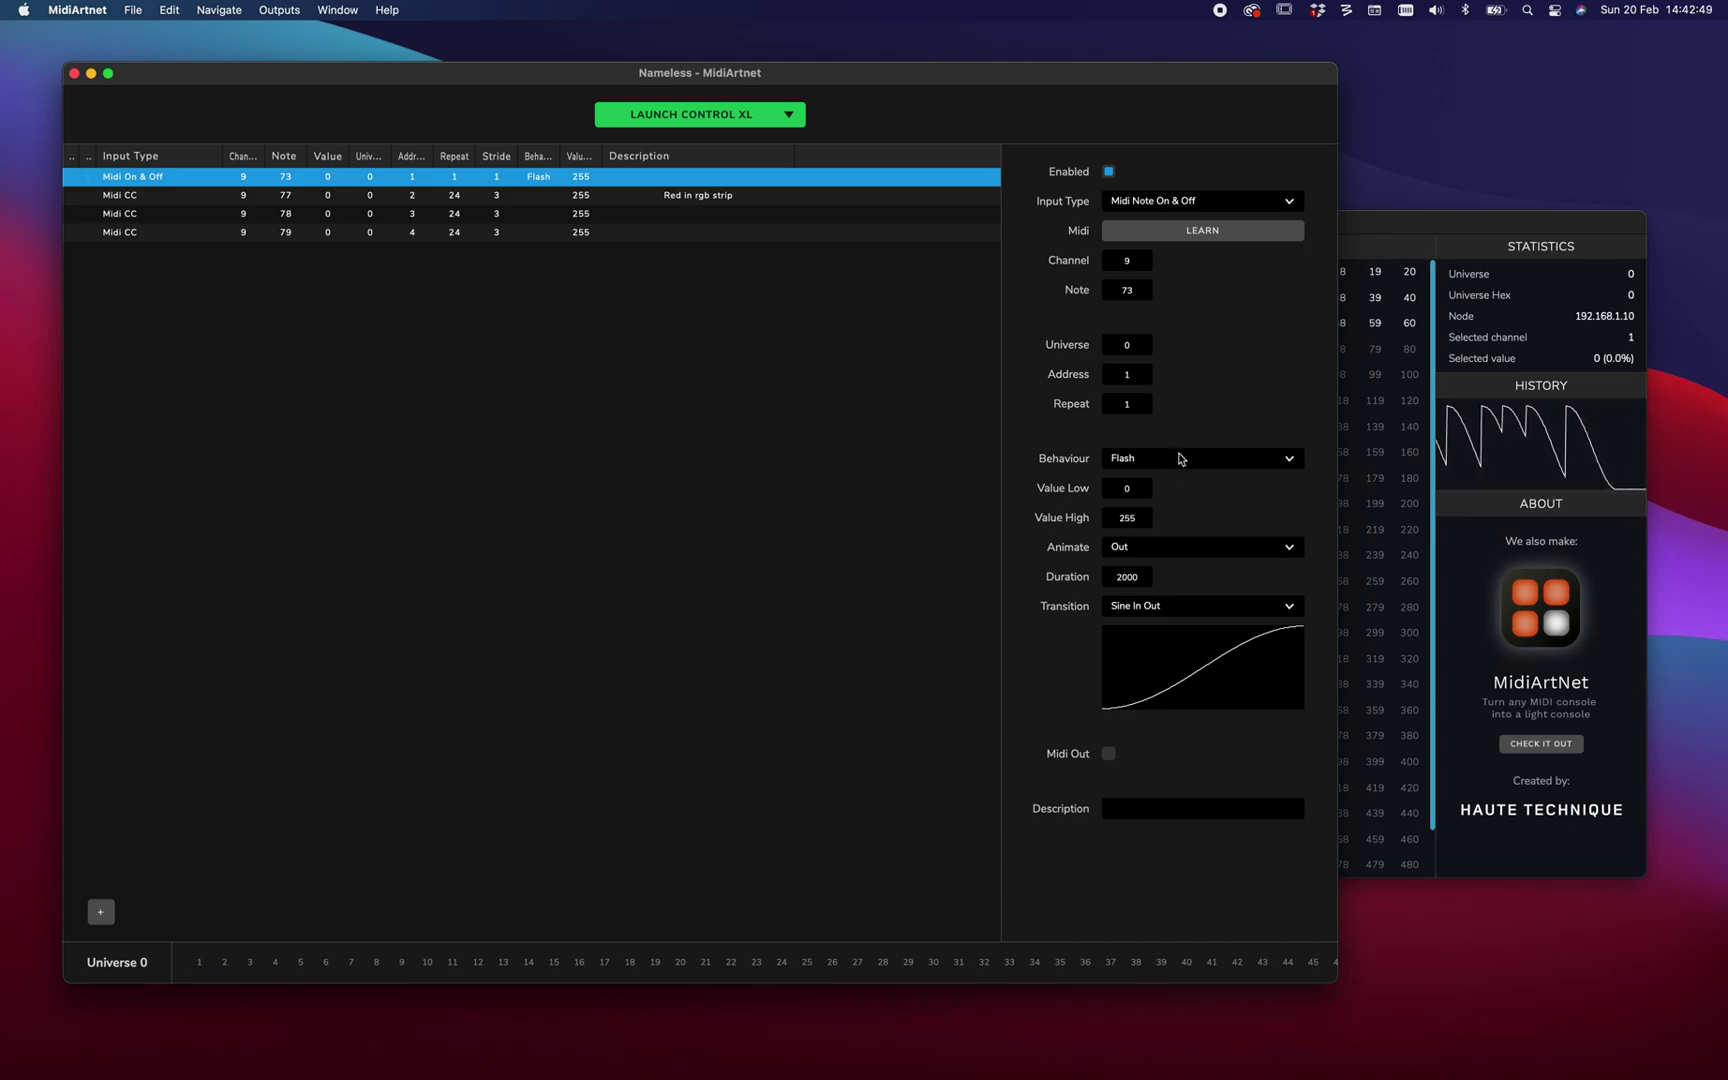
click(1177, 608)
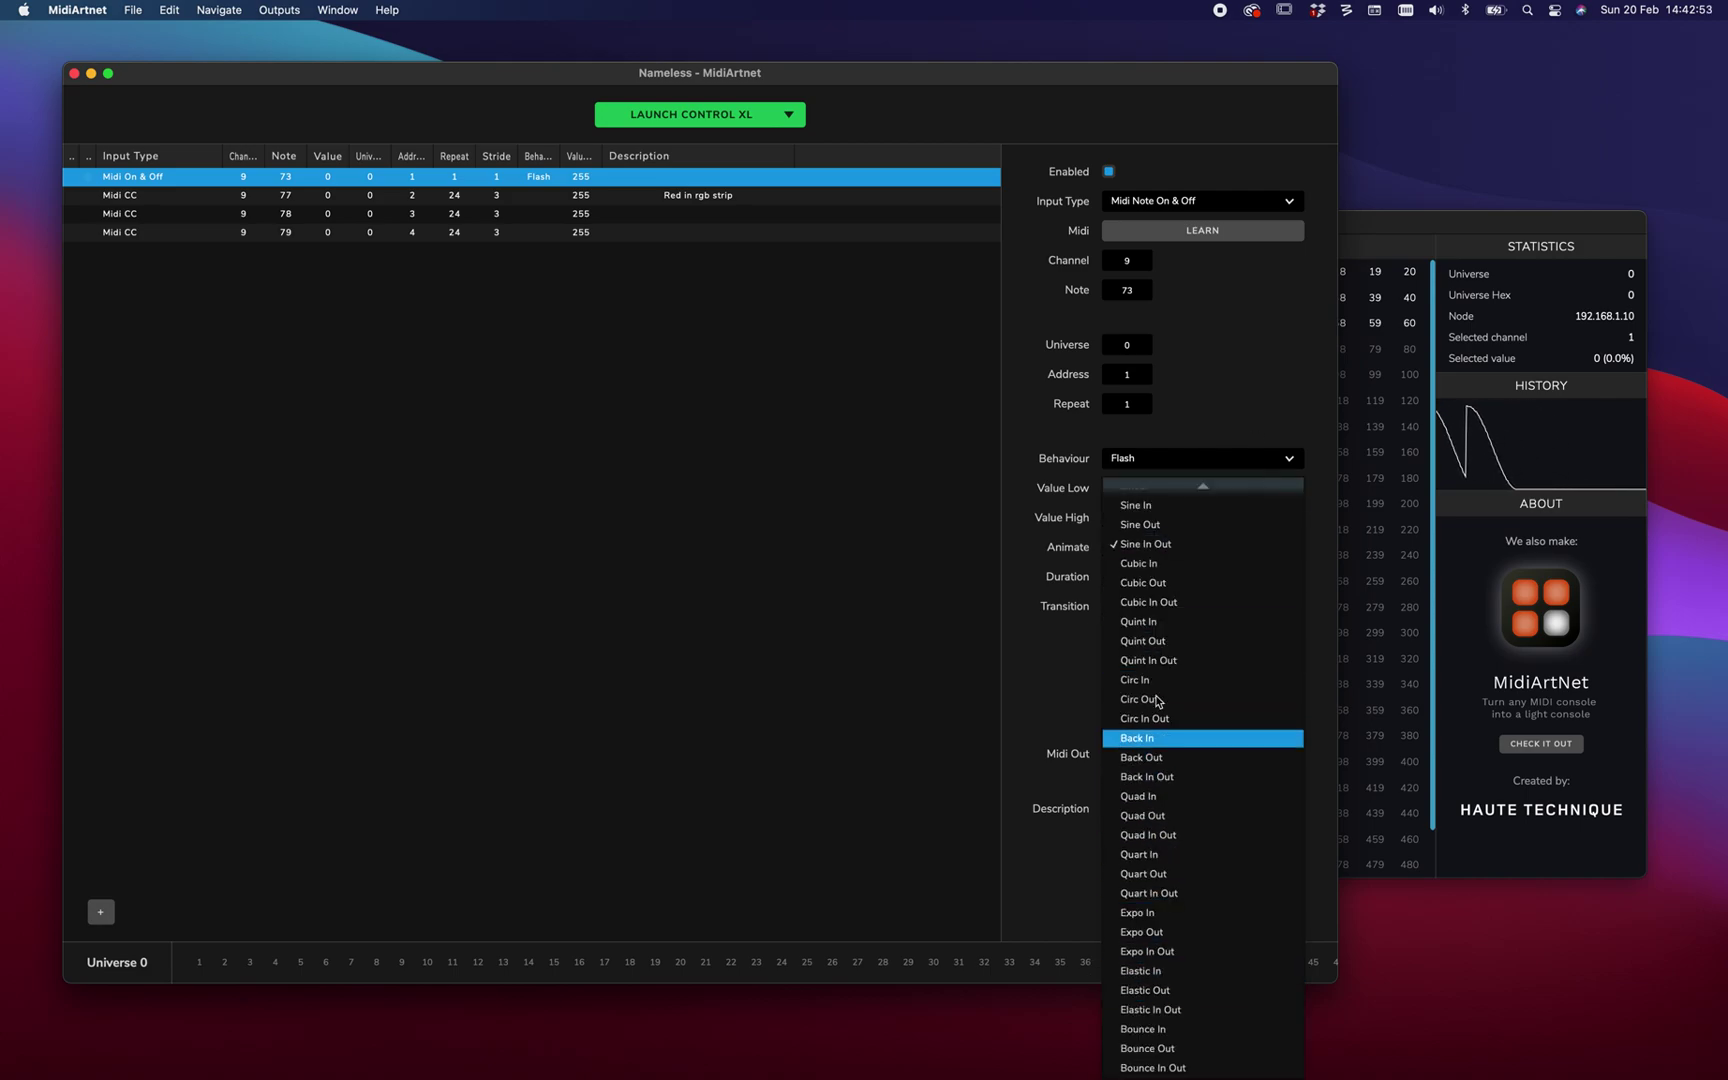
click(1222, 933)
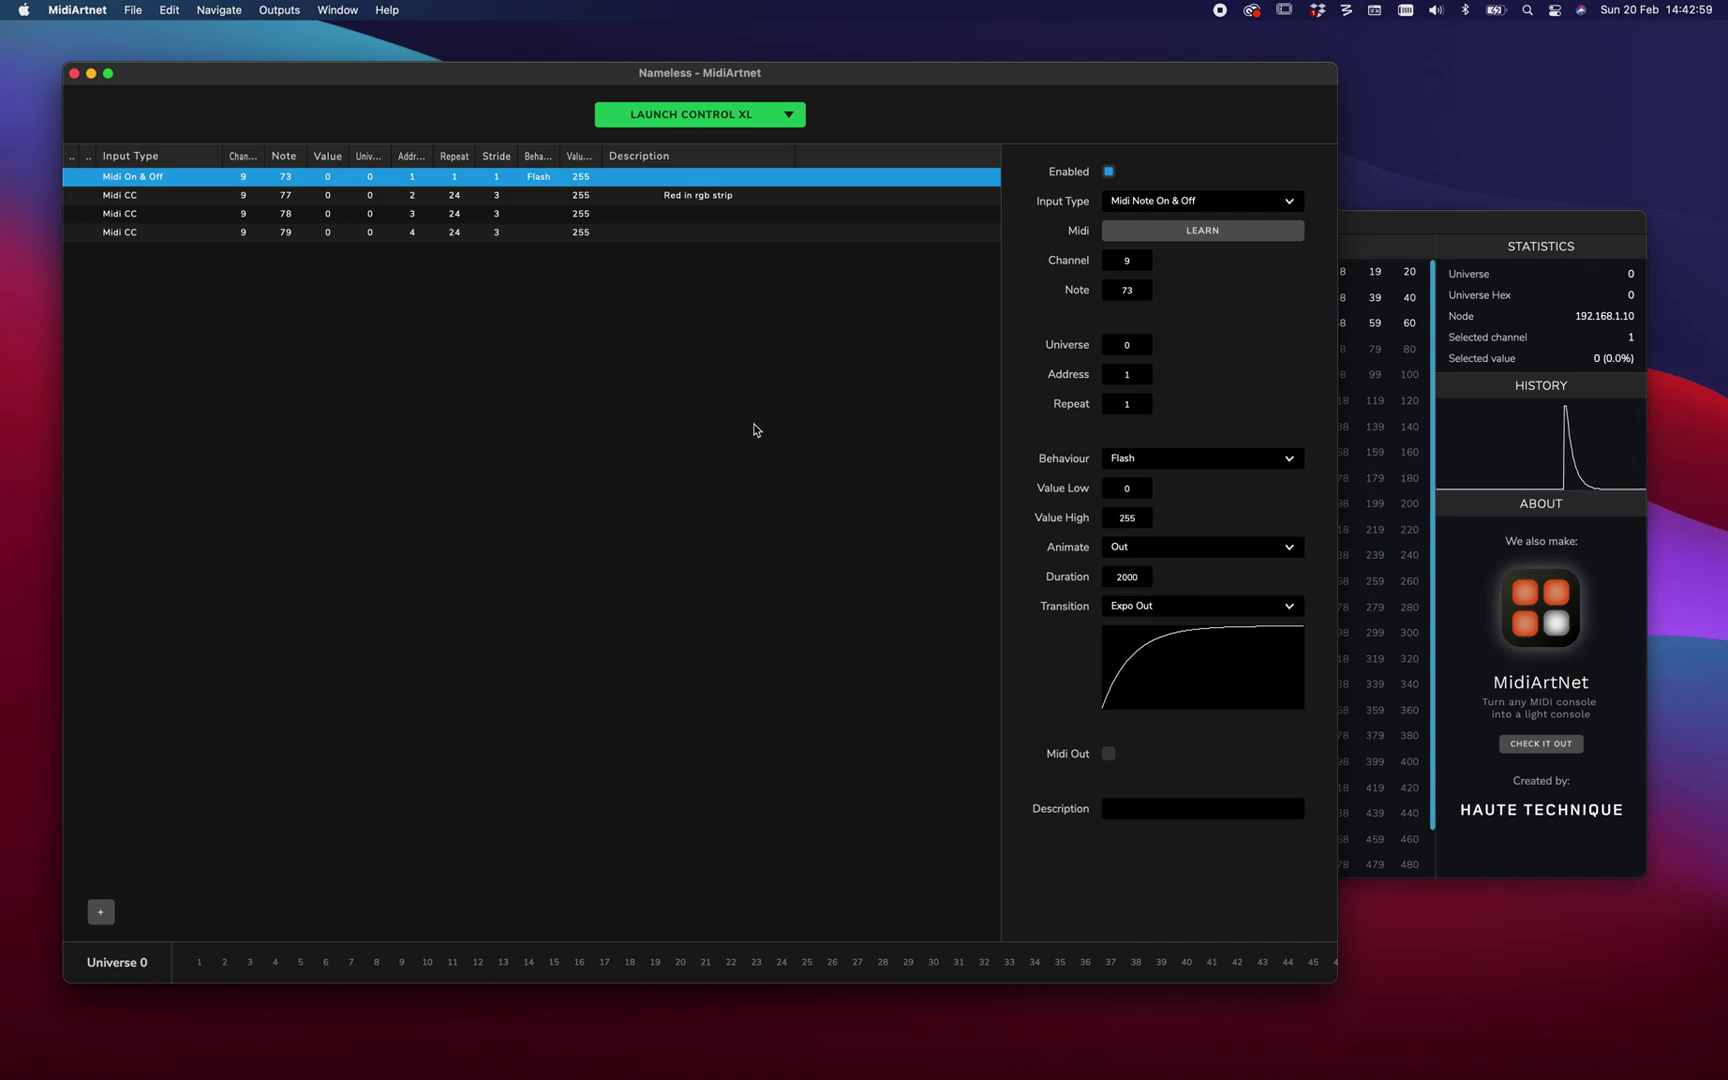
Enable Midi Out for the note 73 mapping with On value 127 and Off value 2, widening the window slightly.
click(1108, 753)
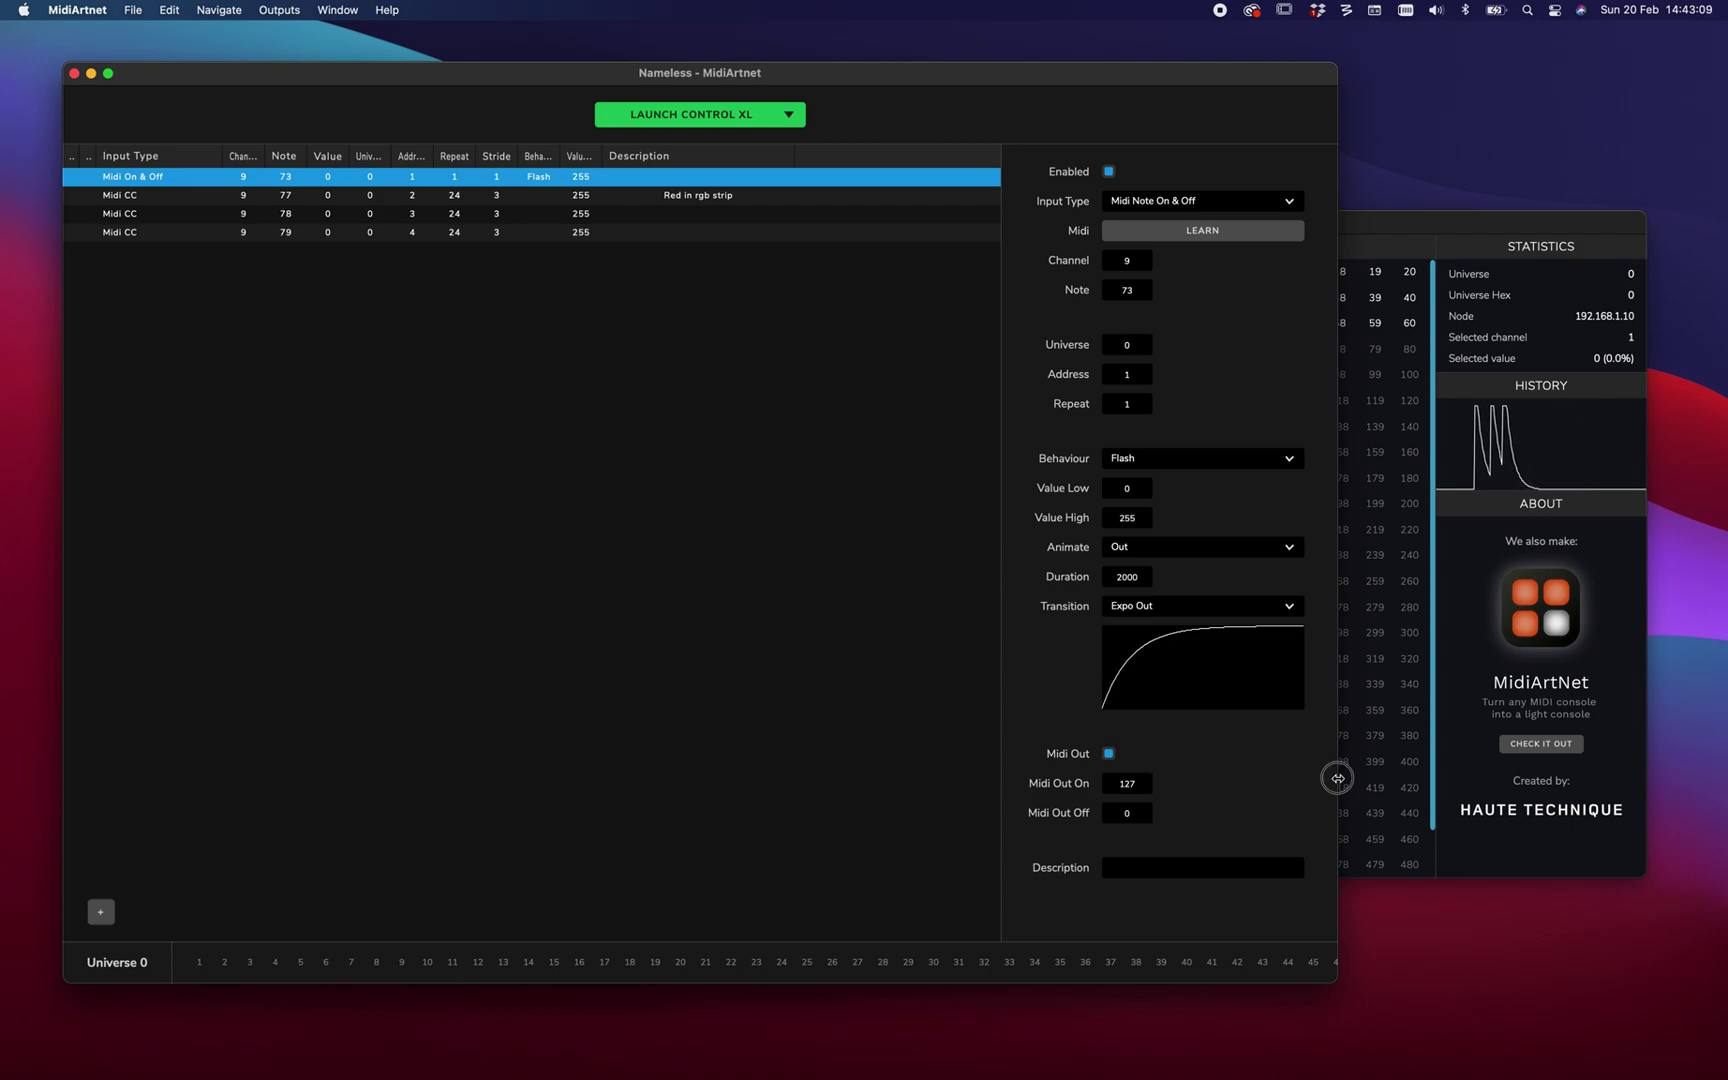
drag(1338, 778, 1378, 786)
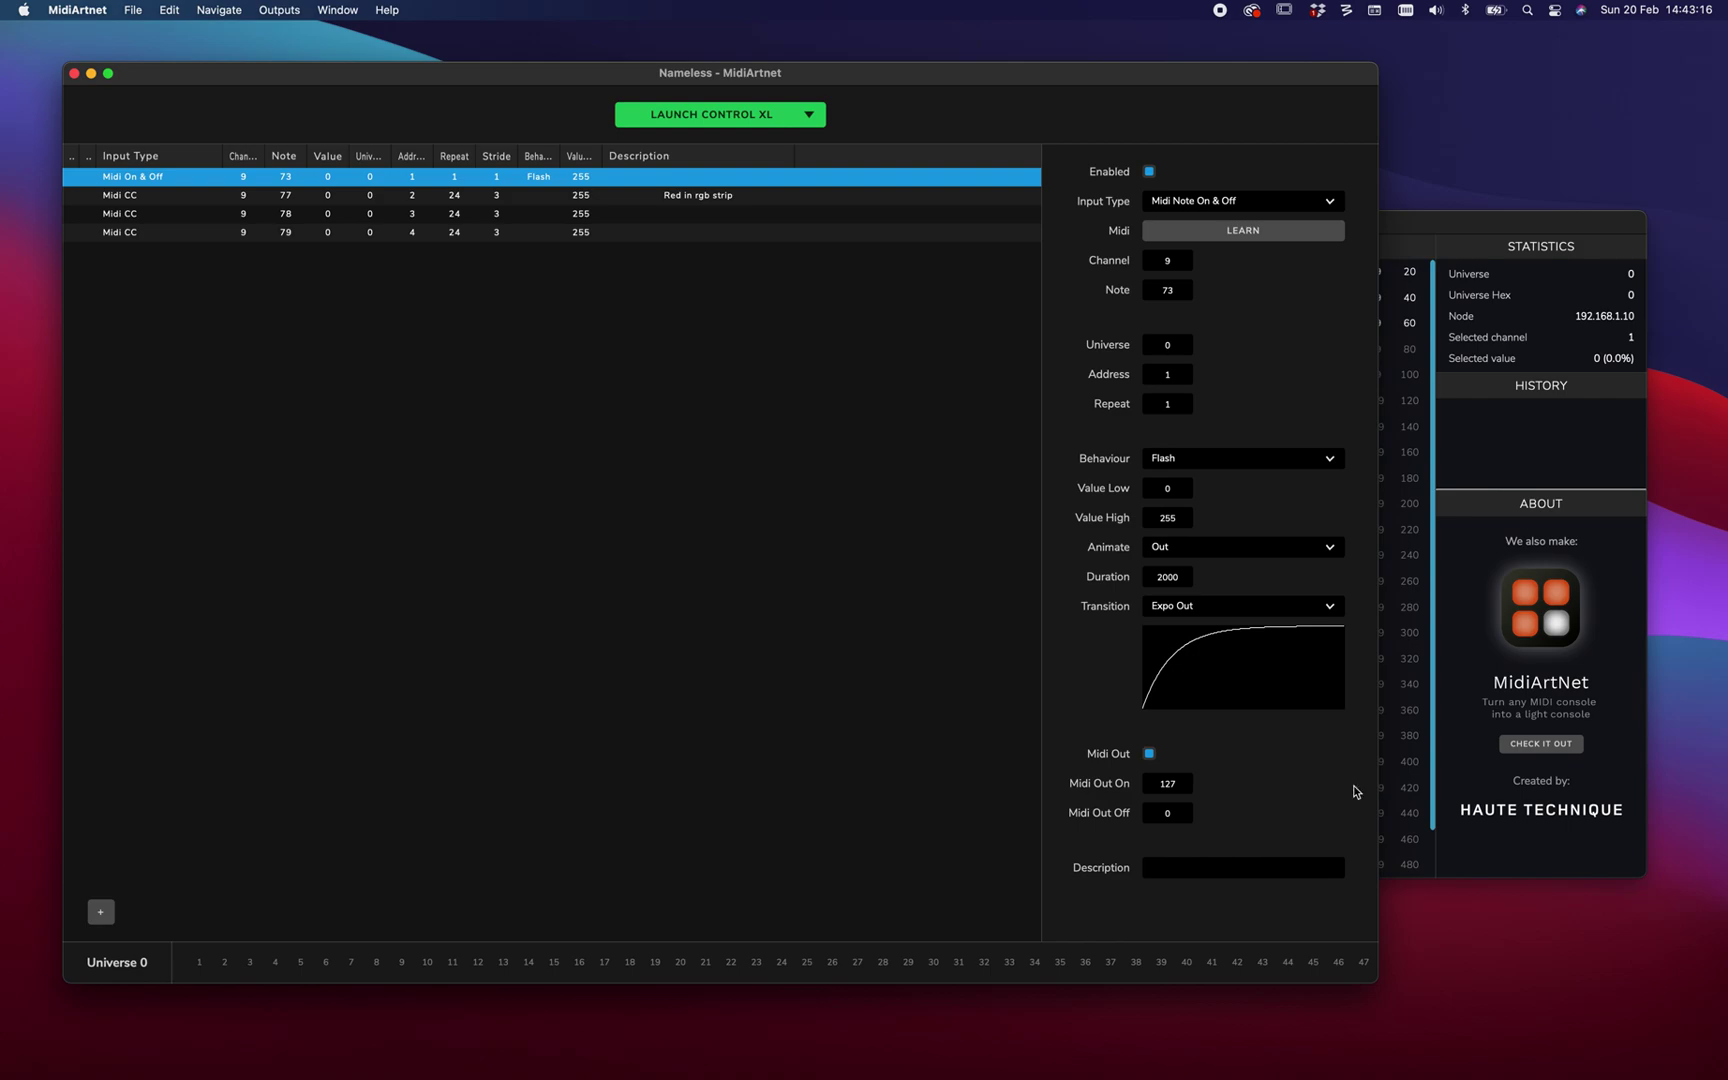
click(1180, 783)
key(Tab)
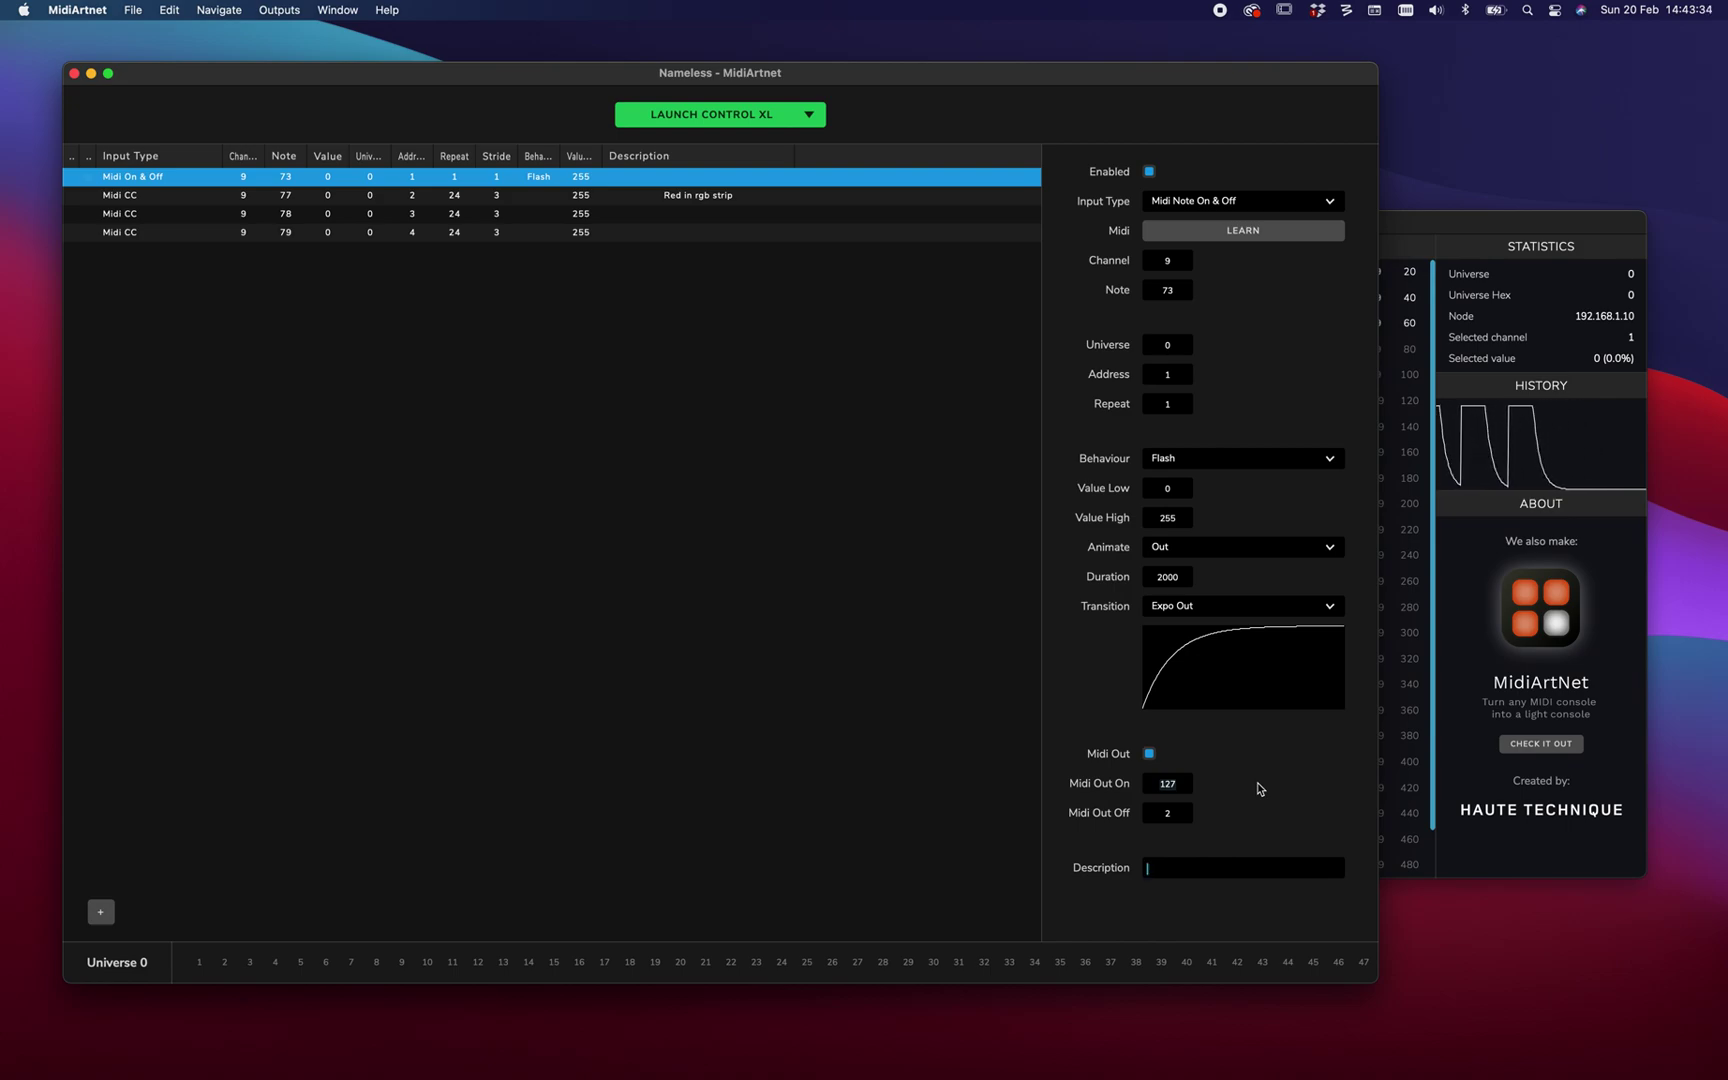
Describe the note 73 mapping as "Flashy button".
text(Flashy but)
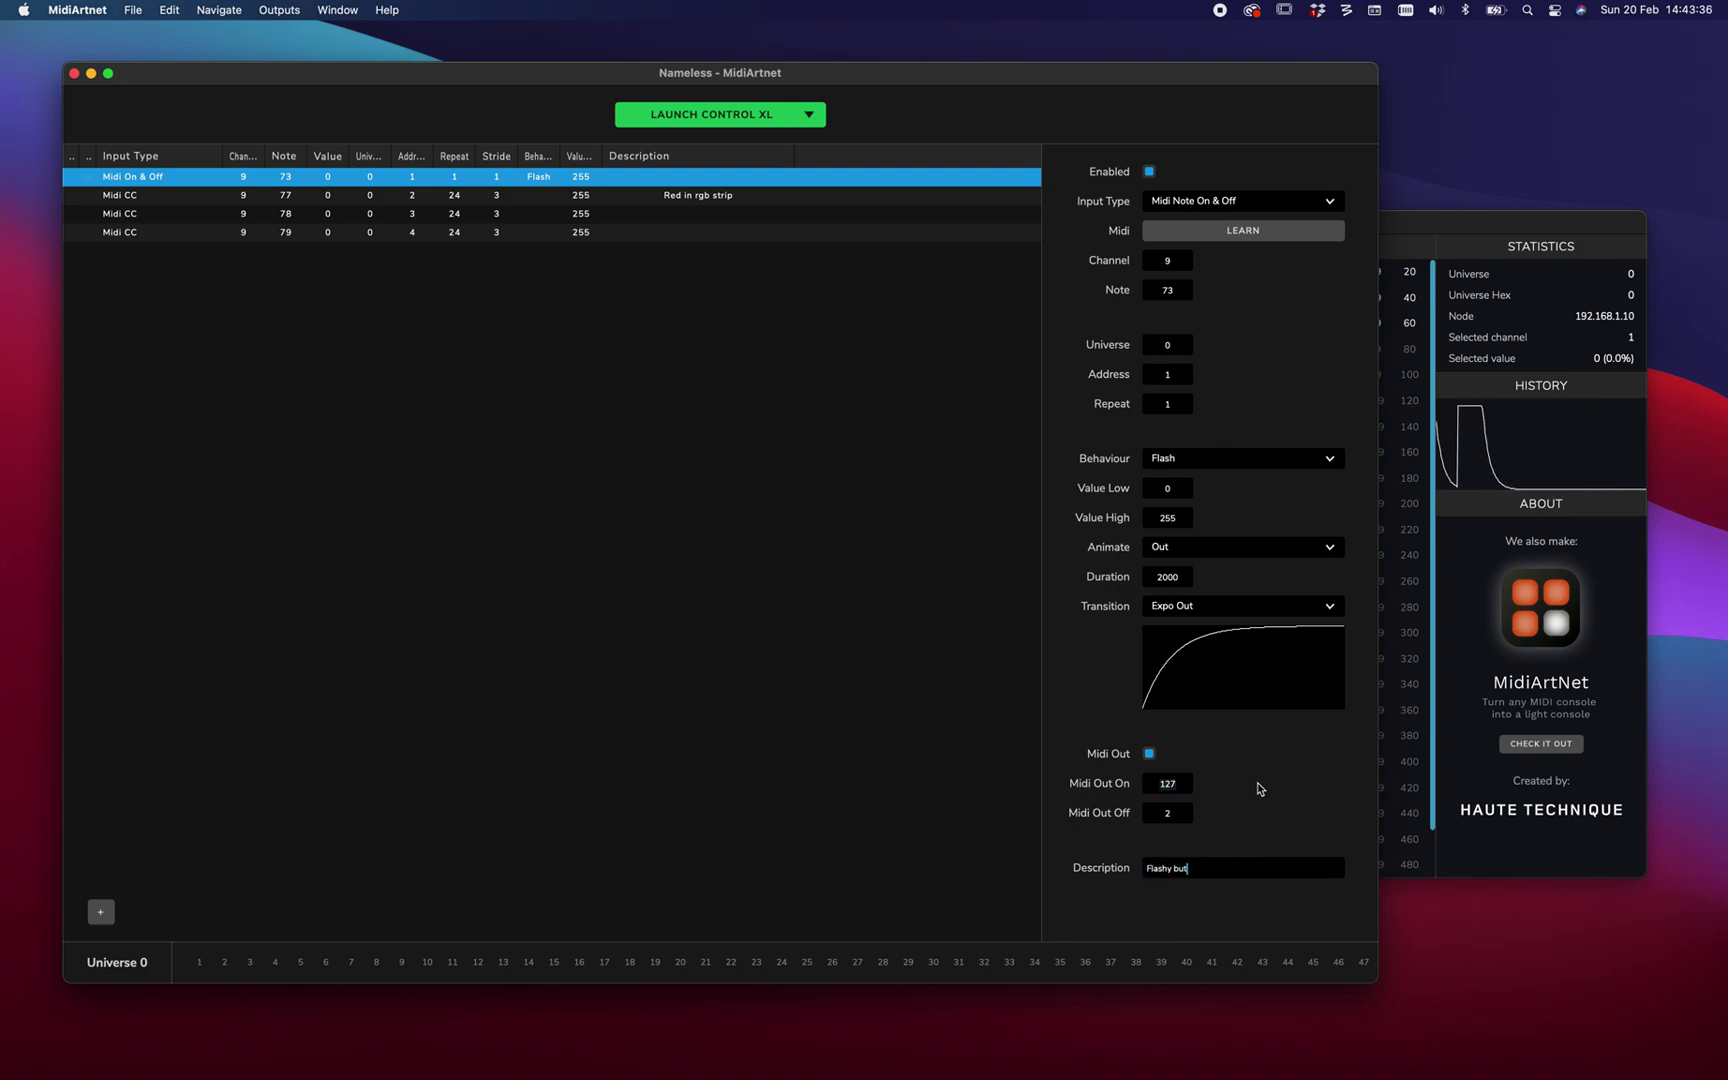
text(ton)
key(Return)
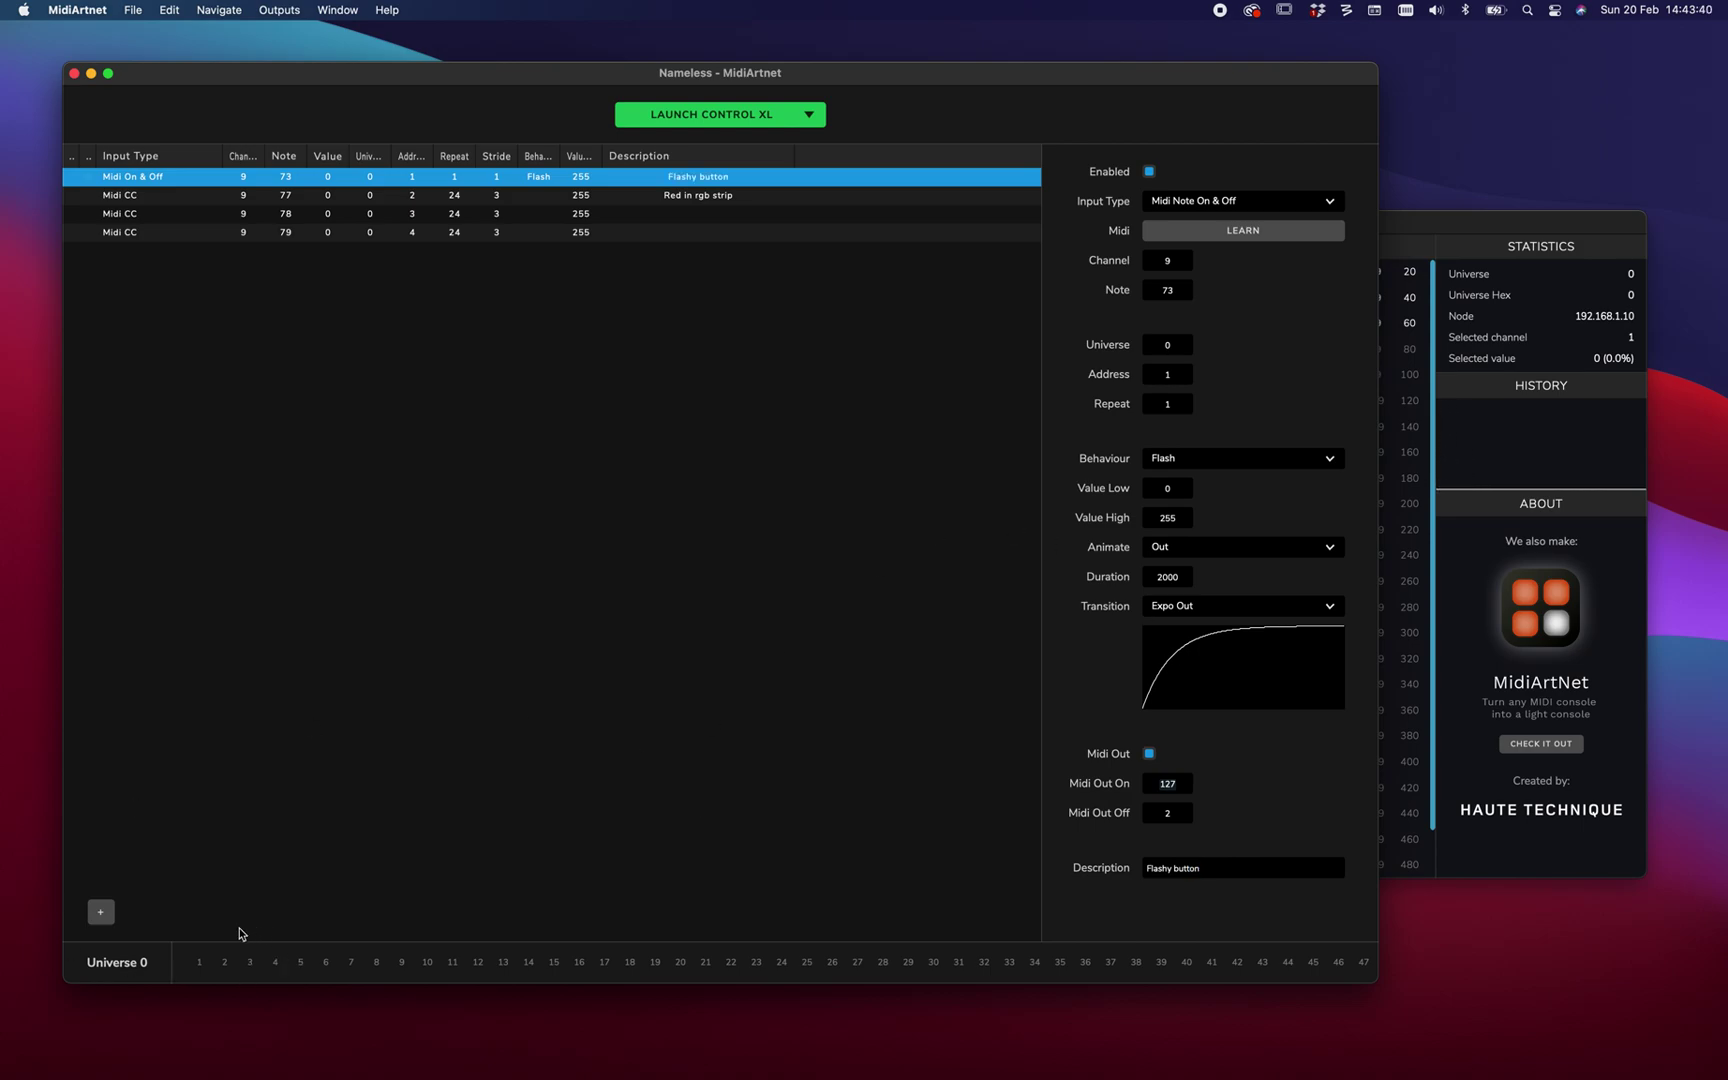
Assign the note 73 mapping to universe 2 and widen the MidiArtnet window across most of the screen.
click(1176, 343)
drag(1379, 773, 1662, 850)
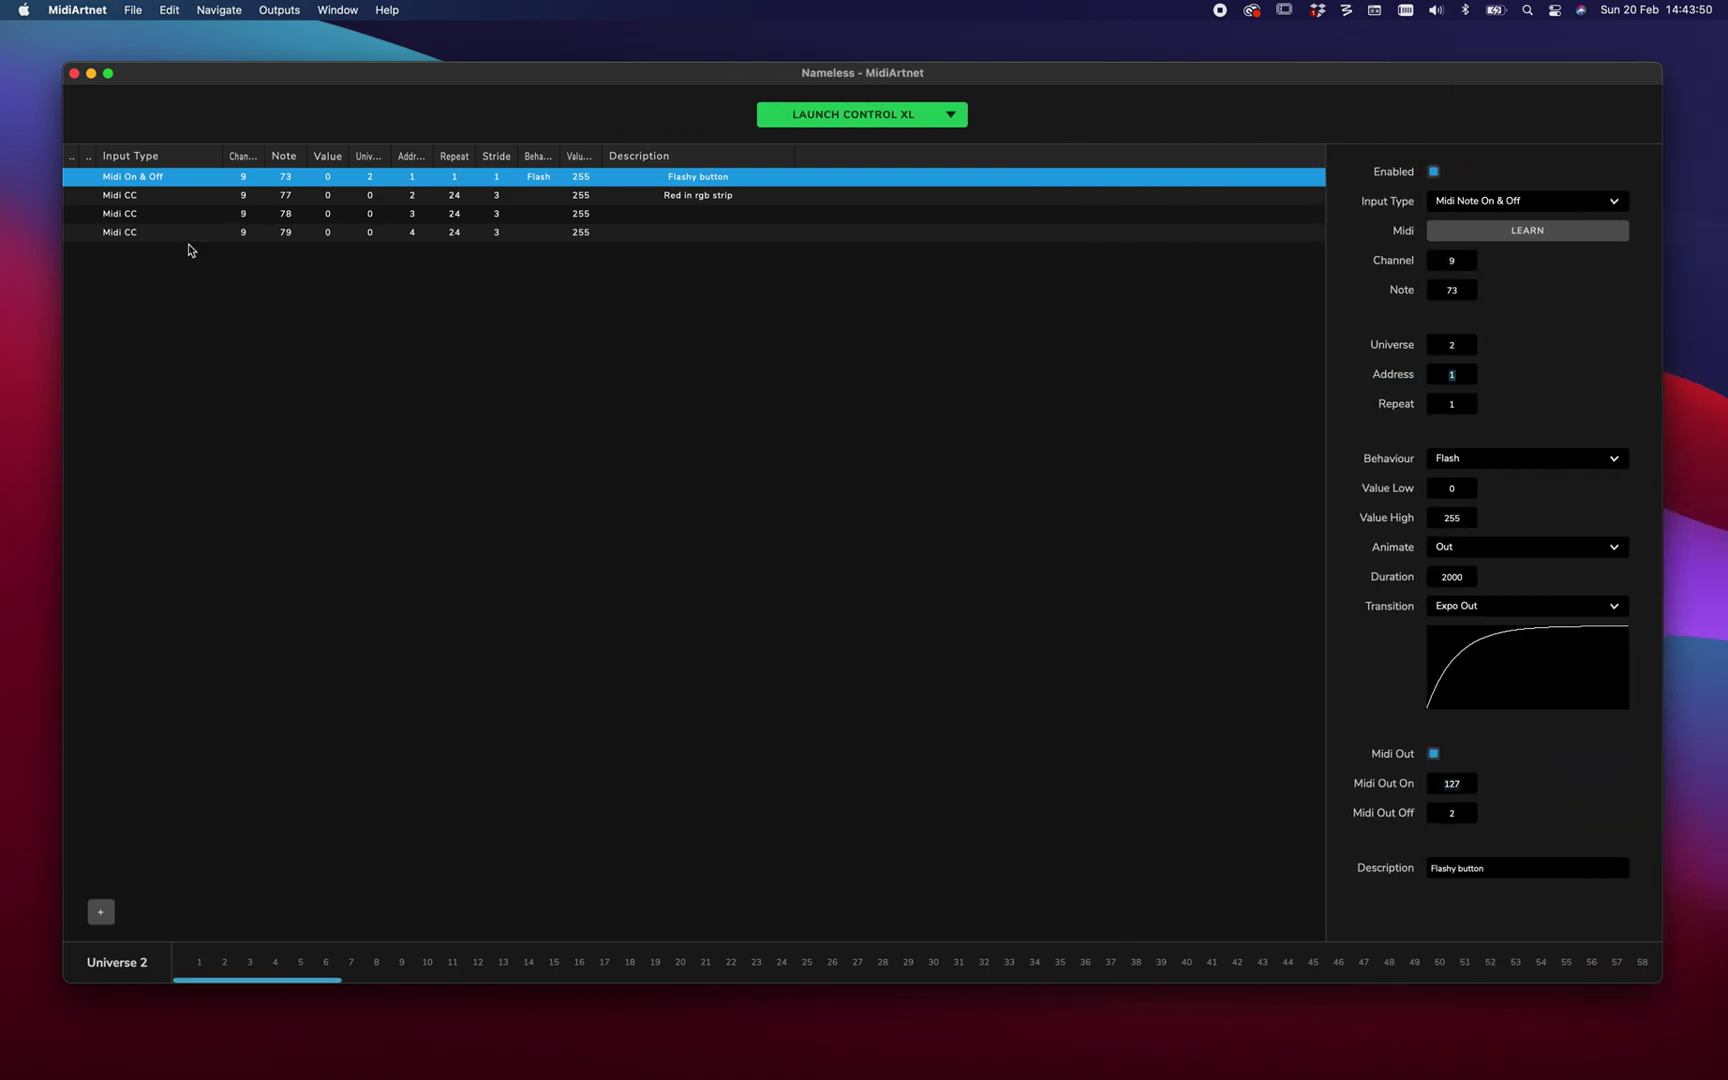
Step through the mappings from note 78 back to note 73 to compare their settings and output universes.
click(180, 212)
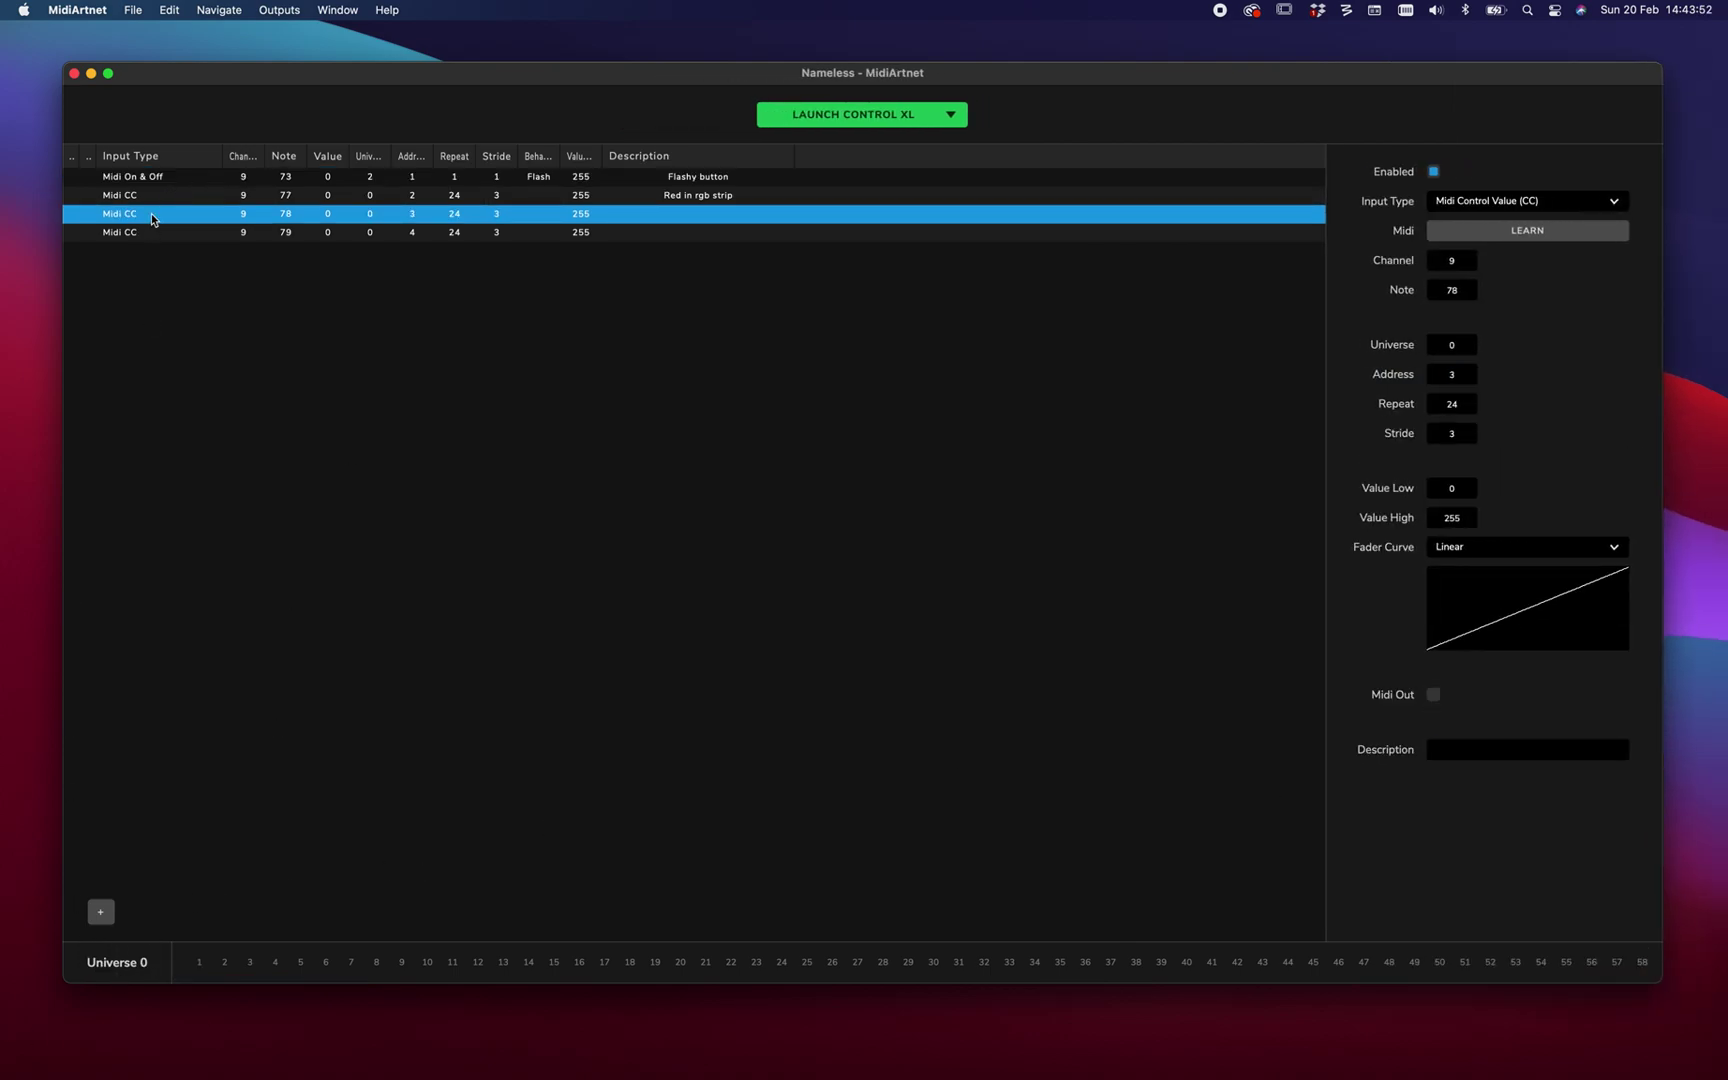
key(Up)
key(Up)
key(Down)
key(Up)
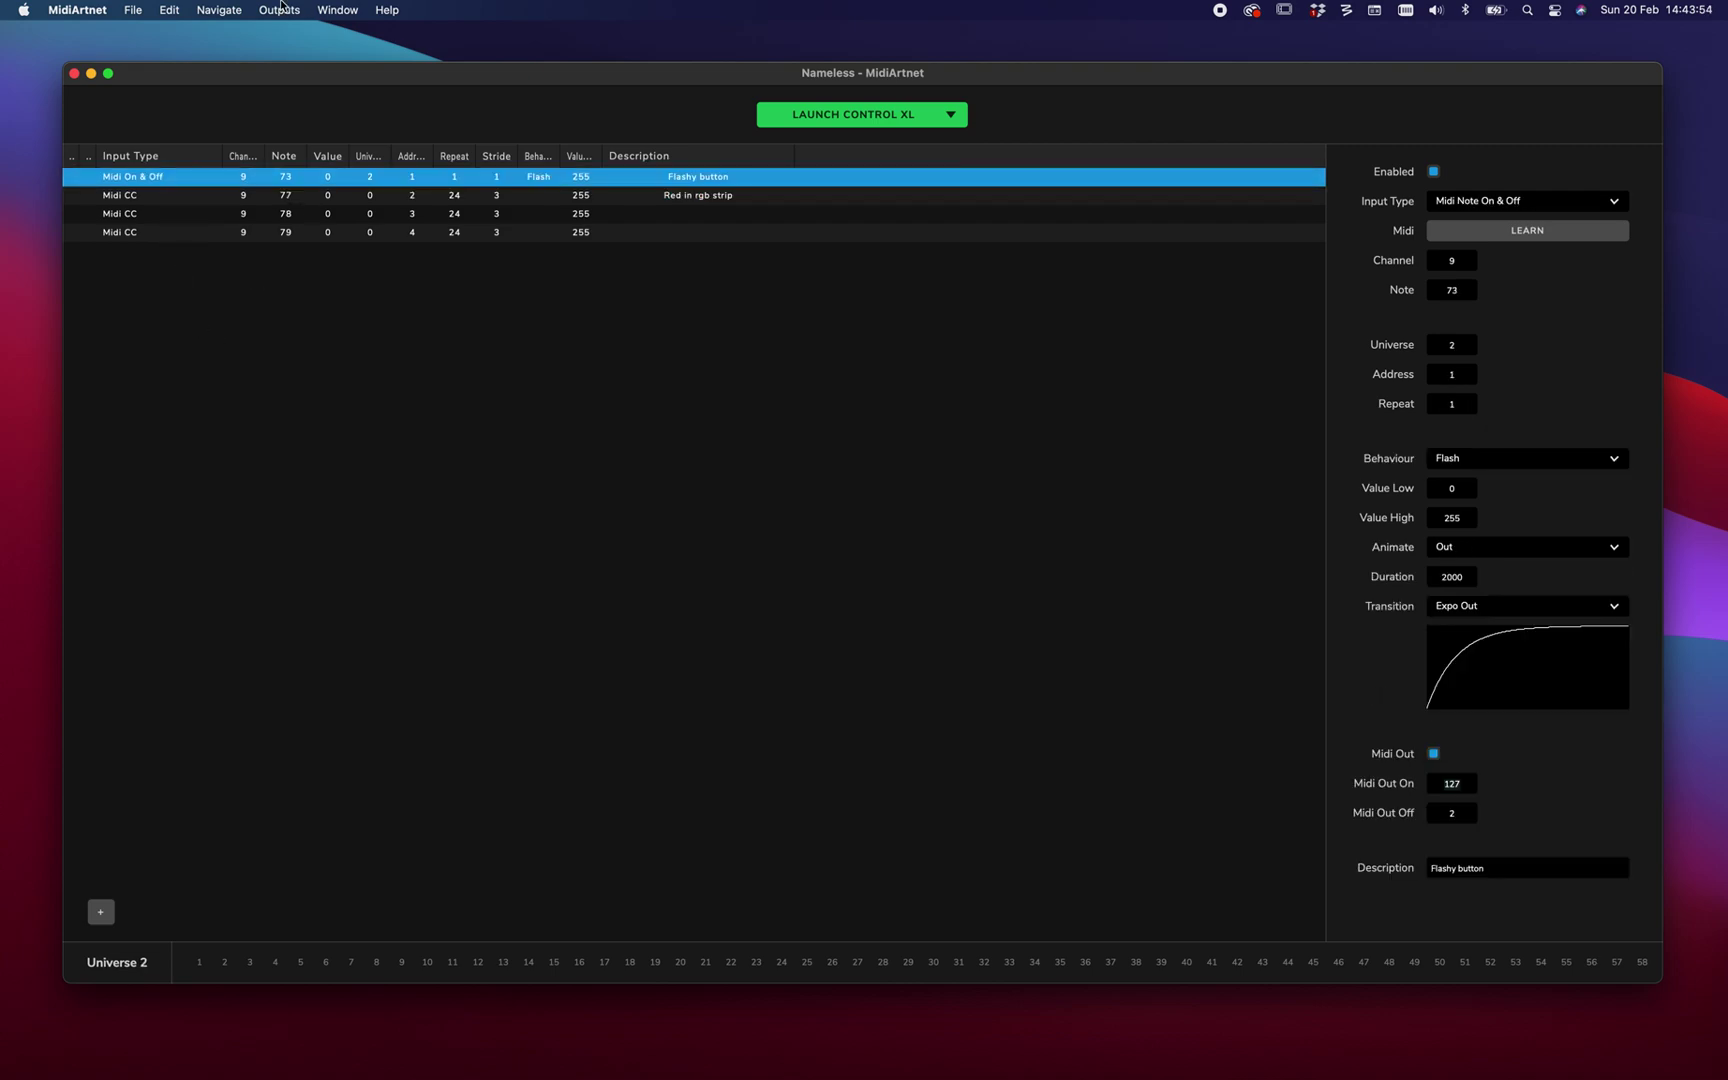
Review the editing, output and window commands, check the Art-Net address, port and frame rate settings, and close the settings.
click(170, 12)
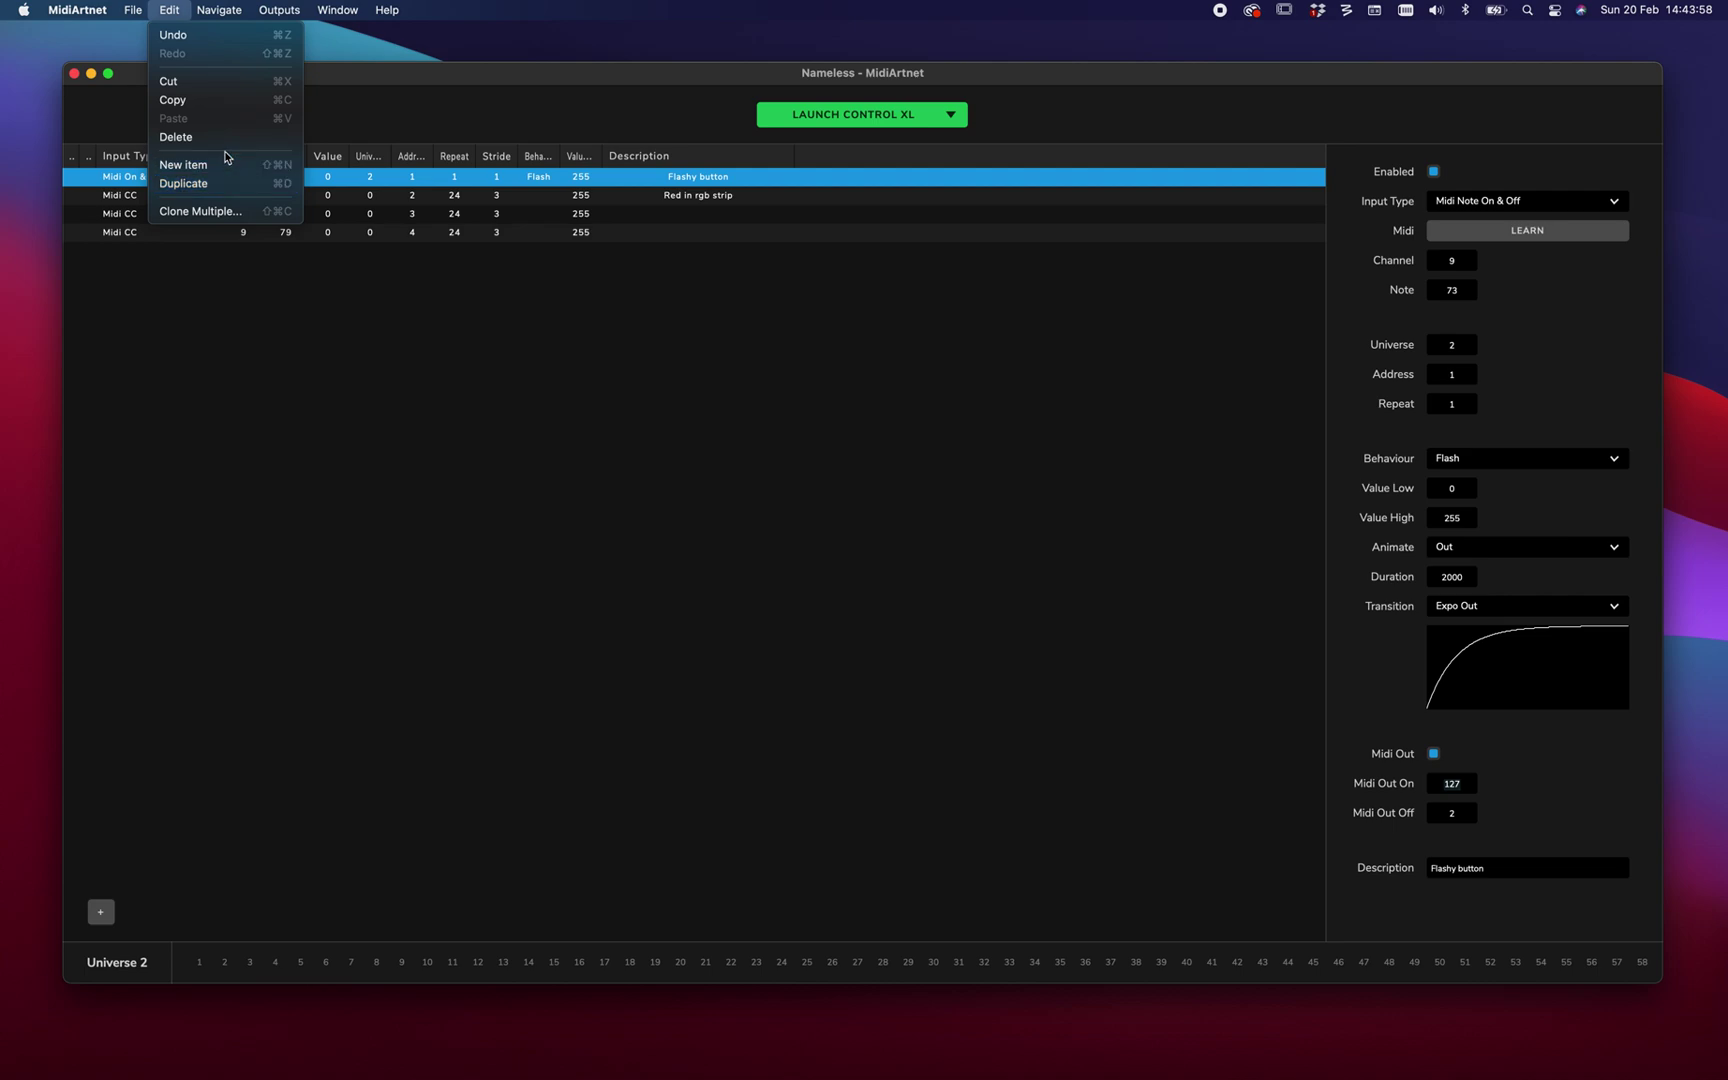
mouse_move(241, 6)
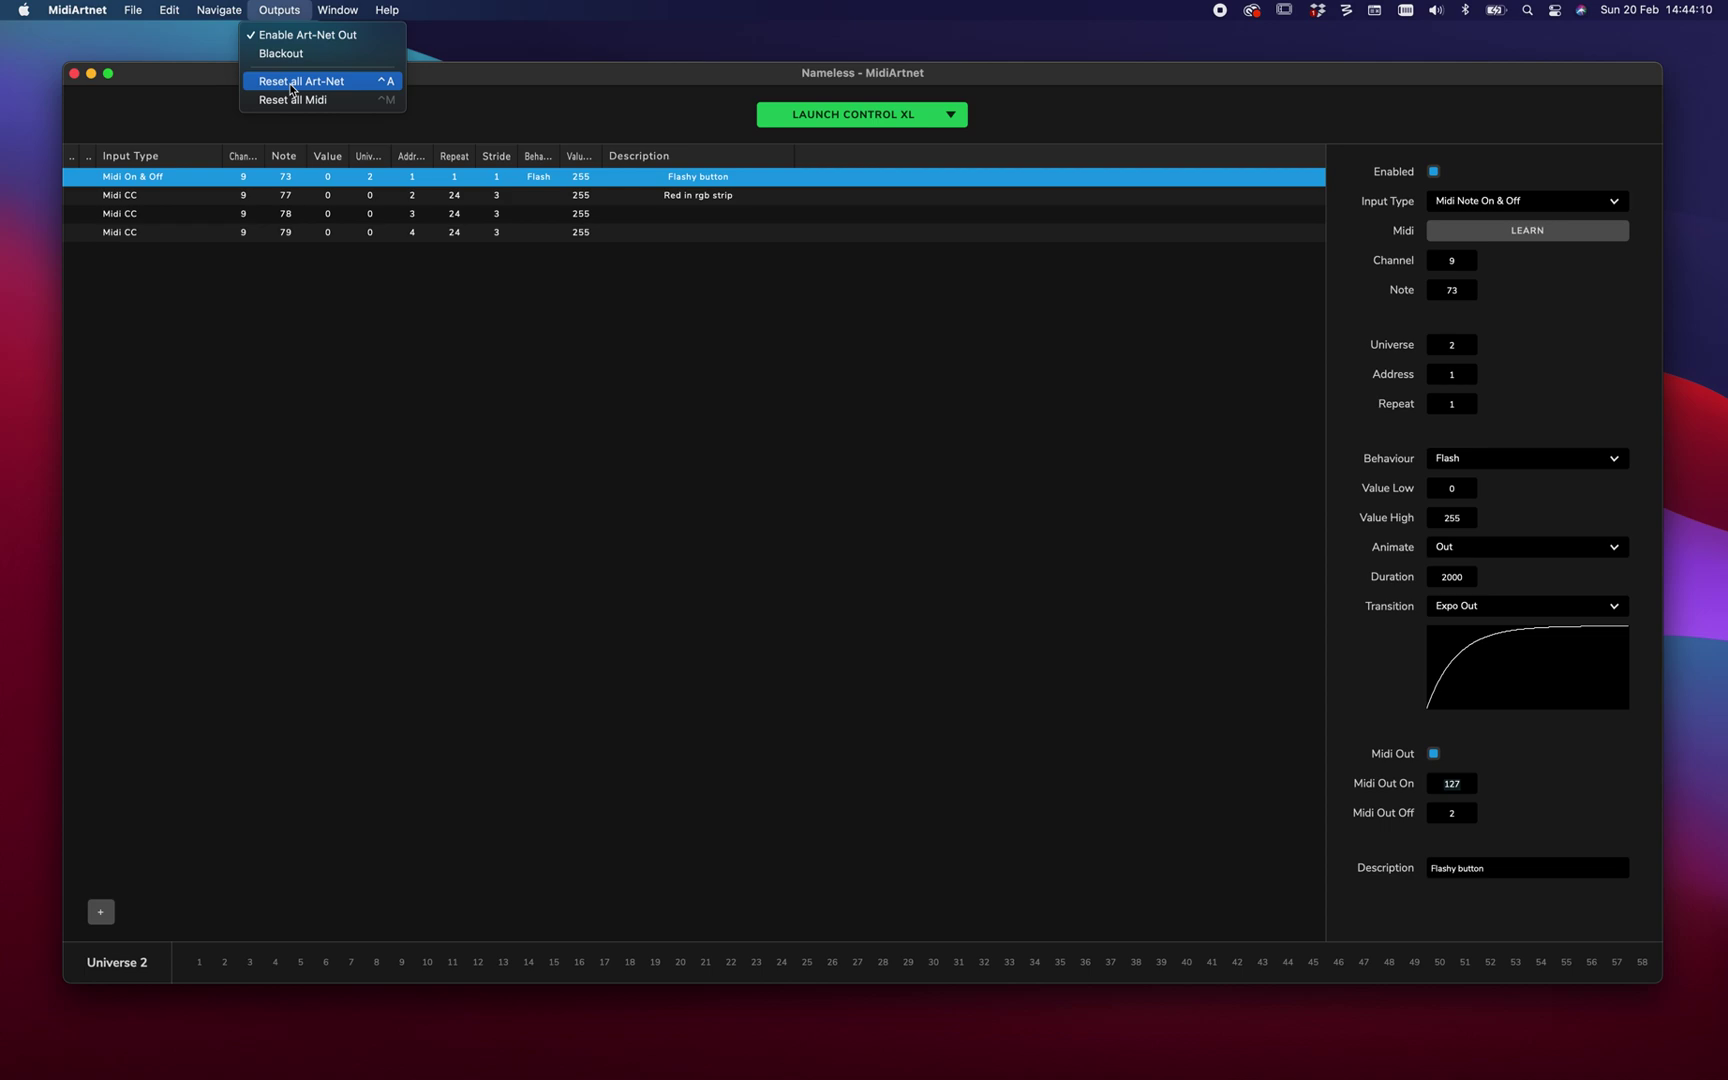
mouse_move(352, 6)
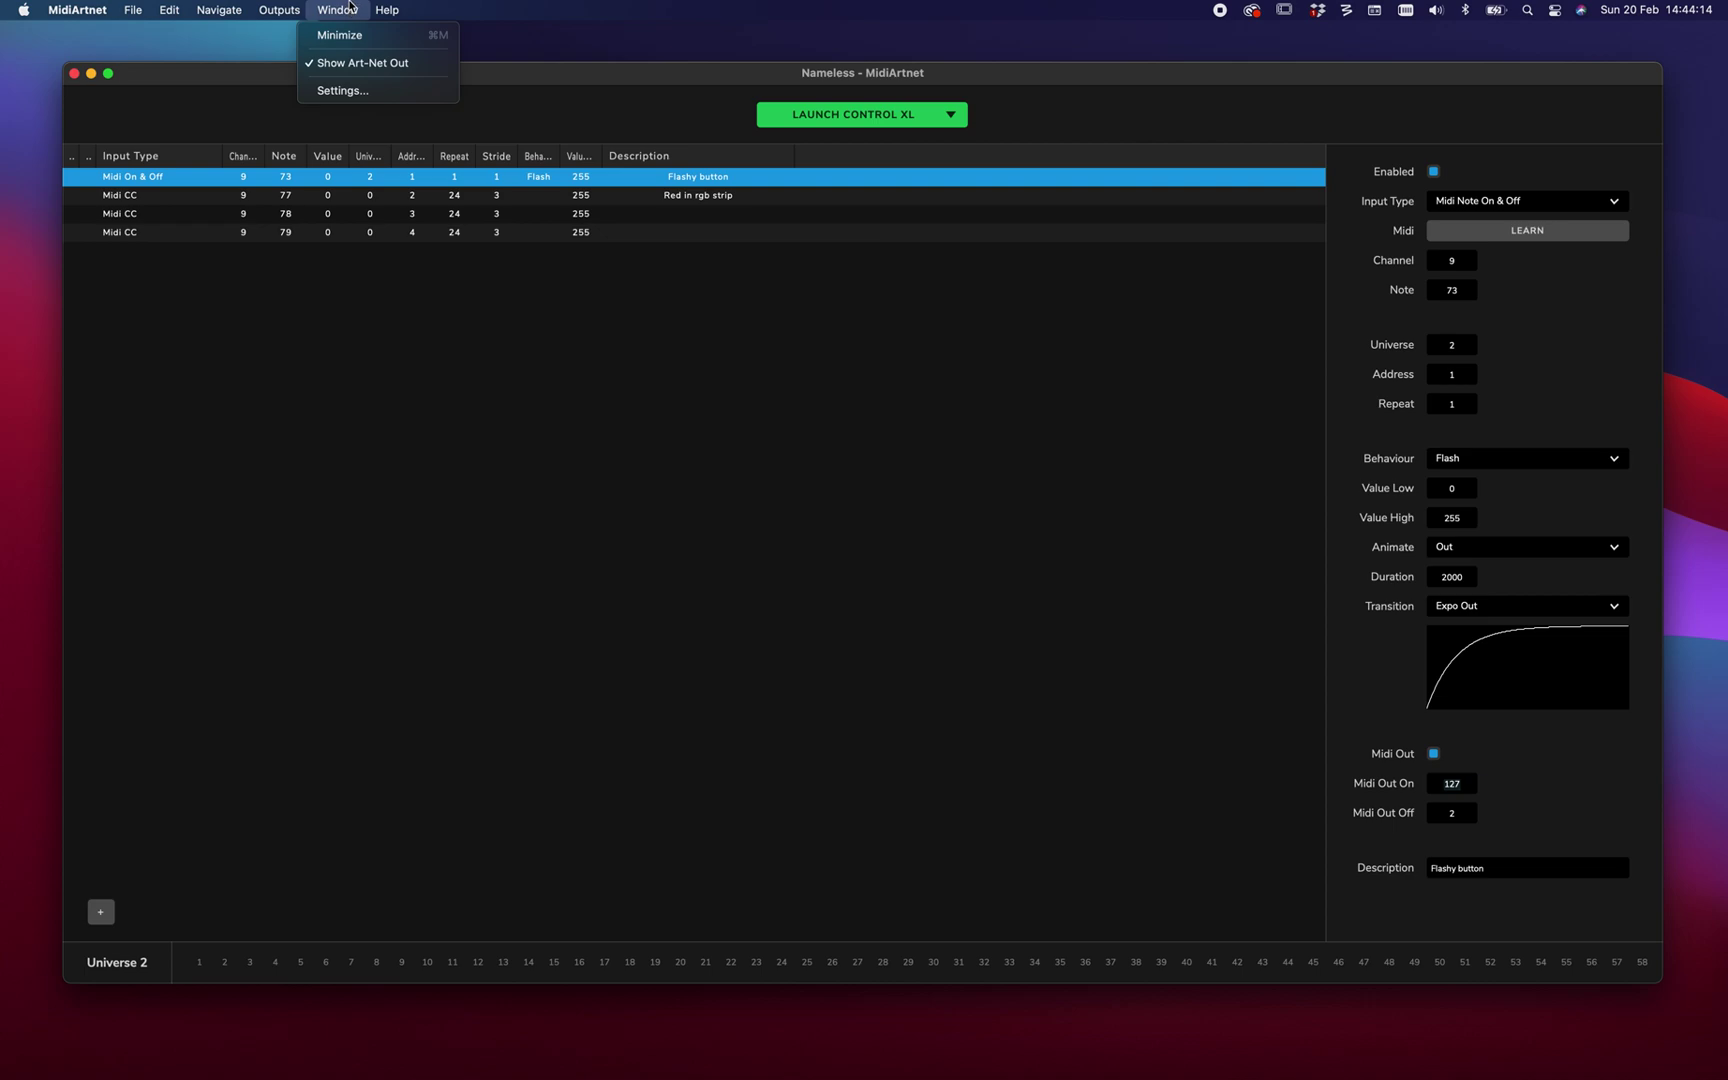
click(342, 90)
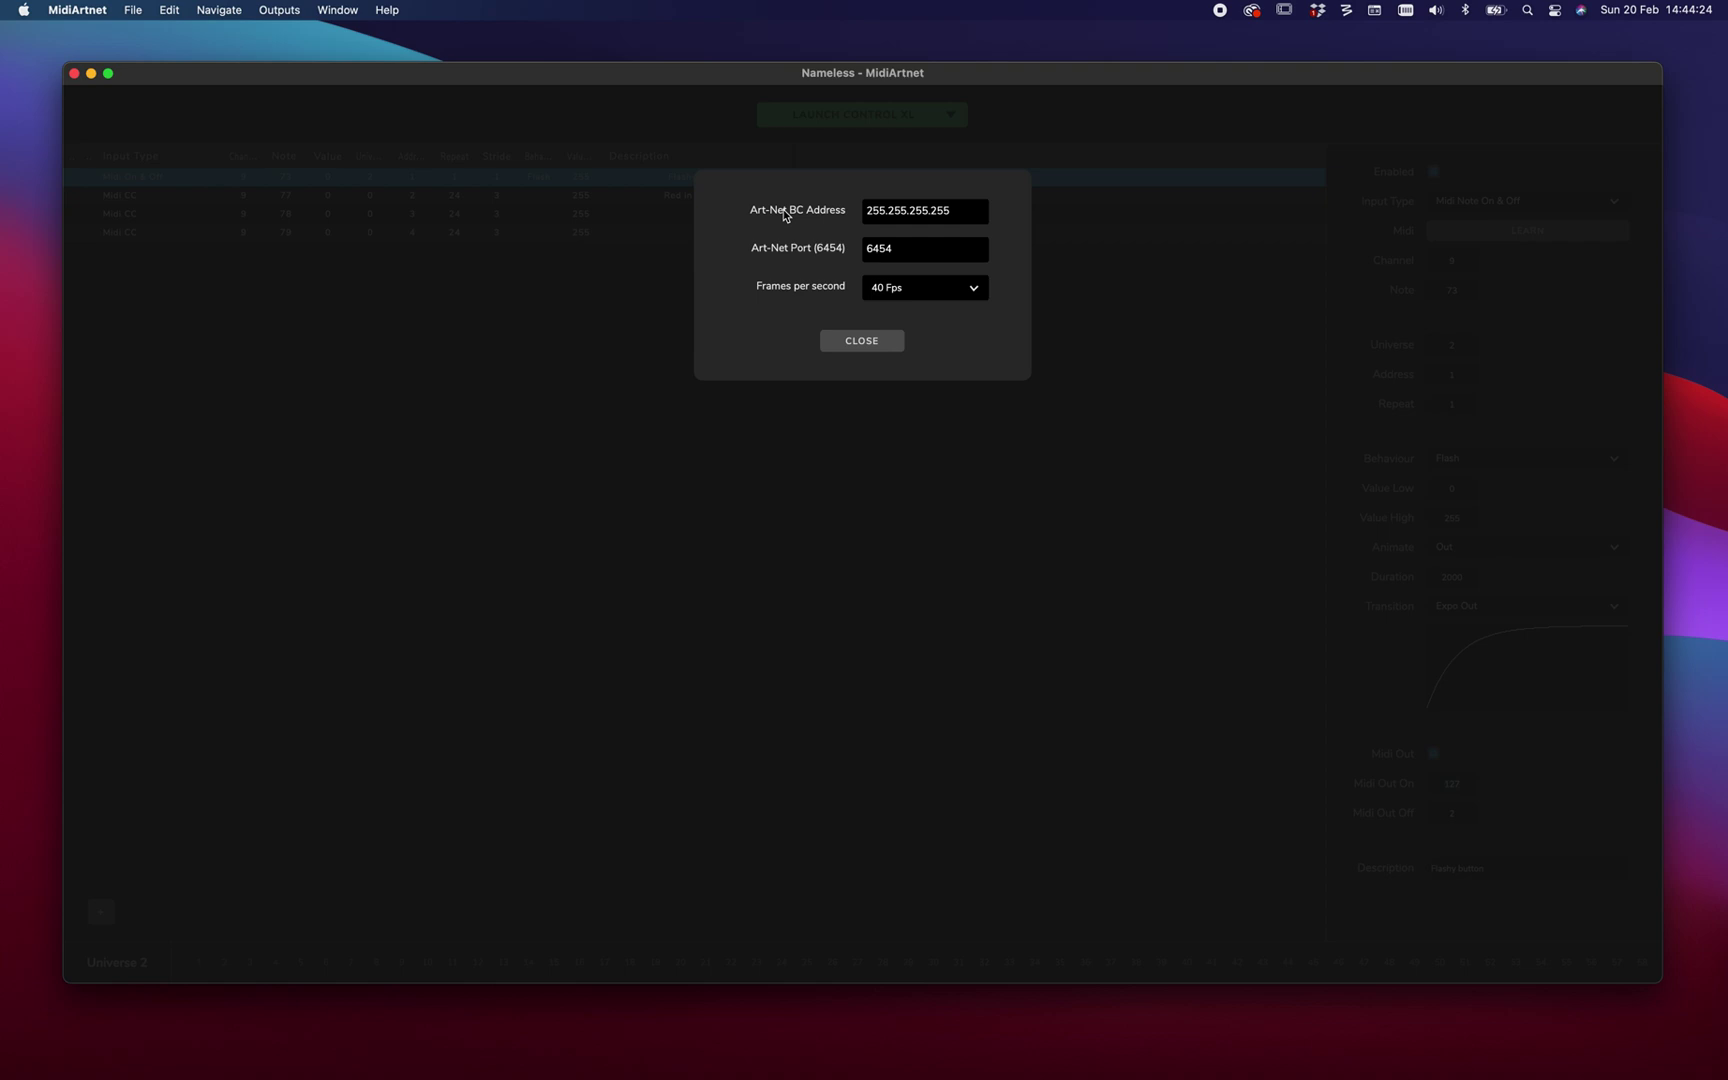
click(886, 340)
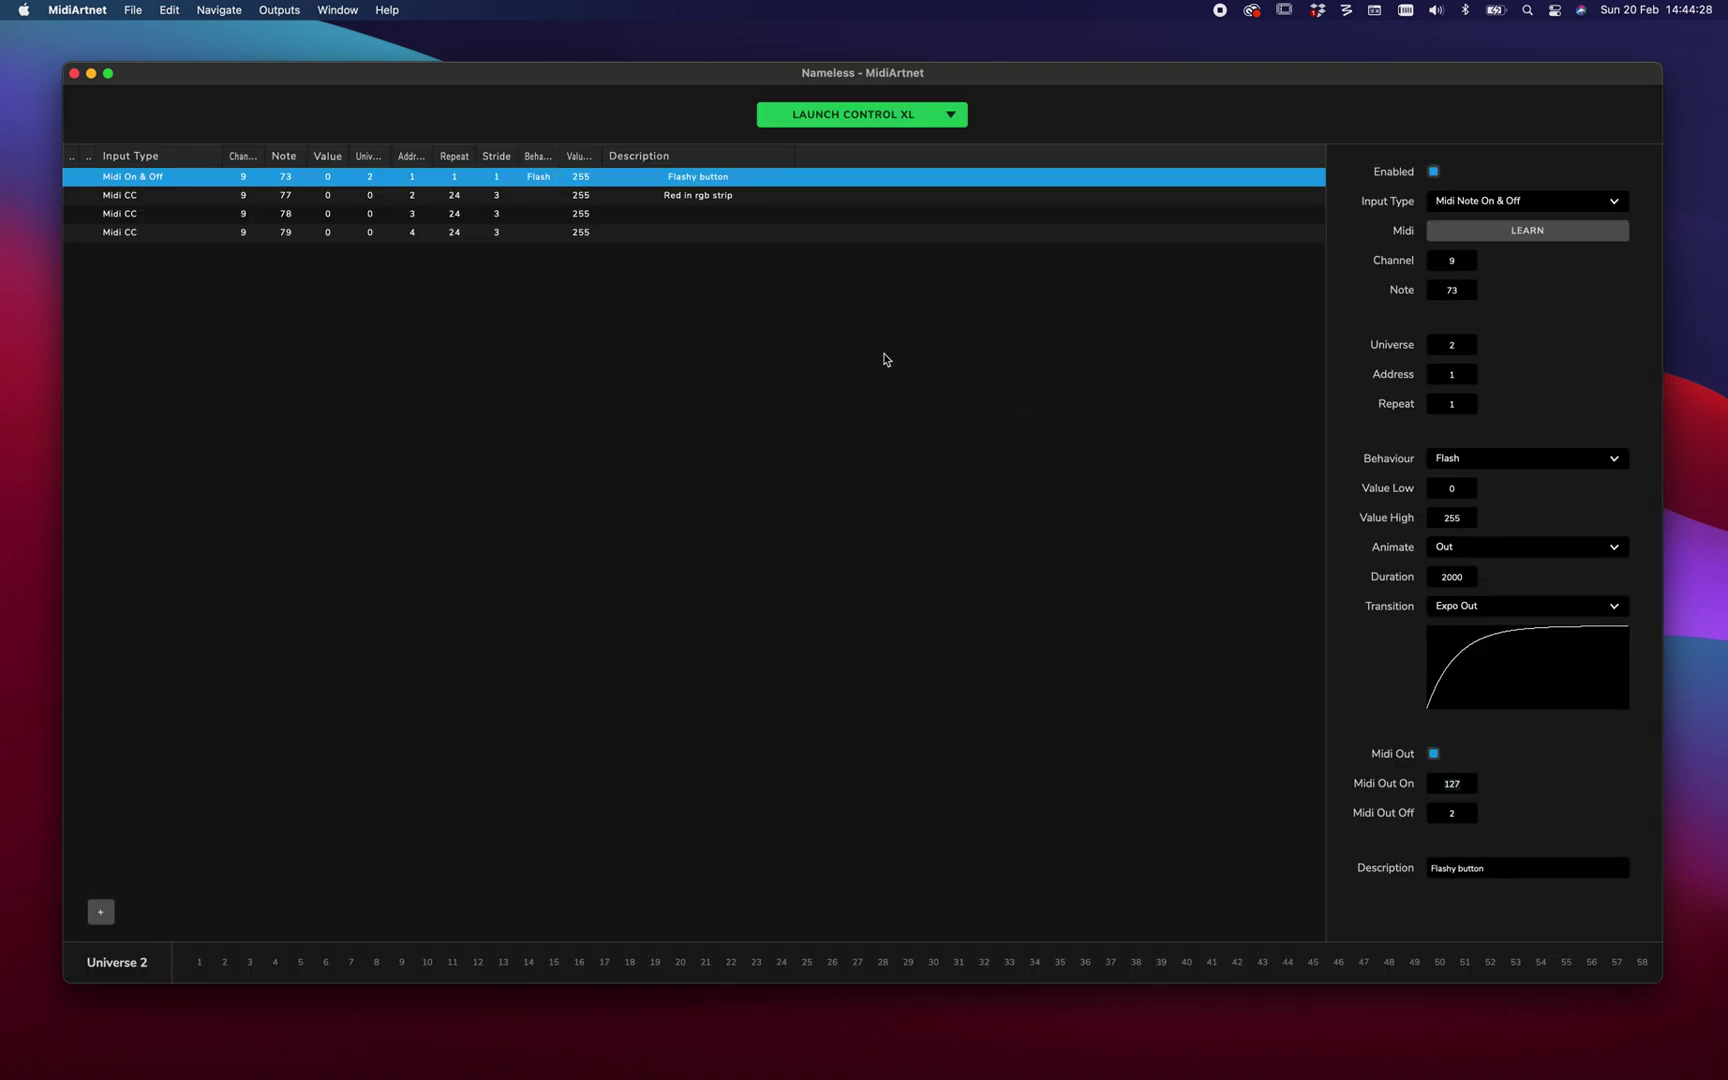